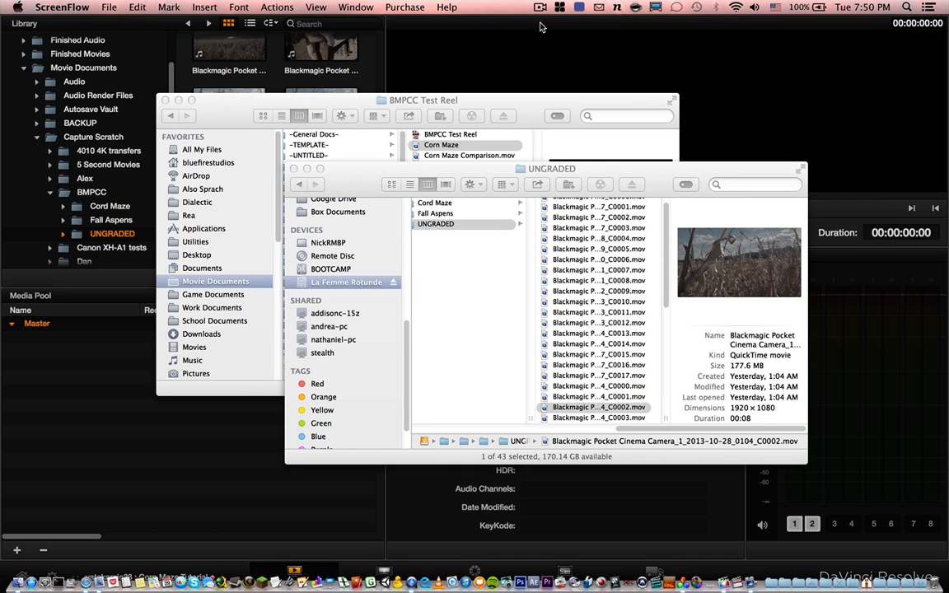
Preview the clip Blackmagic Pocket Cinema Camera_1_2013-10-28_0104_C0002.mov from the UNGRADED folder
{"action": "left_click", "coordinate": [371, 175]}
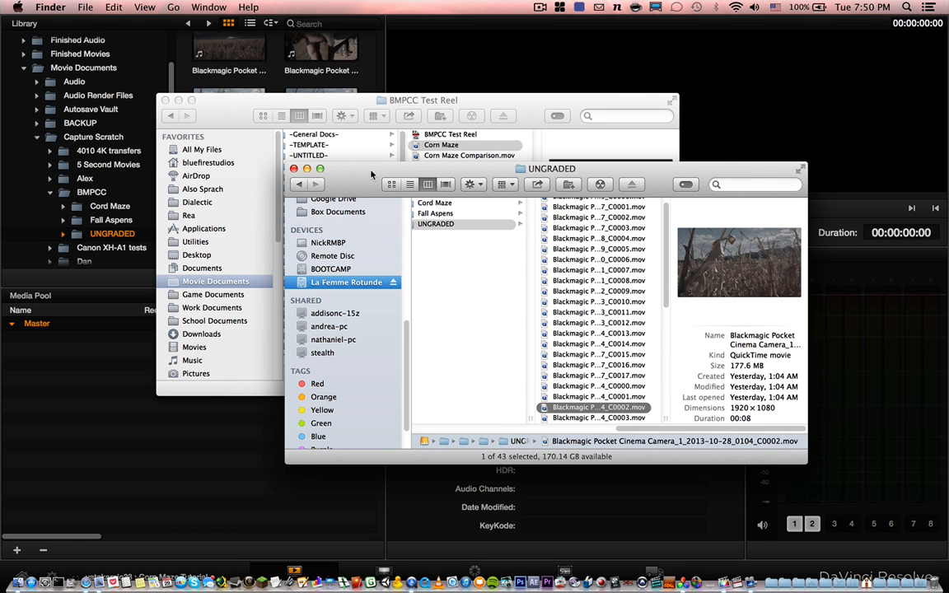
{"action": "key", "text": "space"}
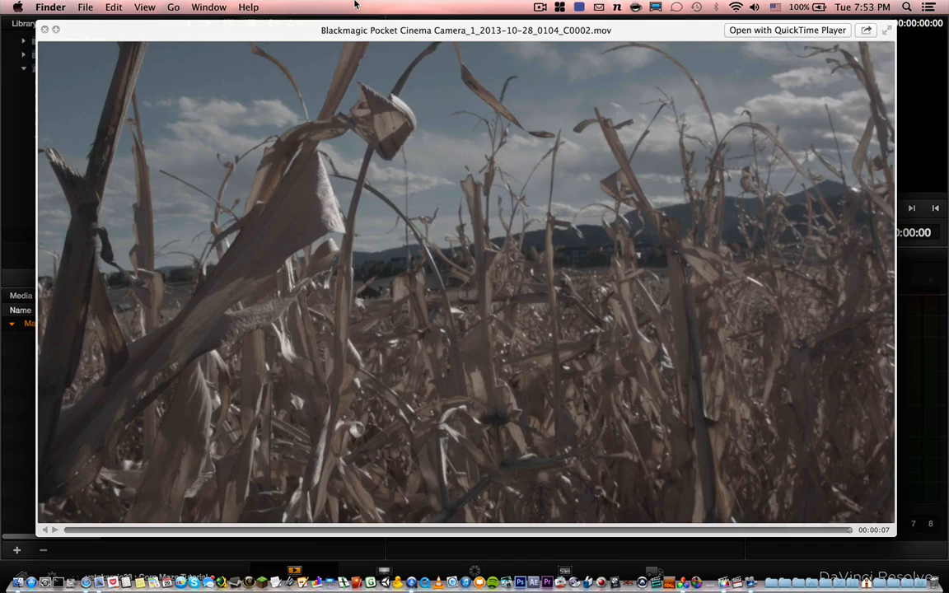
{"action": "key", "text": "space"}
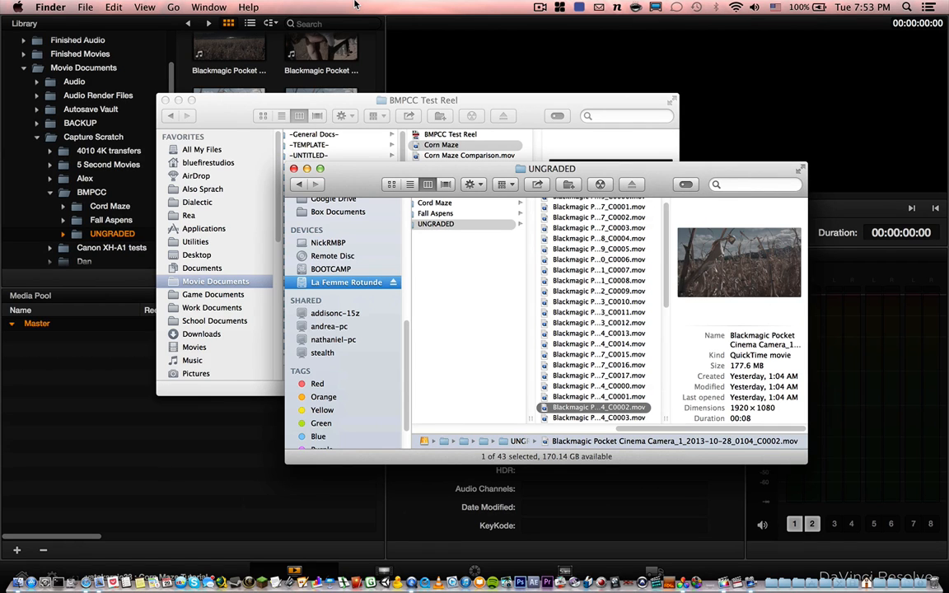
Preview the corn maze clips 0104_C0000.mov through 0104_C0003.mov one after another to compare their exposures
{"action": "key", "text": "Up"}
{"action": "key", "text": "Up"}
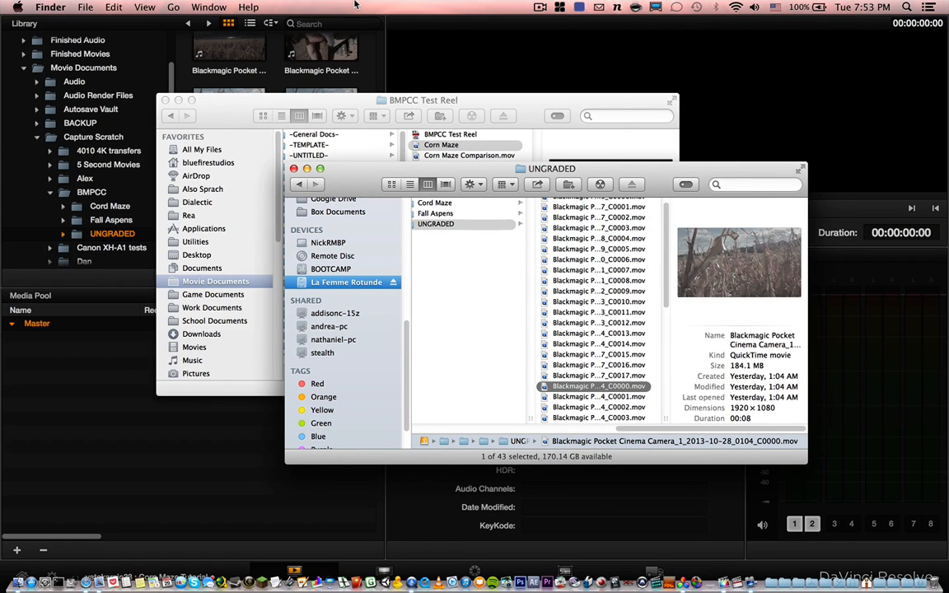
{"action": "key", "text": "space"}
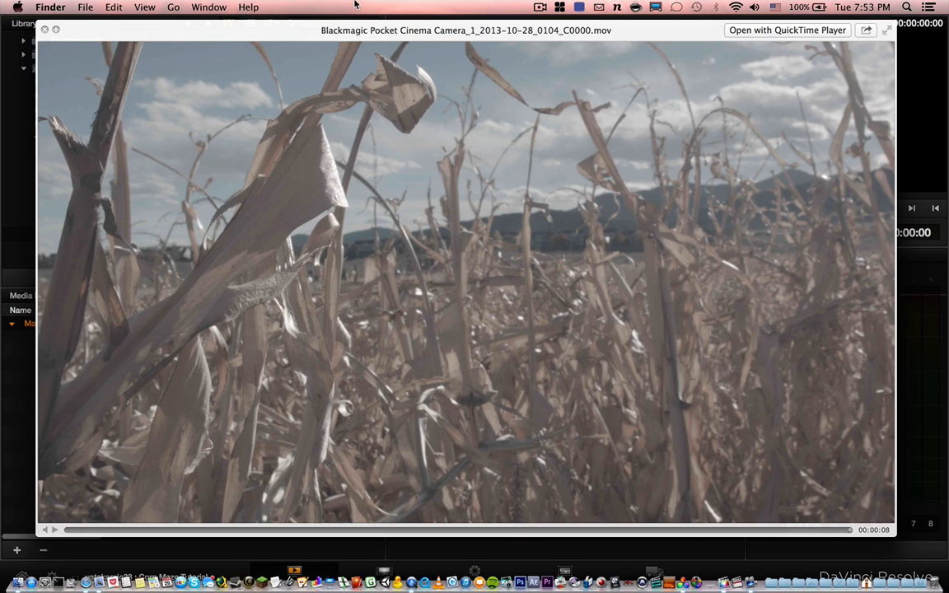
{"action": "key", "text": "Down"}
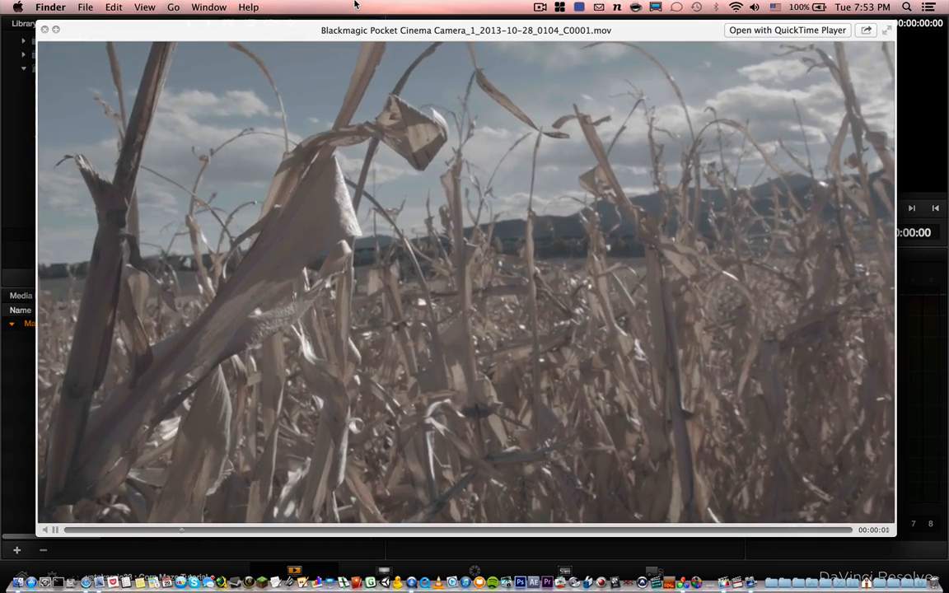
{"action": "key", "text": "Down"}
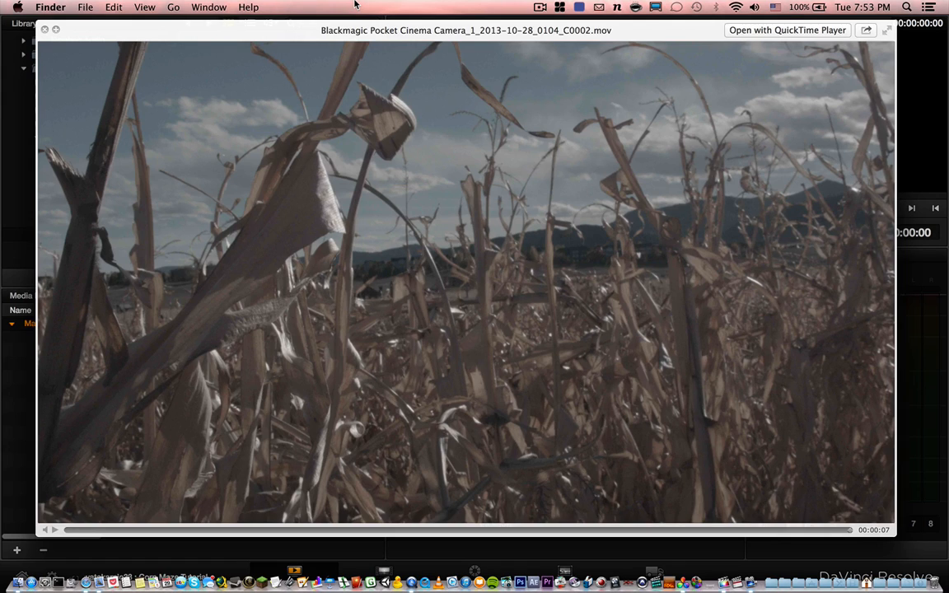
{"action": "key", "text": "Down"}
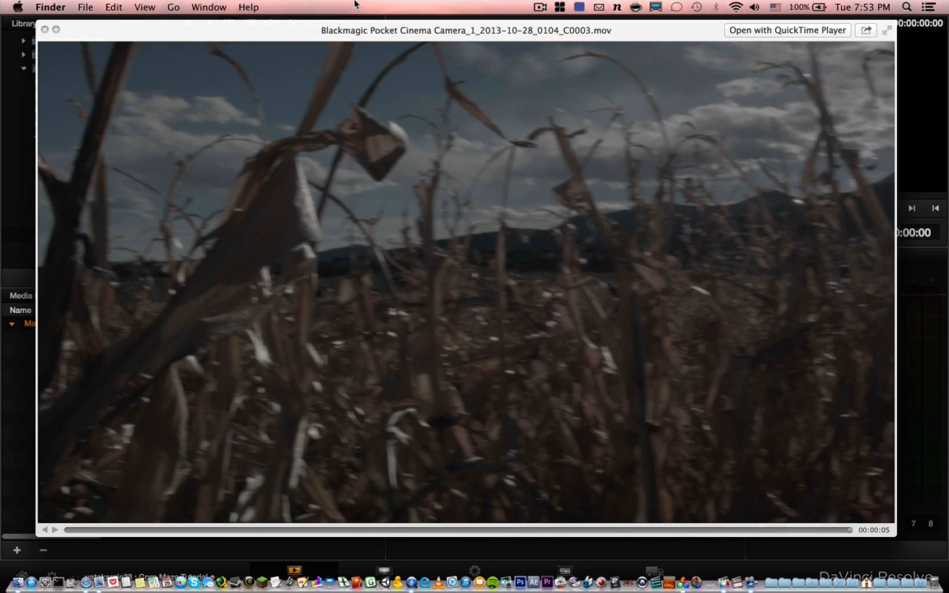
Step the preview back to clip C0000, go forward again to C0002, and close the preview
{"action": "key", "text": "Up"}
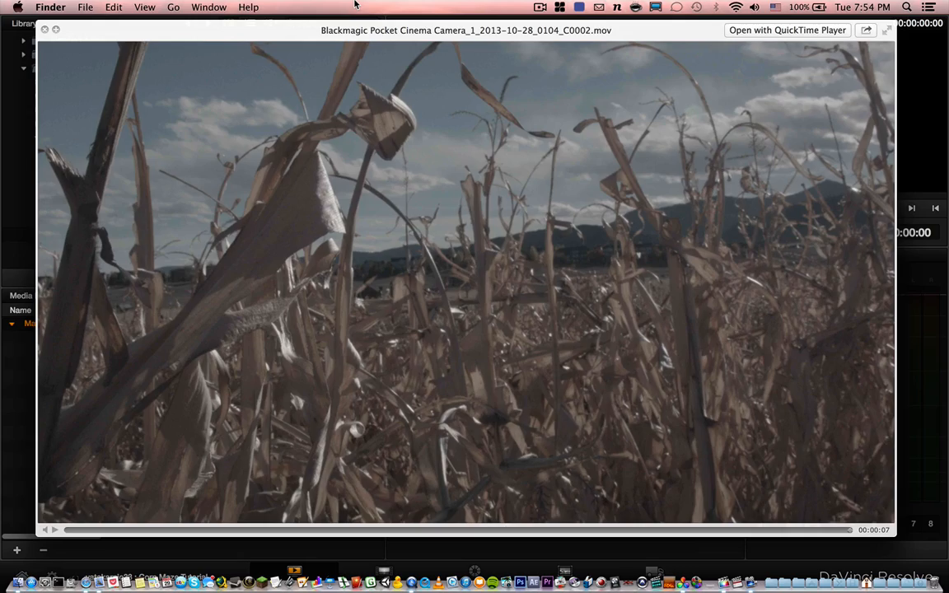
{"action": "key", "text": "Up"}
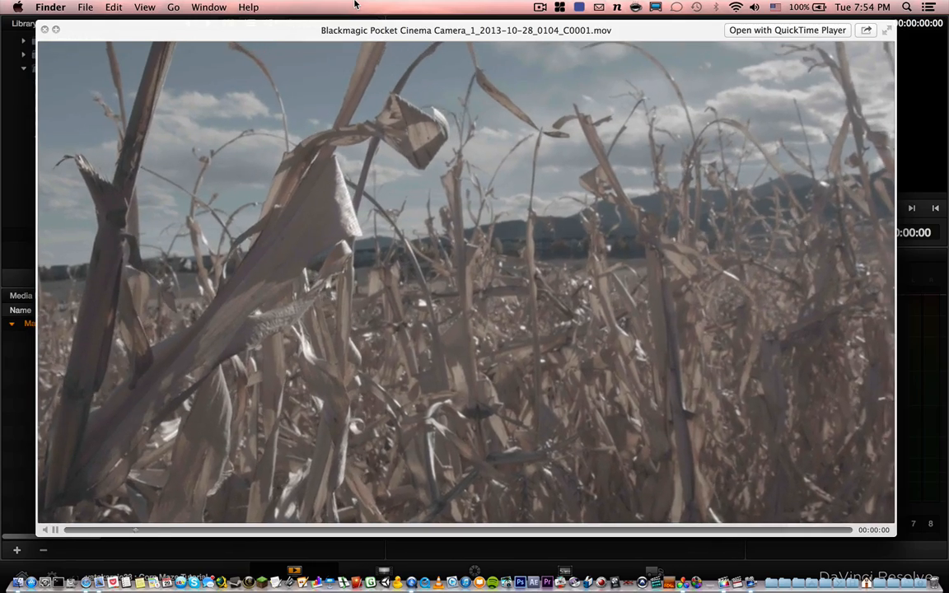
{"action": "key", "text": "Up"}
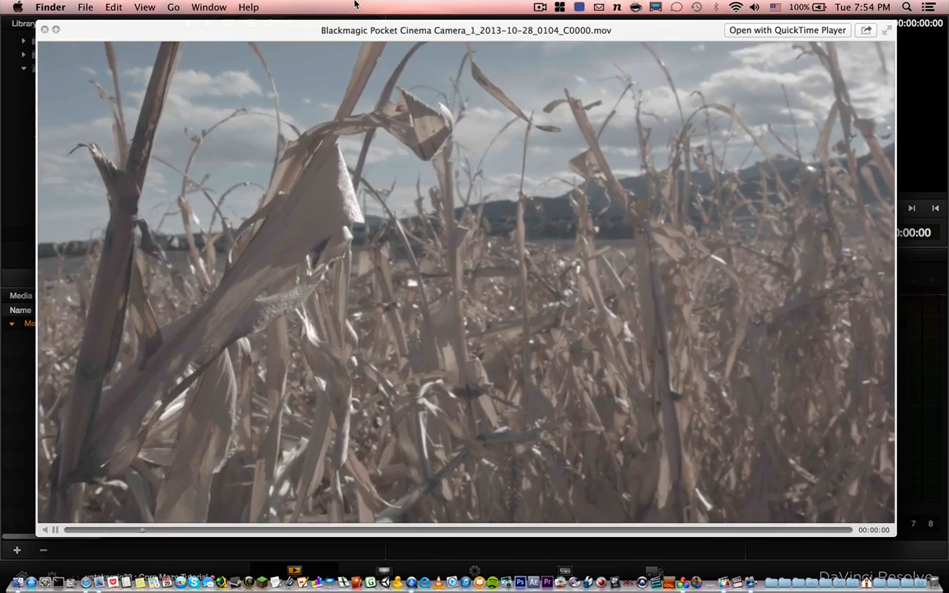
{"action": "key", "text": "Down"}
{"action": "key", "text": "Down"}
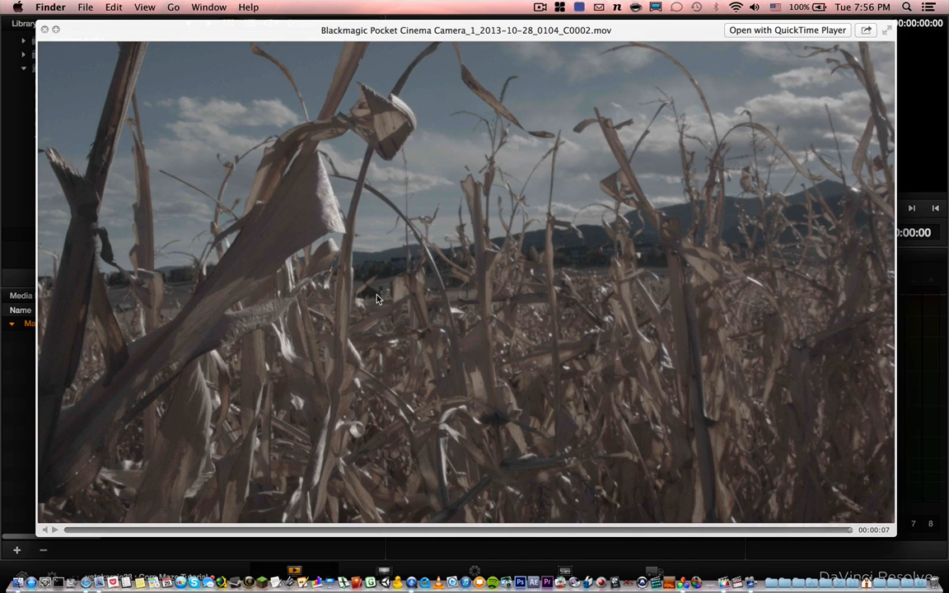
{"action": "key", "text": "space"}
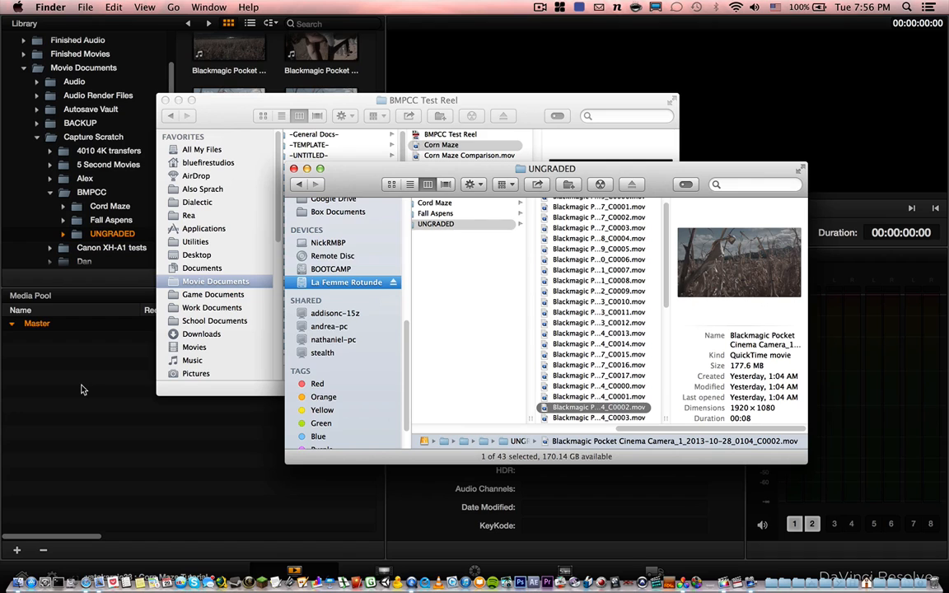
Switch to DaVinci Resolve and add the C0002 clip from the UNGRADED folder to the Media Pool
{"action": "left_click", "coordinate": [81, 390]}
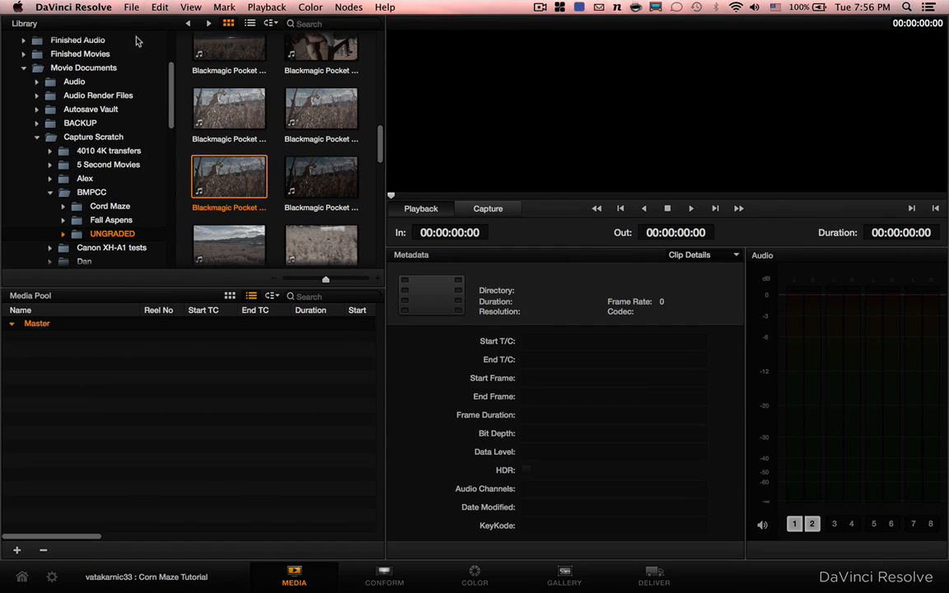
{"action": "left_click", "coordinate": [91, 7]}
{"action": "left_click", "coordinate": [91, 6]}
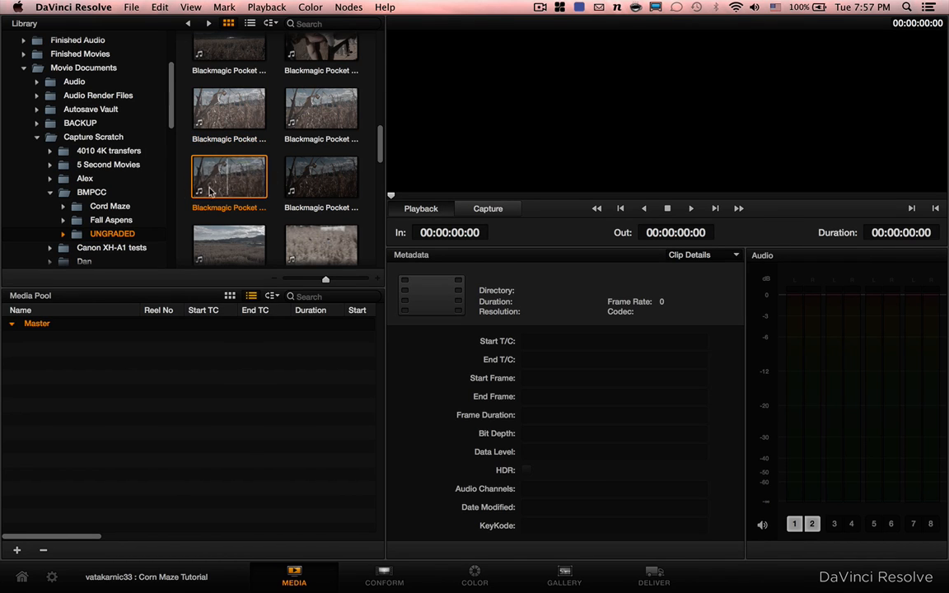
{"action": "scroll", "coordinate": [155, 172], "scroll_direction": "up", "scroll_amount": 5}
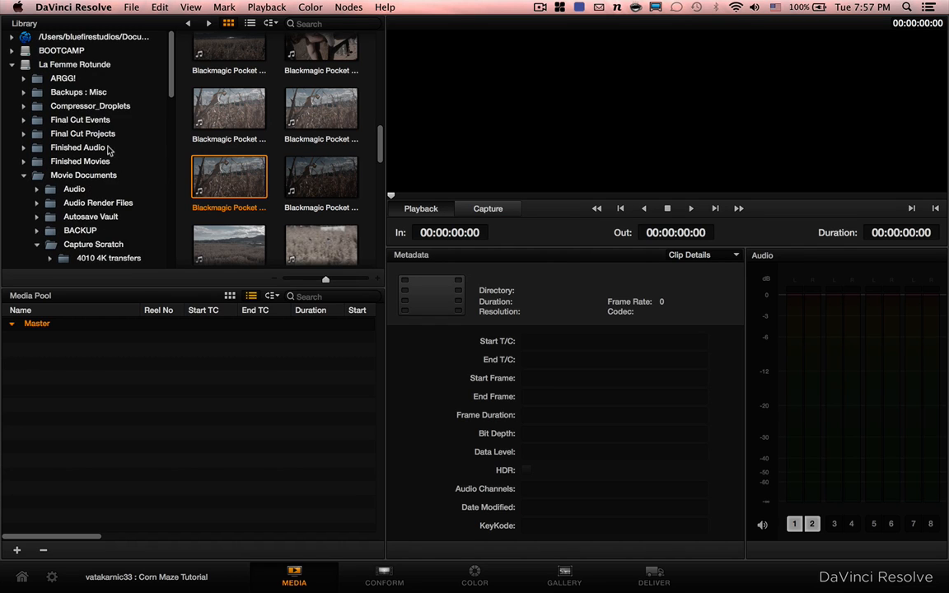
{"action": "scroll", "coordinate": [144, 130], "scroll_direction": "down", "scroll_amount": 5}
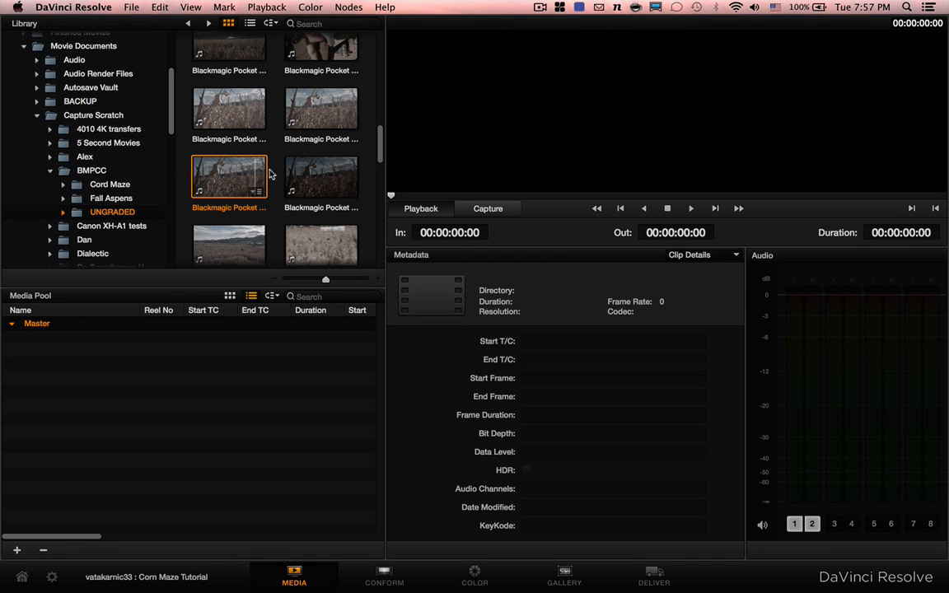
{"action": "double_click", "coordinate": [234, 180]}
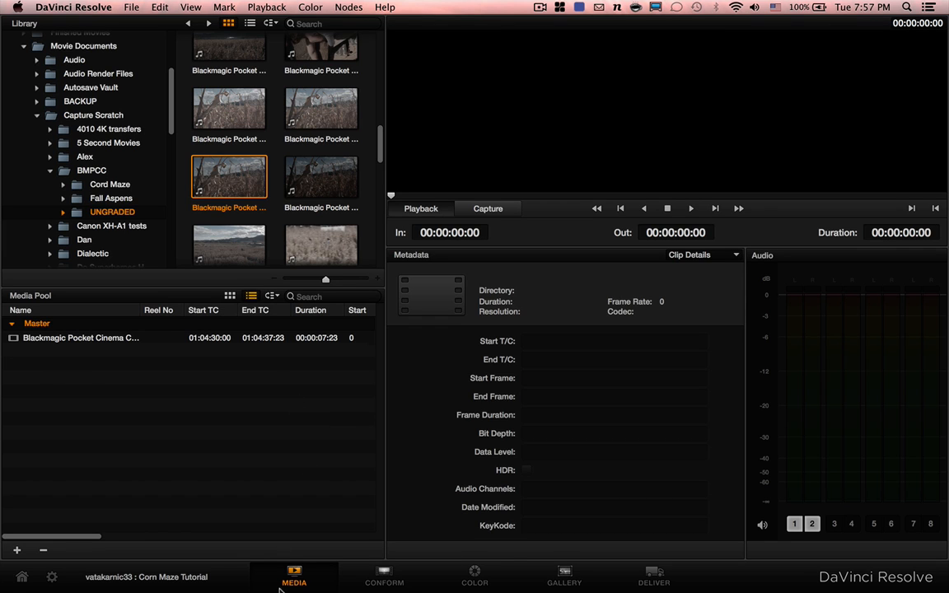
Open the clip on the Color page and look through the RGB Mixer, Camera Raw and Curves controls
{"action": "left_click", "coordinate": [458, 580]}
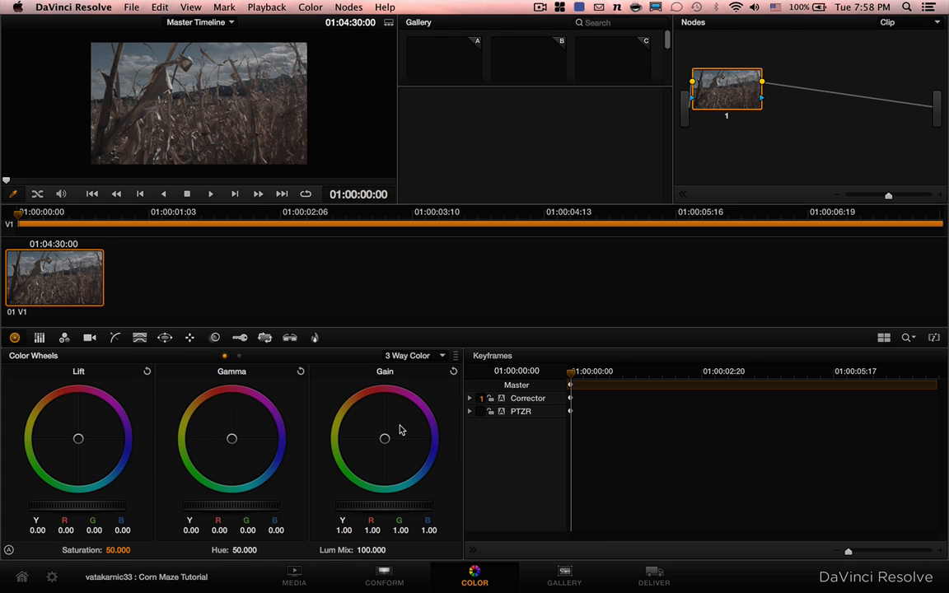
{"action": "left_click", "coordinate": [39, 338]}
{"action": "left_click", "coordinate": [64, 337]}
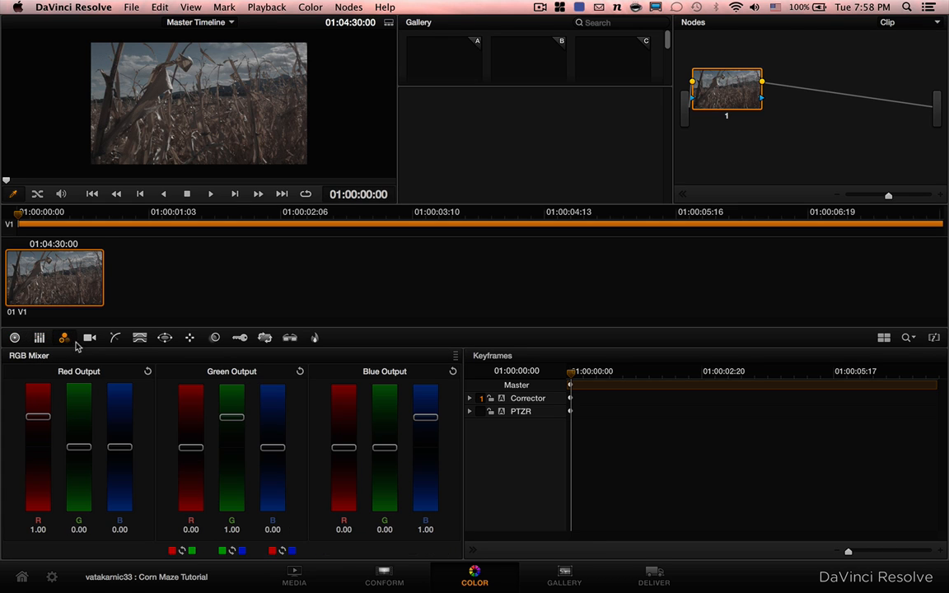
{"action": "left_click", "coordinate": [89, 337]}
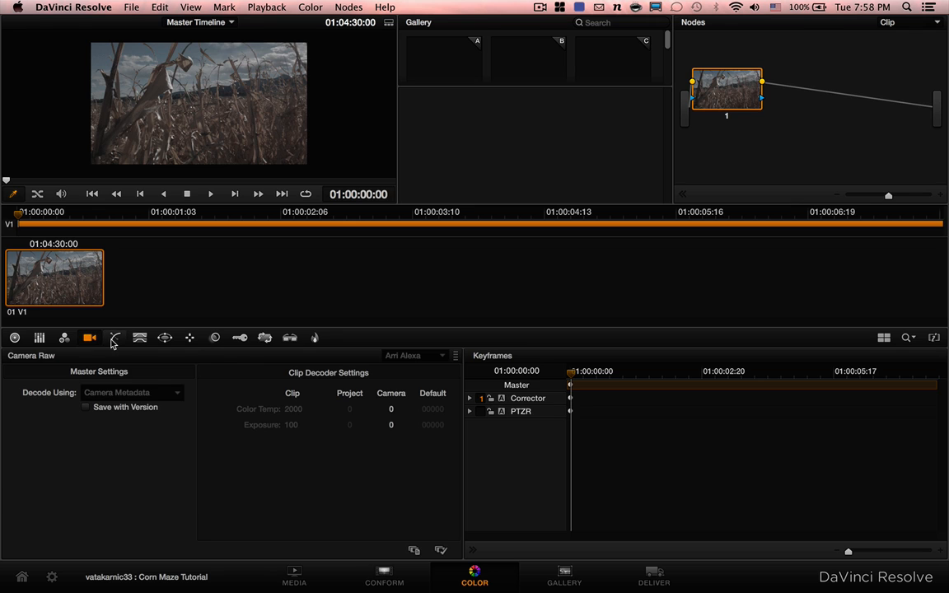
{"action": "left_click", "coordinate": [112, 339]}
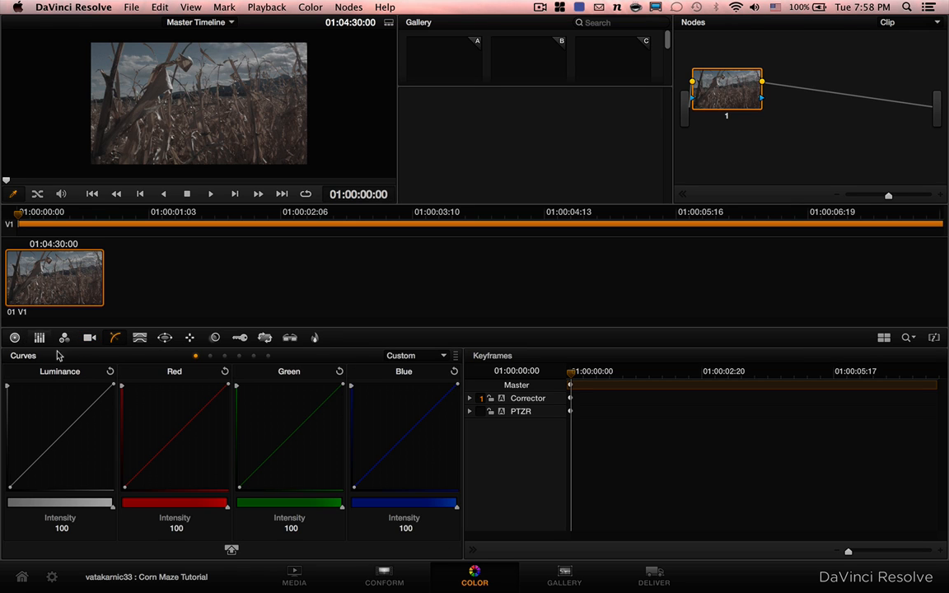
Look at the Lum Vs Sat curve, return the curves to Custom, and show the Color Wheels
{"action": "left_click", "coordinate": [403, 356]}
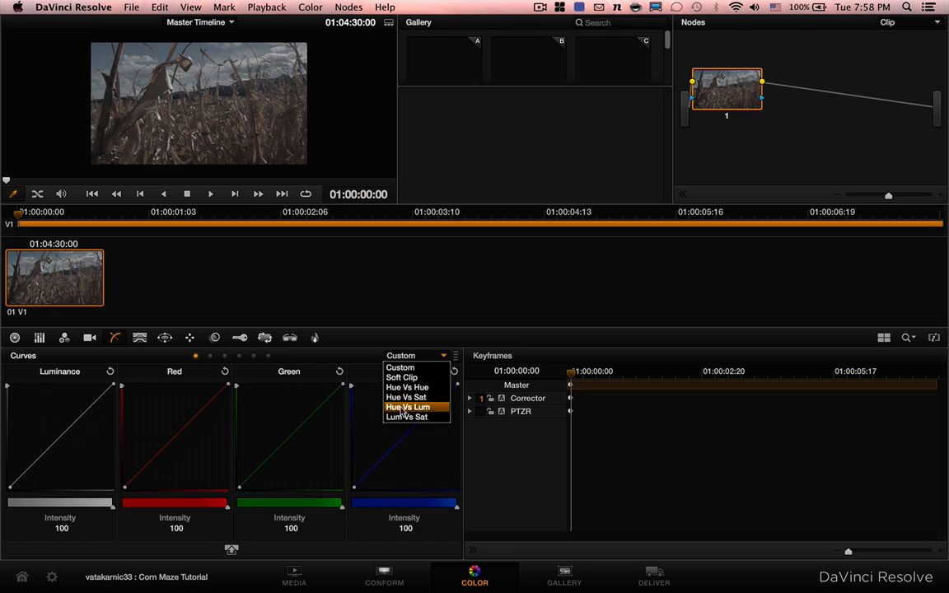
{"action": "left_click", "coordinate": [416, 360]}
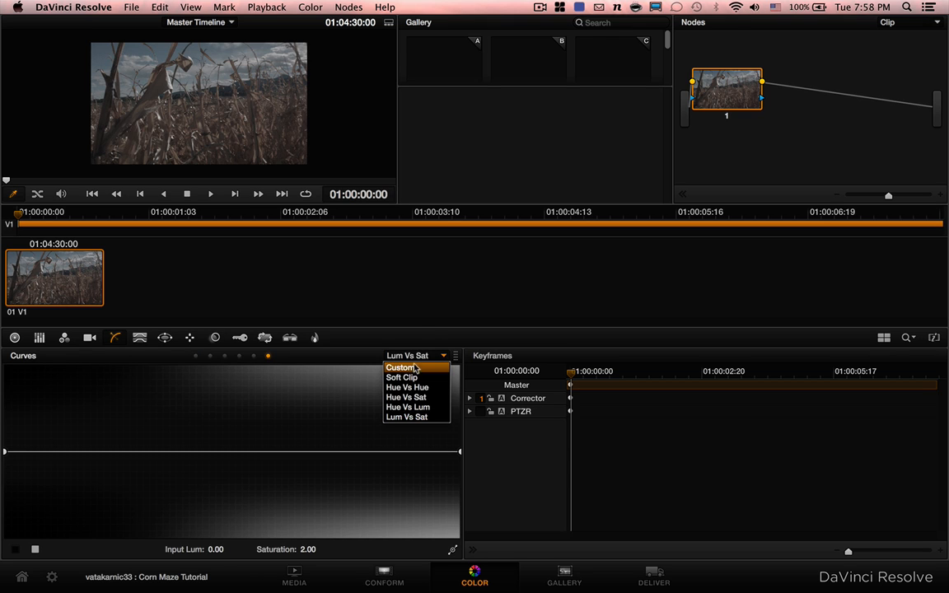
{"action": "left_click", "coordinate": [413, 371]}
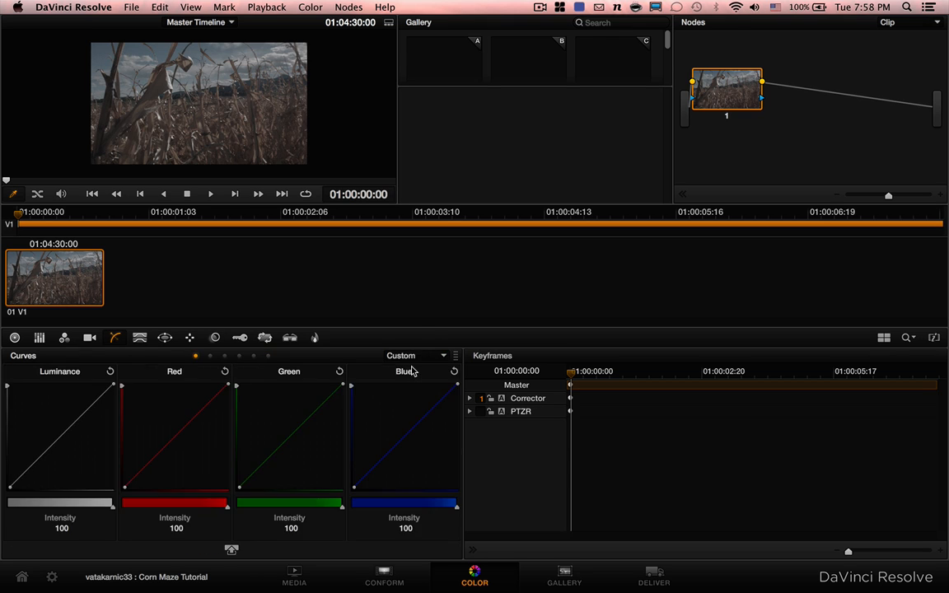
{"action": "left_click", "coordinate": [16, 337]}
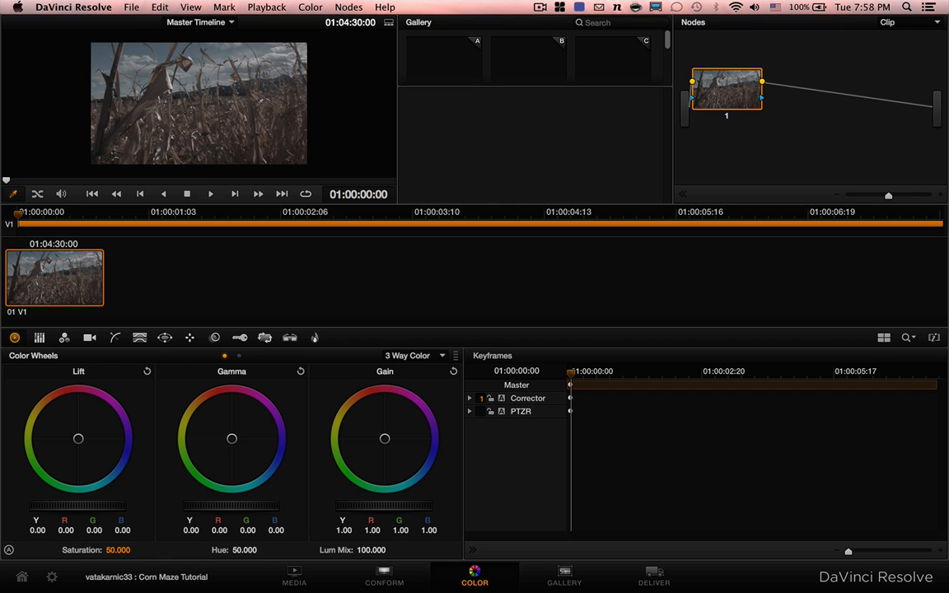
{"action": "scroll", "coordinate": [185, 95], "scroll_direction": "up", "scroll_amount": 5}
{"action": "scroll", "coordinate": [185, 95], "scroll_direction": "down", "scroll_amount": 8}
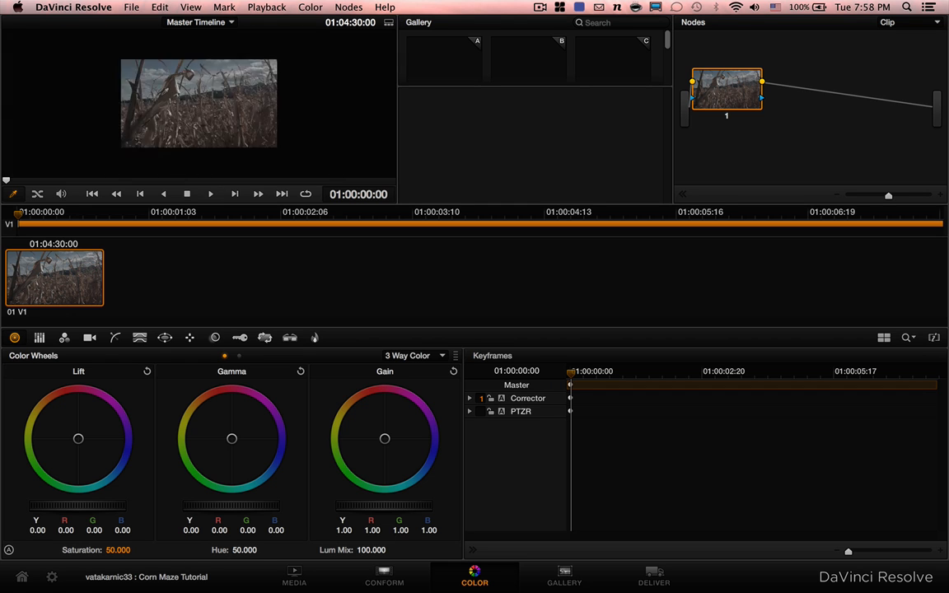
{"action": "scroll", "coordinate": [185, 94], "scroll_direction": "up", "scroll_amount": 5}
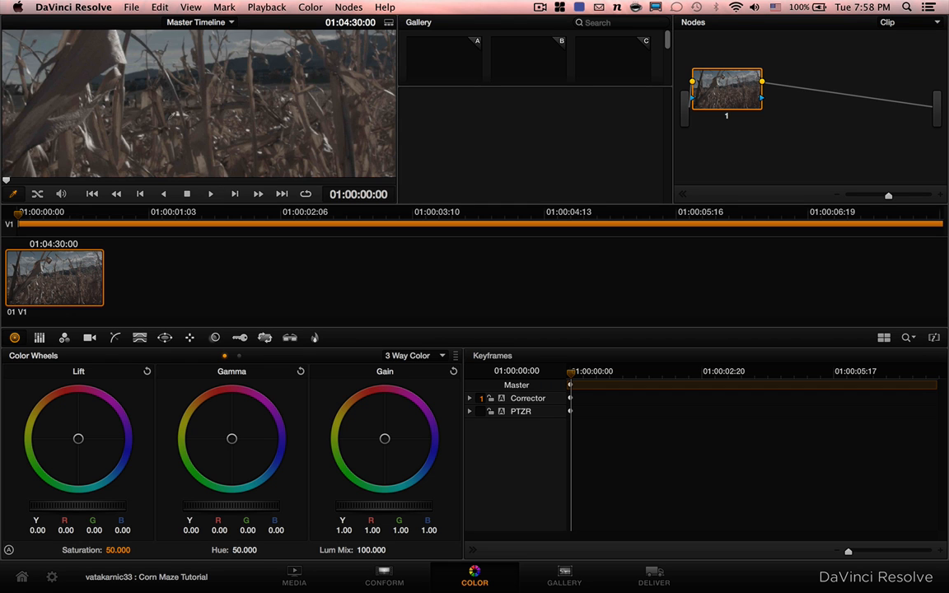
{"action": "scroll", "coordinate": [155, 104], "scroll_direction": "down", "scroll_amount": 4}
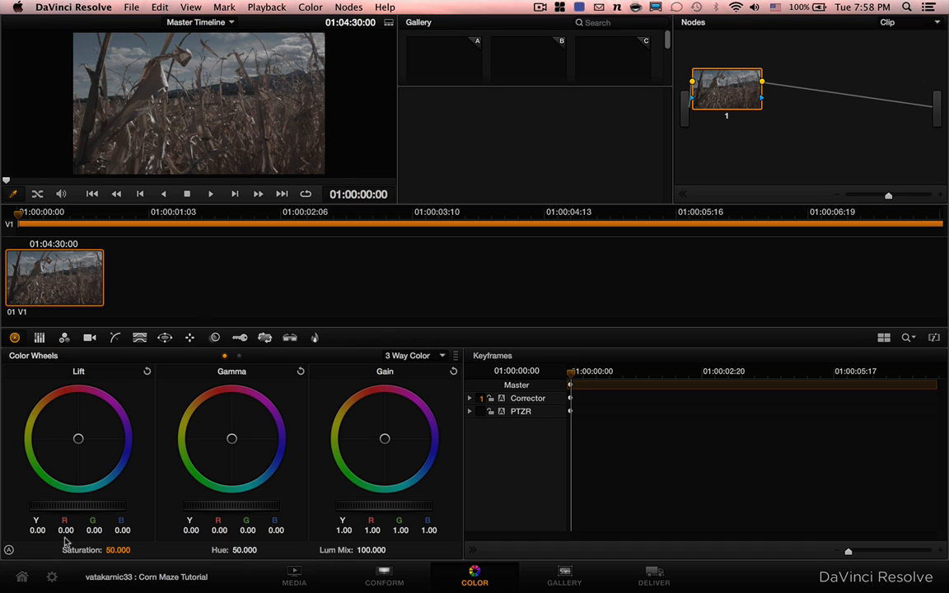
Return to the Media page and add the C0000 clip to the Media Pool
{"action": "left_click", "coordinate": [295, 577]}
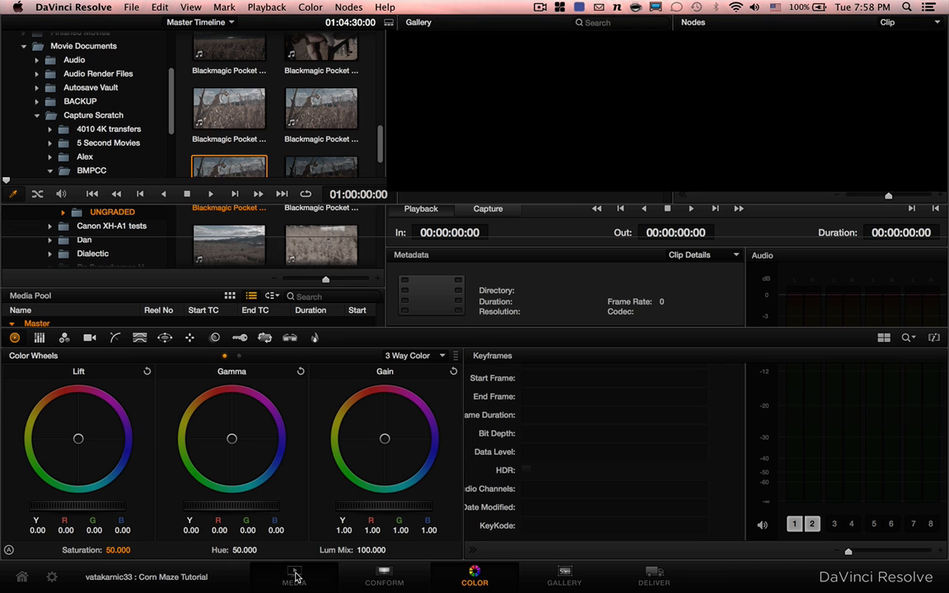
{"action": "left_click", "coordinate": [228, 115]}
{"action": "double_click", "coordinate": [228, 115]}
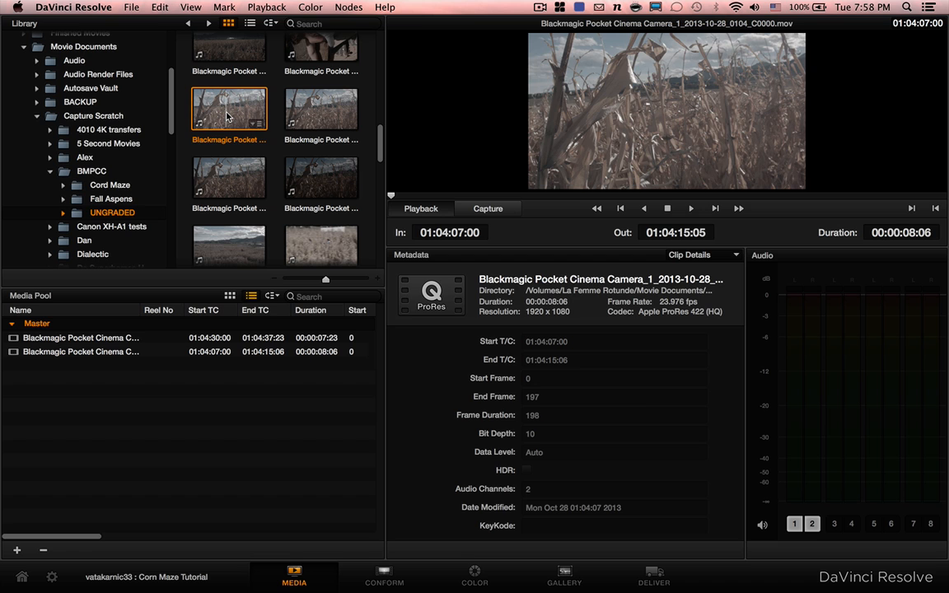
Delete the C0000 clip from the Media Pool
{"action": "left_click", "coordinate": [82, 341]}
{"action": "left_click", "coordinate": [82, 352]}
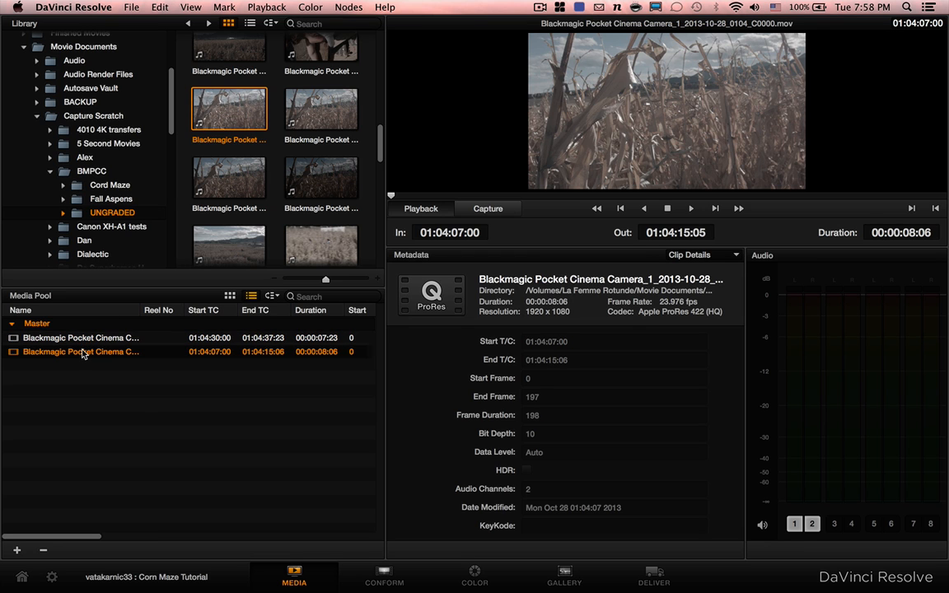
{"action": "key", "text": "Delete"}
{"action": "key", "text": "Return"}
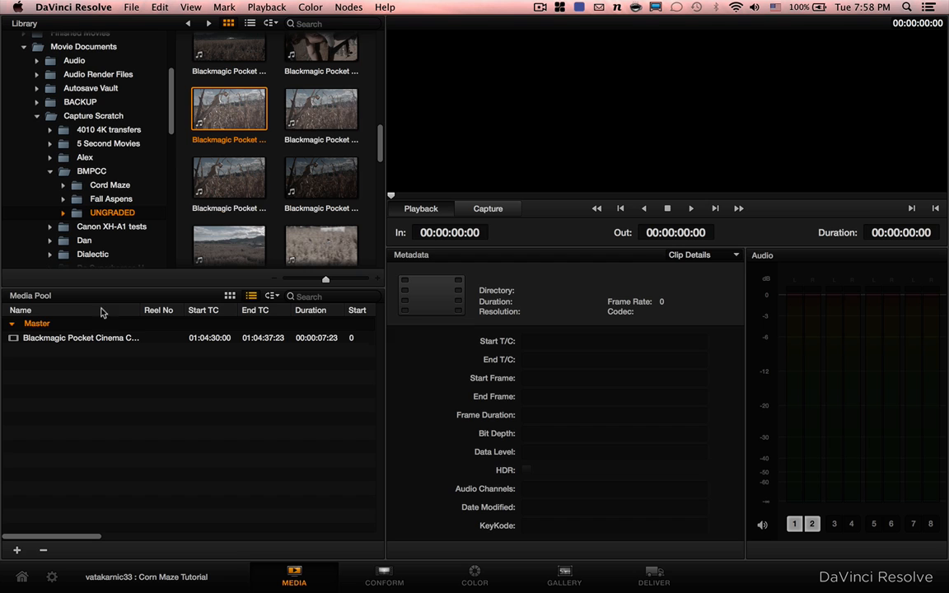
Add the C0001 clip from the UNGRADED folder to the Media Pool and select it there
{"action": "left_click", "coordinate": [328, 116]}
{"action": "left_click_drag", "start_coordinate": [328, 115], "coordinate": [204, 365]}
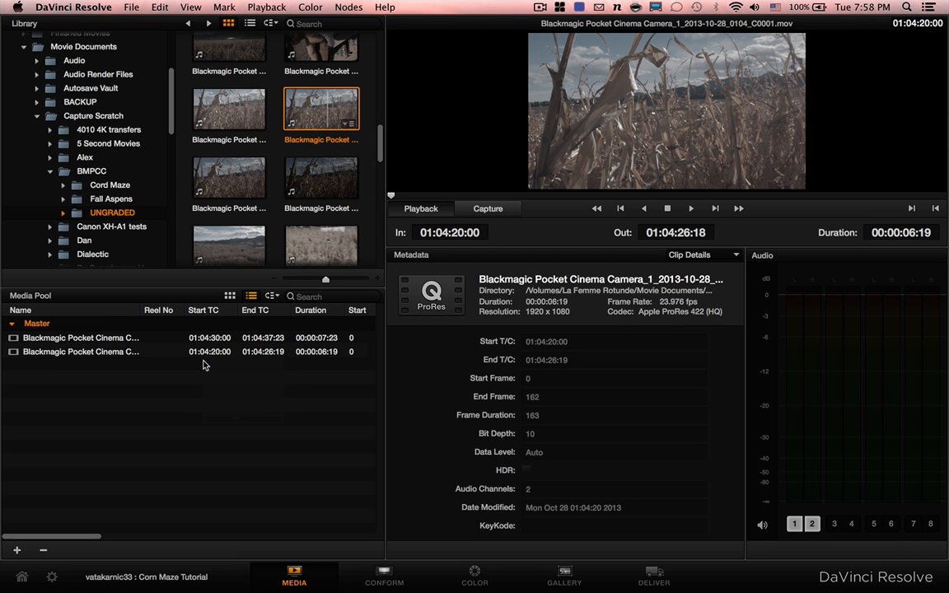
{"action": "left_click", "coordinate": [94, 351]}
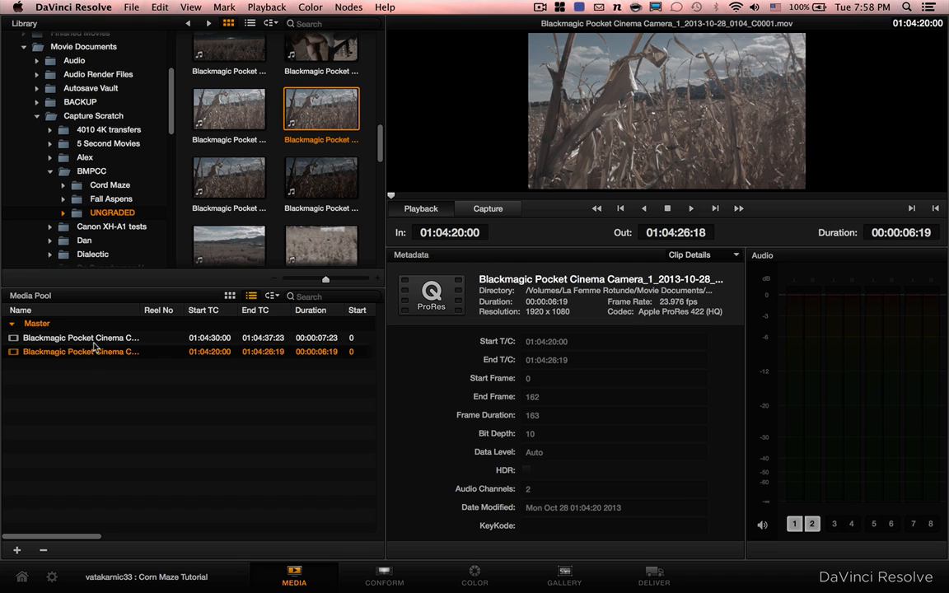
Compare the C0002 and C0001 clips in the Media Pool, finishing on the C0002 clip
{"action": "left_click", "coordinate": [90, 337]}
{"action": "left_click", "coordinate": [93, 354]}
{"action": "left_click", "coordinate": [83, 337]}
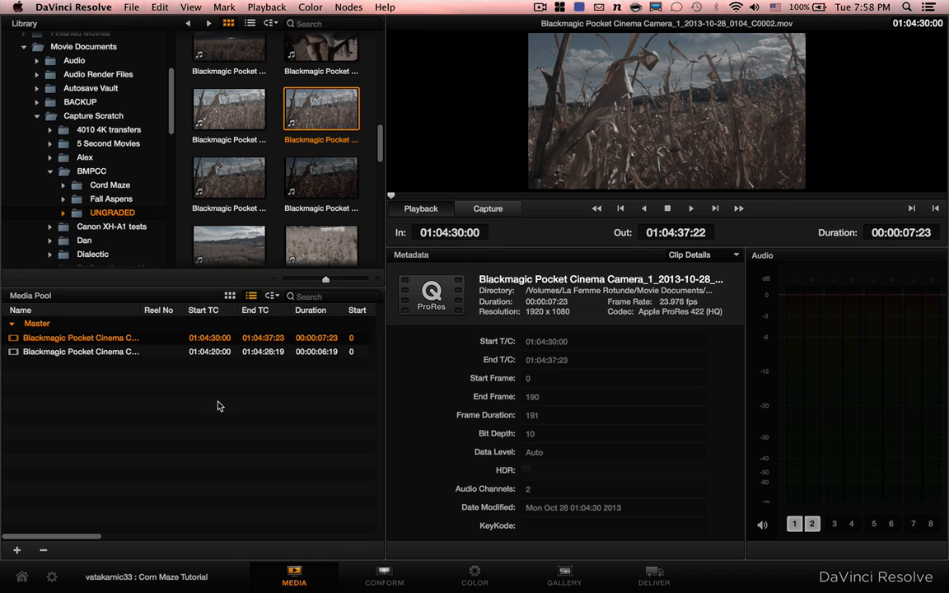
On the Color page, set the saturation of both timeline clips to 100
{"action": "left_click", "coordinate": [475, 575]}
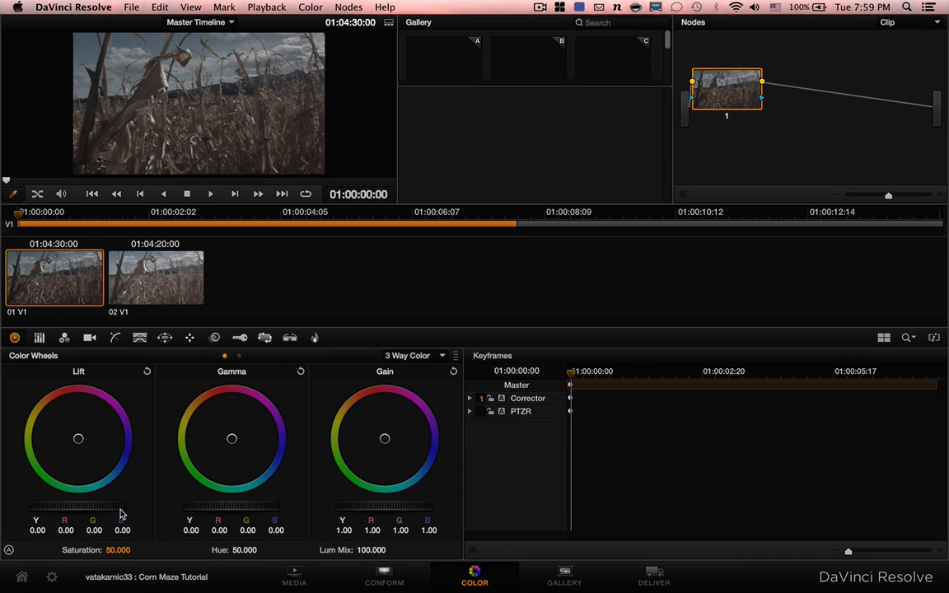
{"action": "left_click_drag", "start_coordinate": [109, 549], "coordinate": [139, 547]}
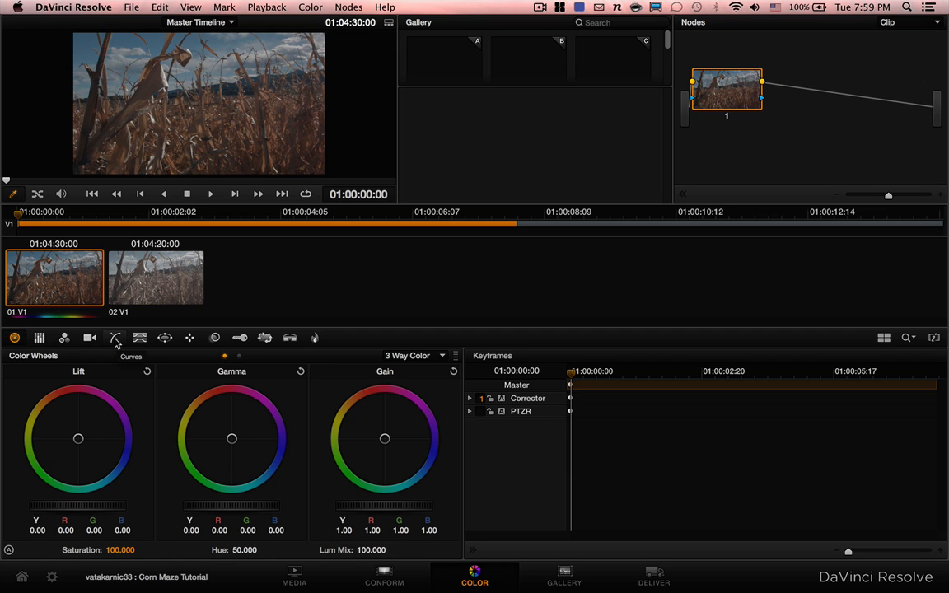
{"action": "left_click", "coordinate": [139, 283]}
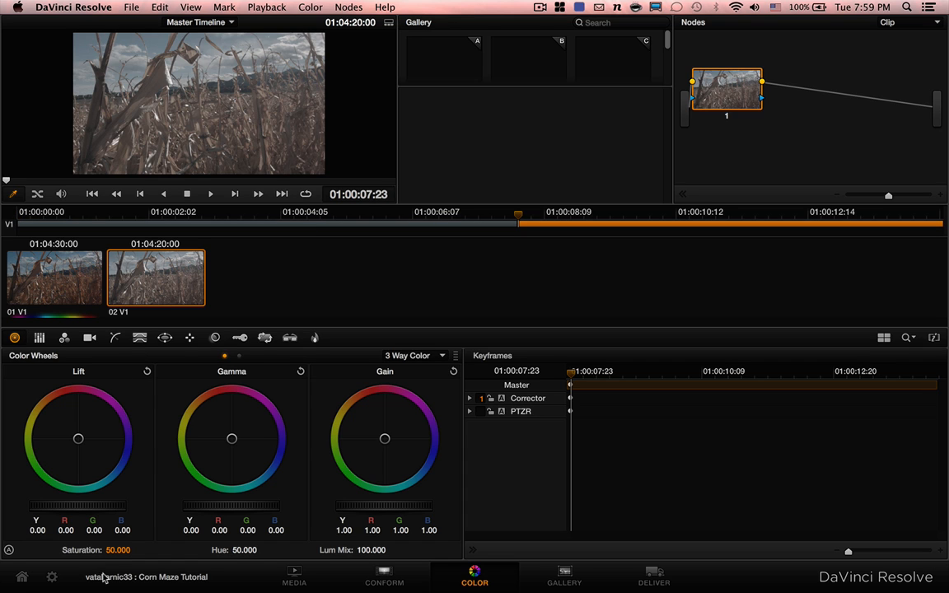
{"action": "left_click_drag", "start_coordinate": [118, 549], "coordinate": [140, 548]}
Switch back and forth between clips 01 and 02 to compare their exposure and colour, finishing on clip 01
{"action": "left_click", "coordinate": [59, 247]}
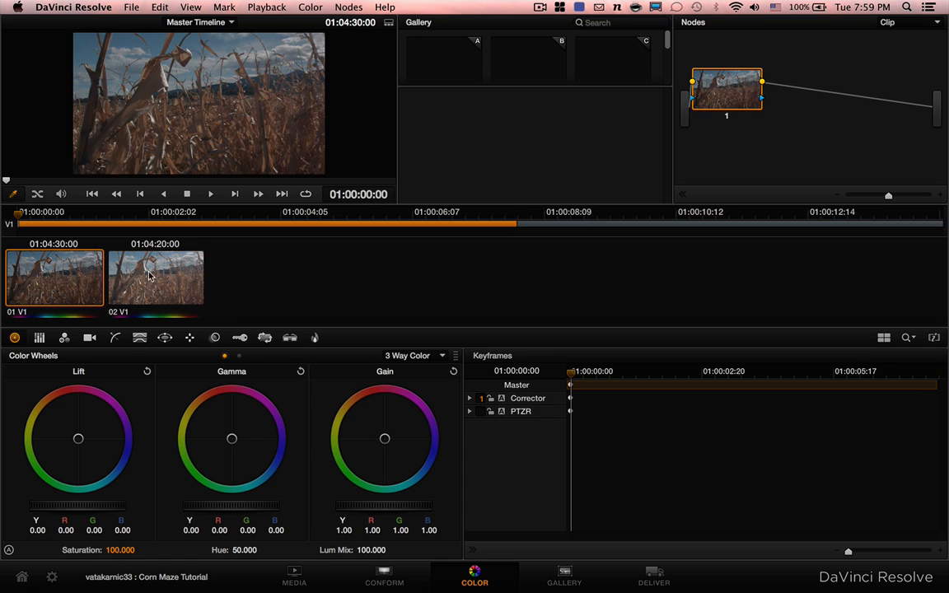
{"action": "left_click", "coordinate": [149, 276]}
{"action": "left_click", "coordinate": [80, 276]}
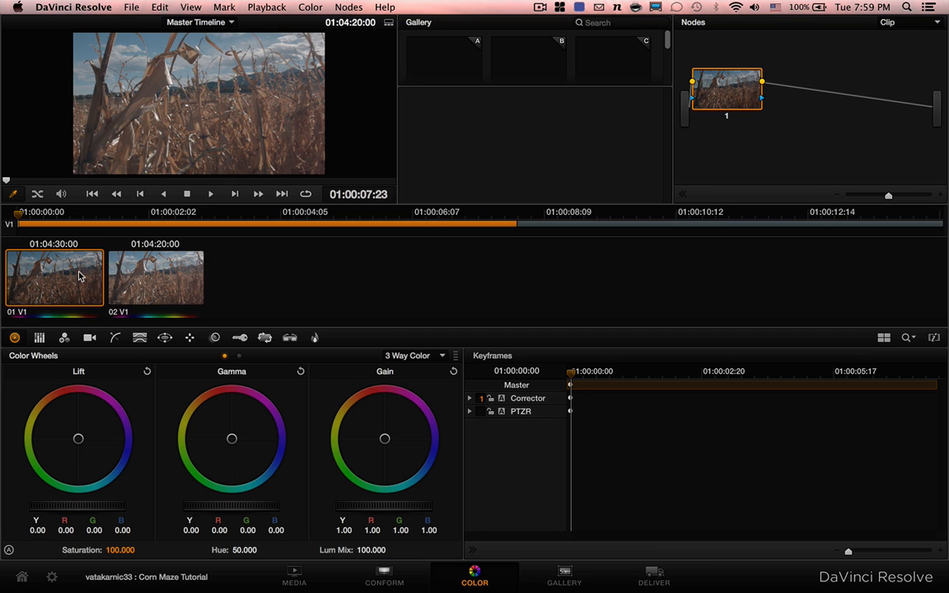
{"action": "left_click", "coordinate": [133, 254]}
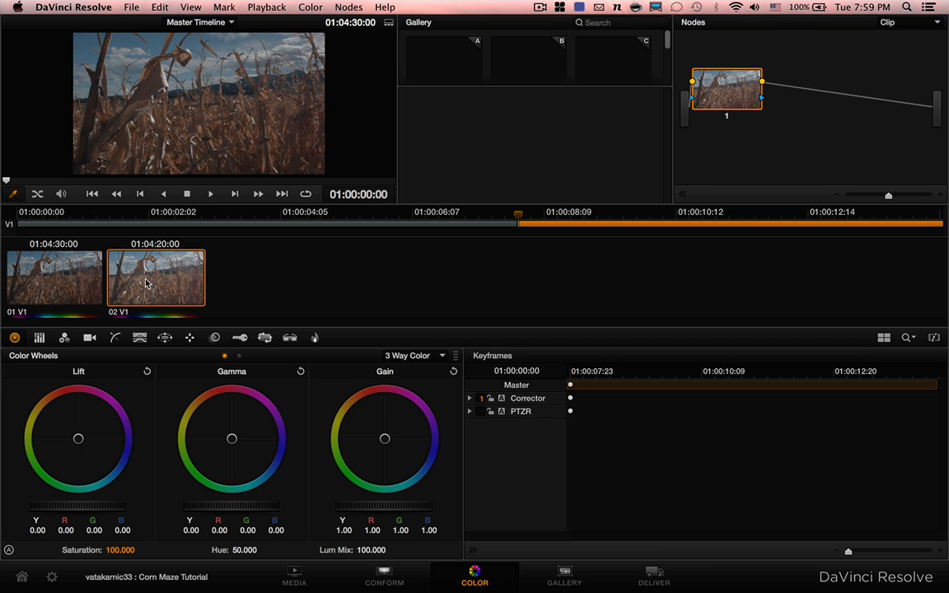
{"action": "left_click", "coordinate": [54, 275]}
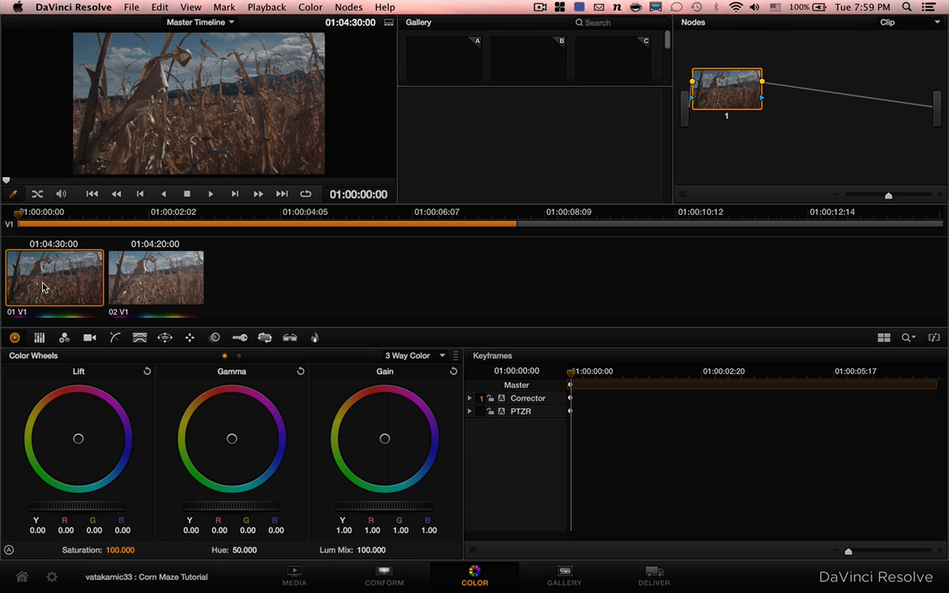
On clip 01's custom luminance curve, add a raised midtone point and a slightly lowered shadow point
{"action": "left_click", "coordinate": [116, 339]}
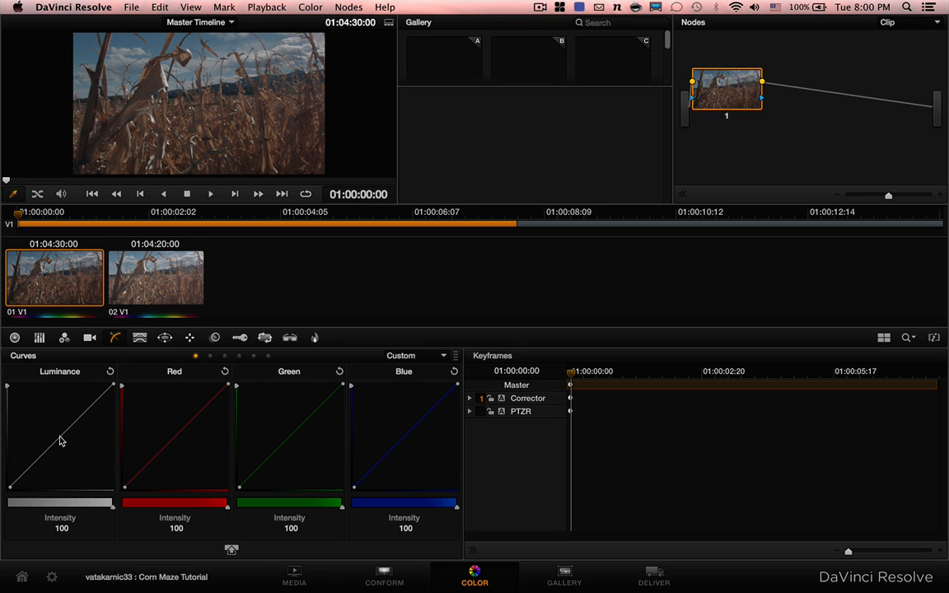
{"action": "left_click_drag", "start_coordinate": [59, 440], "coordinate": [50, 431]}
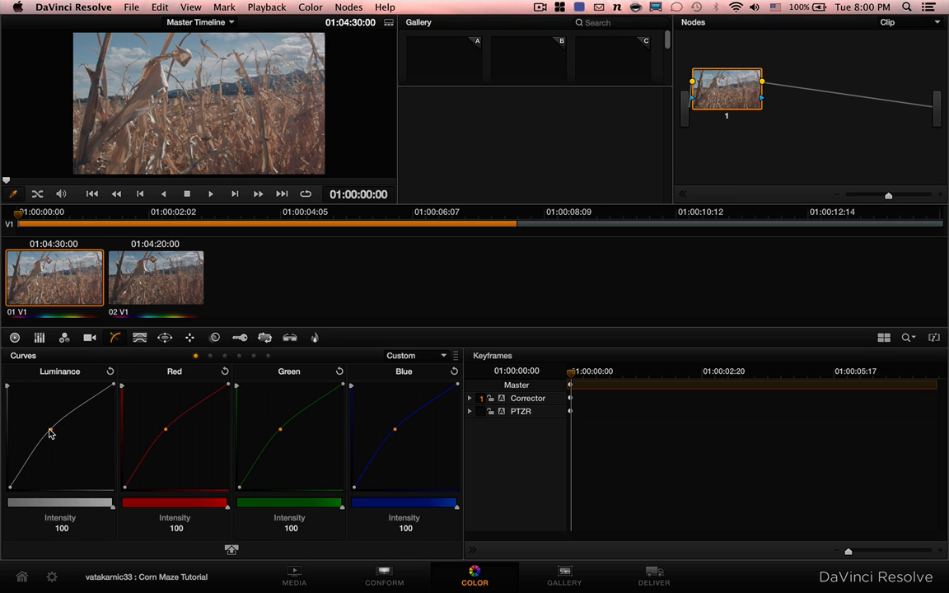
{"action": "left_click_drag", "start_coordinate": [50, 433], "coordinate": [51, 436]}
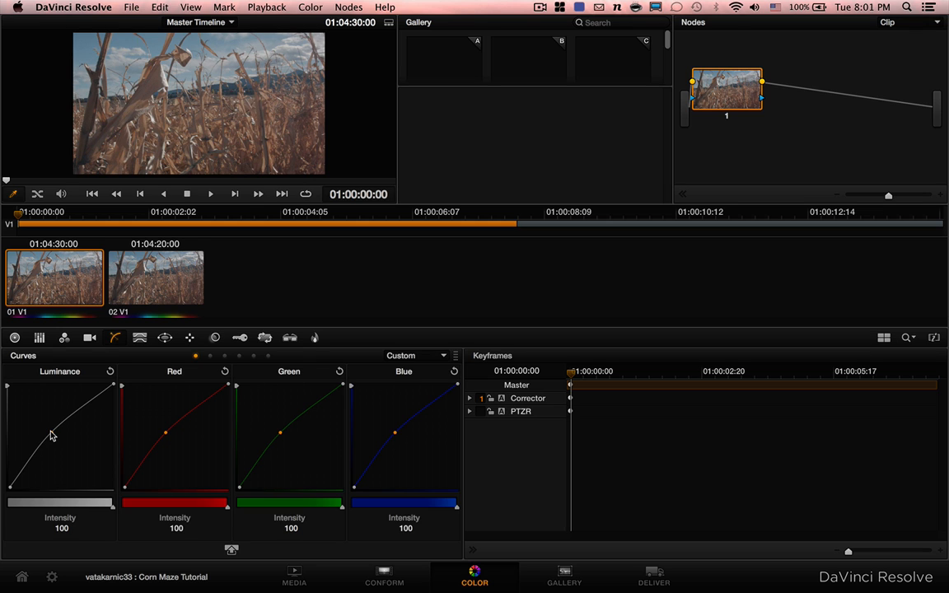
{"action": "left_click", "coordinate": [23, 472]}
{"action": "left_click_drag", "start_coordinate": [23, 471], "coordinate": [23, 476]}
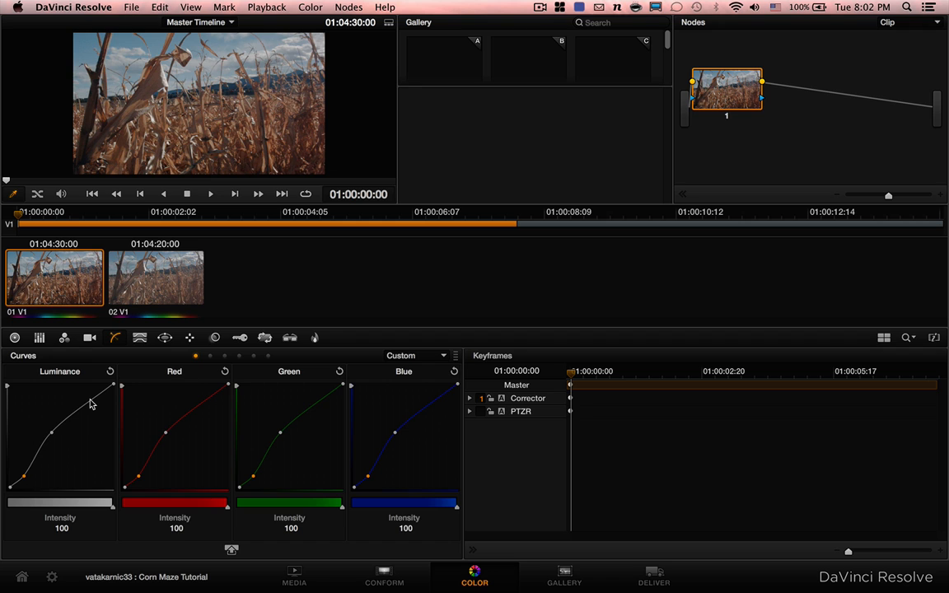
Add a raised highlight point to clip 01's luminance curve and fine-tune the midtone point
{"action": "left_click", "coordinate": [91, 404]}
{"action": "left_click_drag", "start_coordinate": [90, 402], "coordinate": [84, 398]}
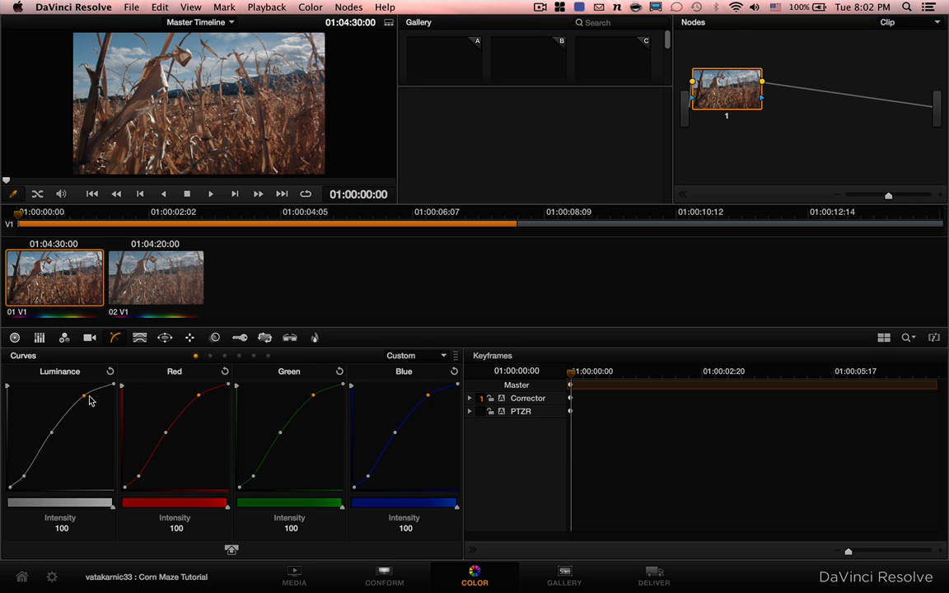
{"action": "left_click_drag", "start_coordinate": [89, 396], "coordinate": [80, 397]}
{"action": "left_click", "coordinate": [50, 435]}
{"action": "left_click_drag", "start_coordinate": [49, 431], "coordinate": [48, 430]}
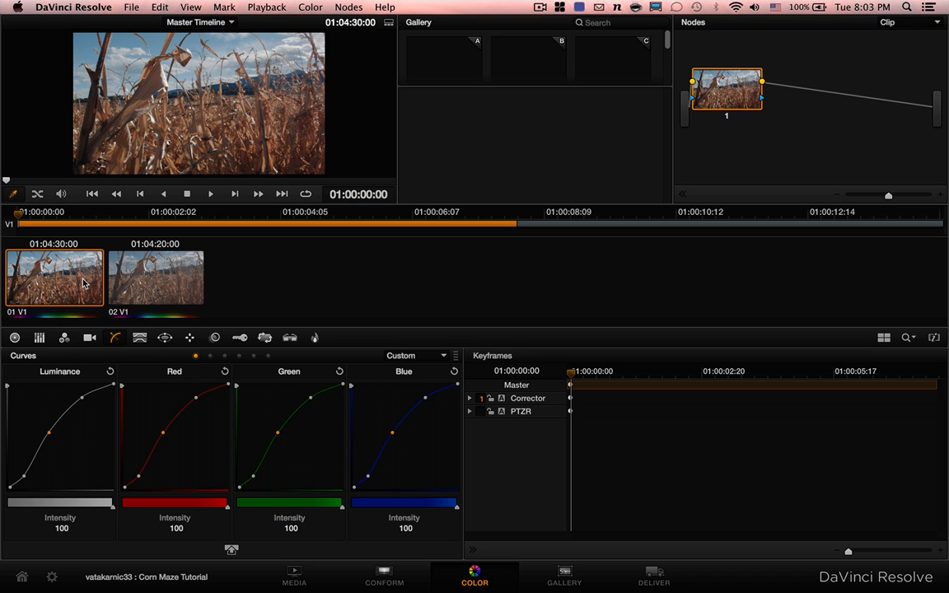
On clip 01's Lum Vs Sat curve, raise the highlight end to saturation 2.00 and add a point at input lum 0.38, saturation 1.21
{"action": "left_click", "coordinate": [418, 358]}
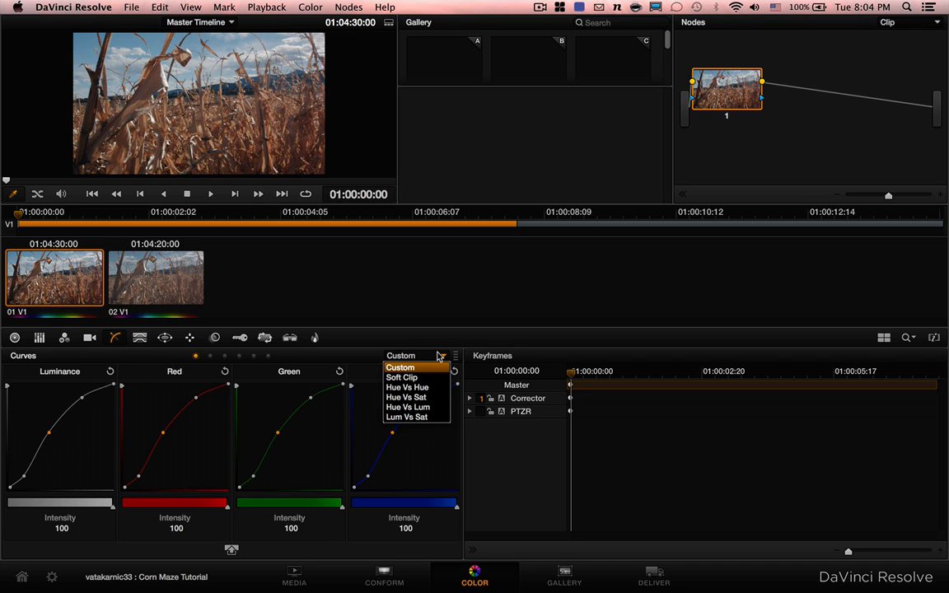
{"action": "left_click", "coordinate": [407, 417]}
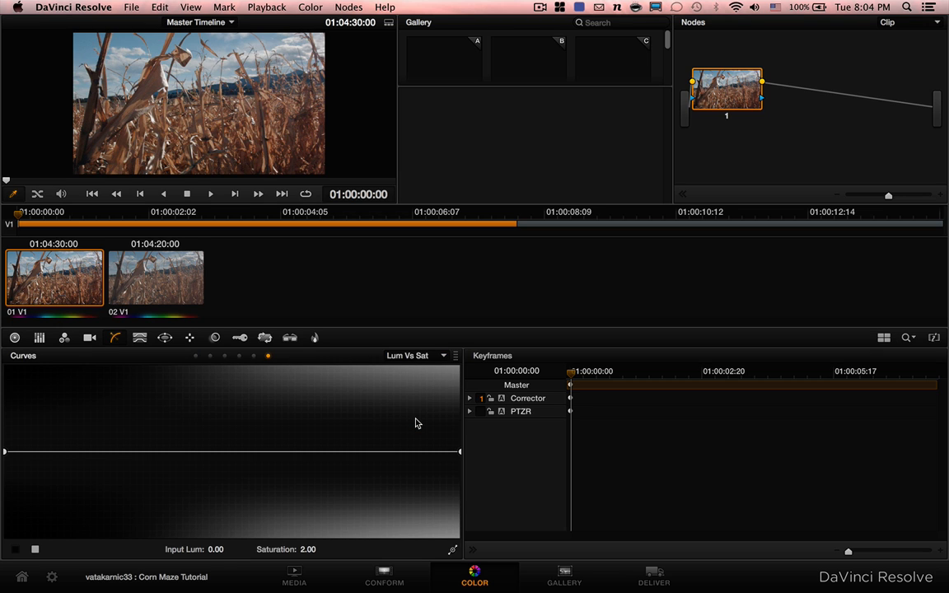
{"action": "left_click", "coordinate": [459, 453]}
{"action": "left_click_drag", "start_coordinate": [459, 453], "coordinate": [460, 365]}
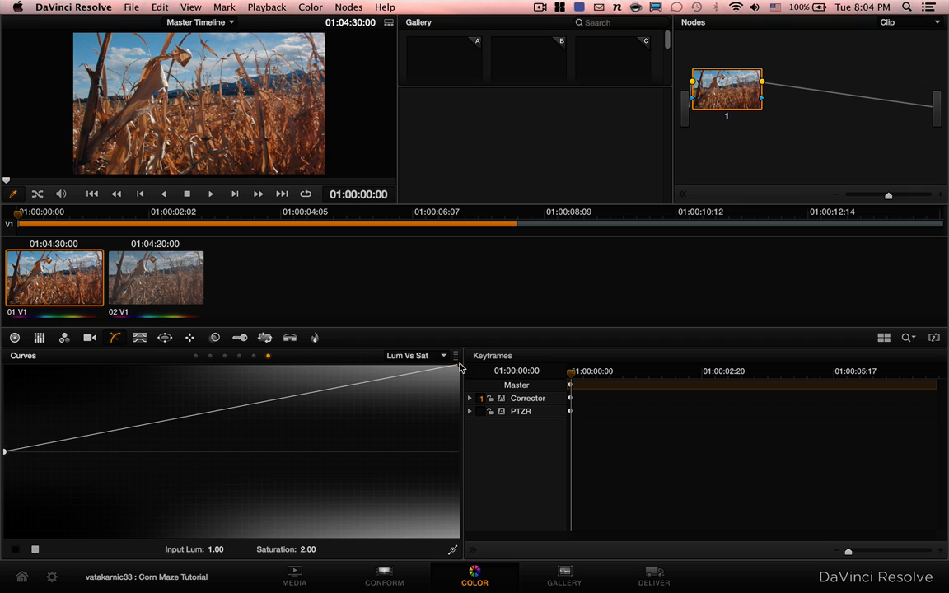
{"action": "left_click", "coordinate": [174, 422]}
{"action": "left_click_drag", "start_coordinate": [174, 422], "coordinate": [174, 430]}
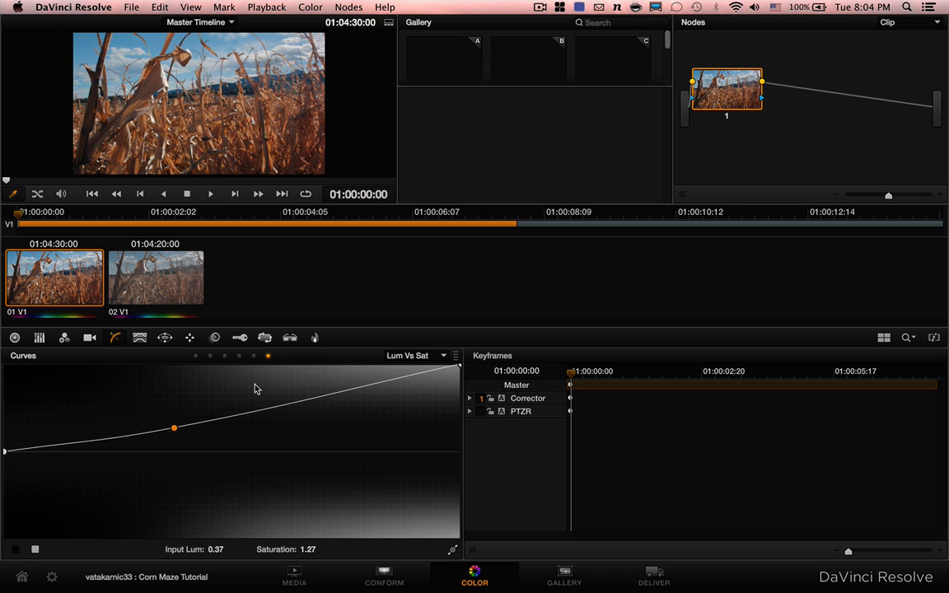
{"action": "left_click_drag", "start_coordinate": [175, 428], "coordinate": [176, 437]}
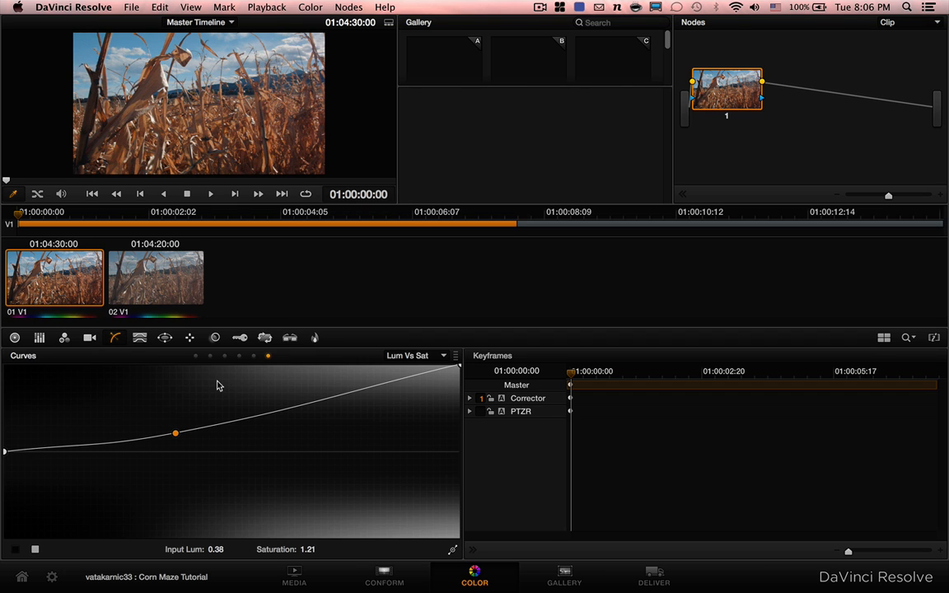
Check clip 02's saturation in the Color Wheels and compare its image with the graded clip 01
{"action": "left_click", "coordinate": [159, 288]}
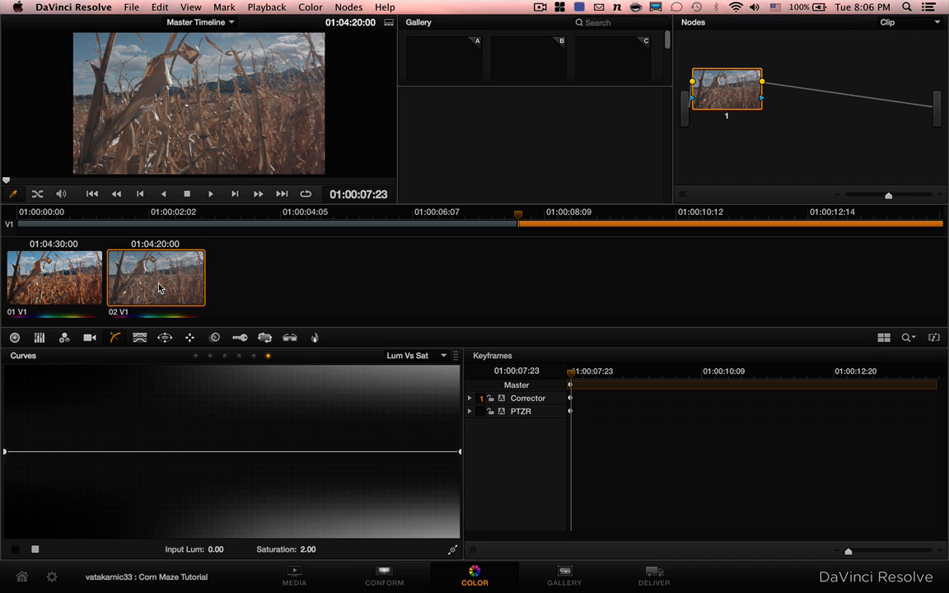
{"action": "left_click", "coordinate": [14, 340]}
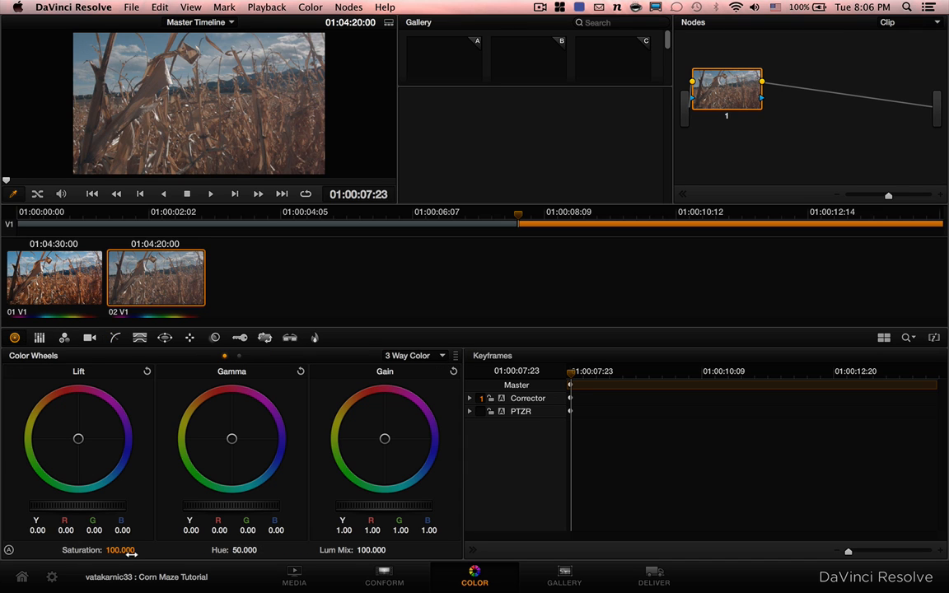
{"action": "left_click", "coordinate": [58, 285]}
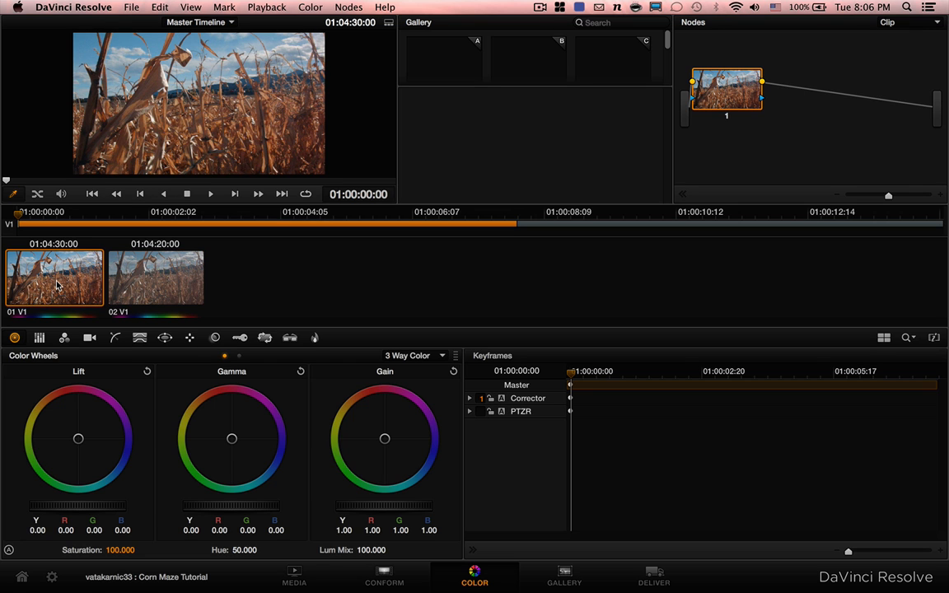
{"action": "left_click", "coordinate": [150, 286]}
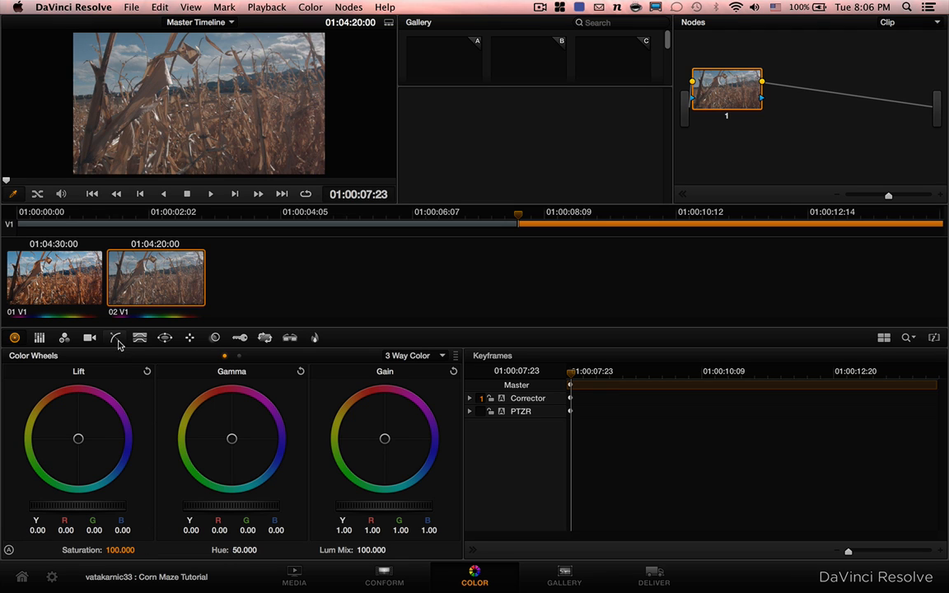
On clip 02's custom luminance curve, add a lowered shadow point and a raised highlight point
{"action": "left_click", "coordinate": [116, 339]}
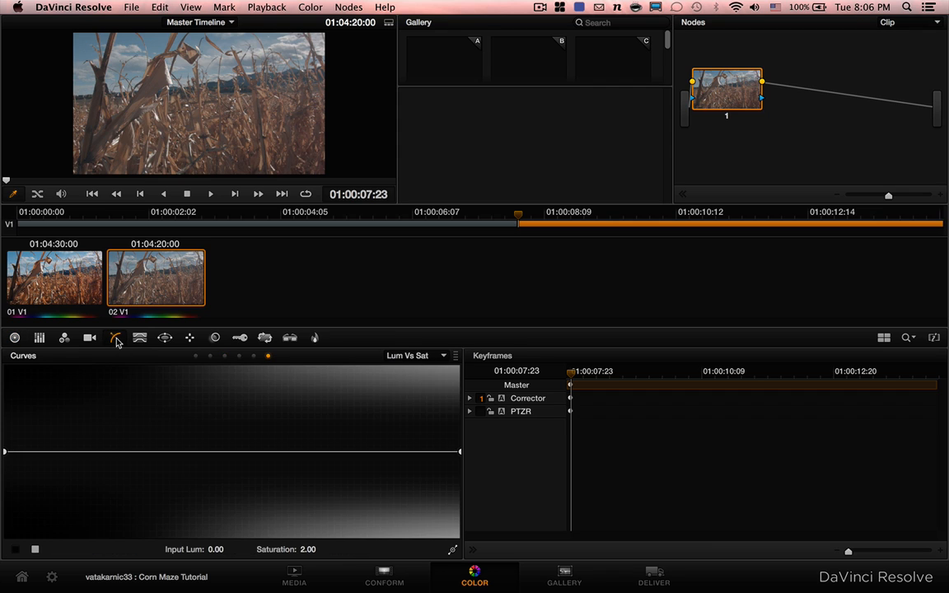
{"action": "left_click", "coordinate": [411, 357]}
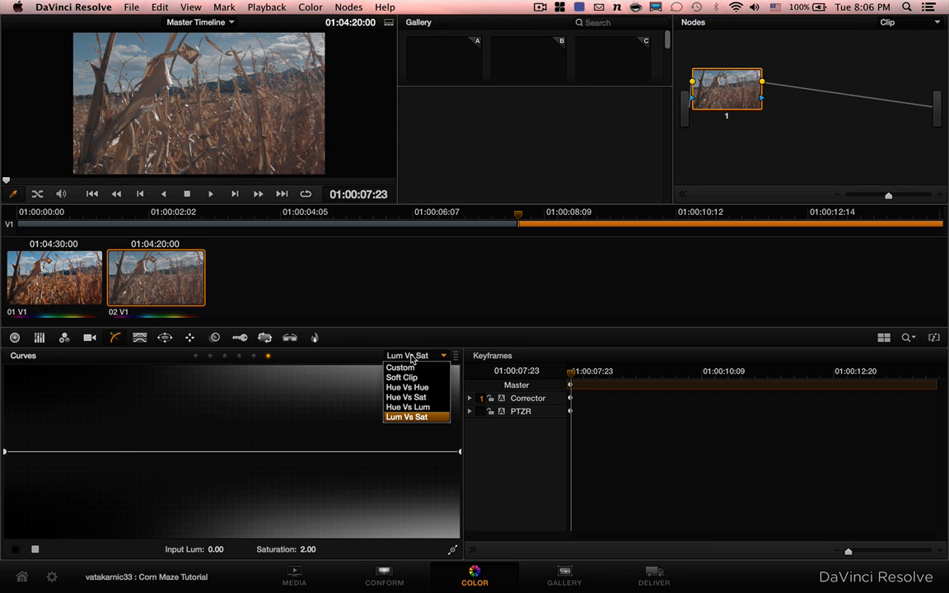
{"action": "left_click", "coordinate": [401, 367]}
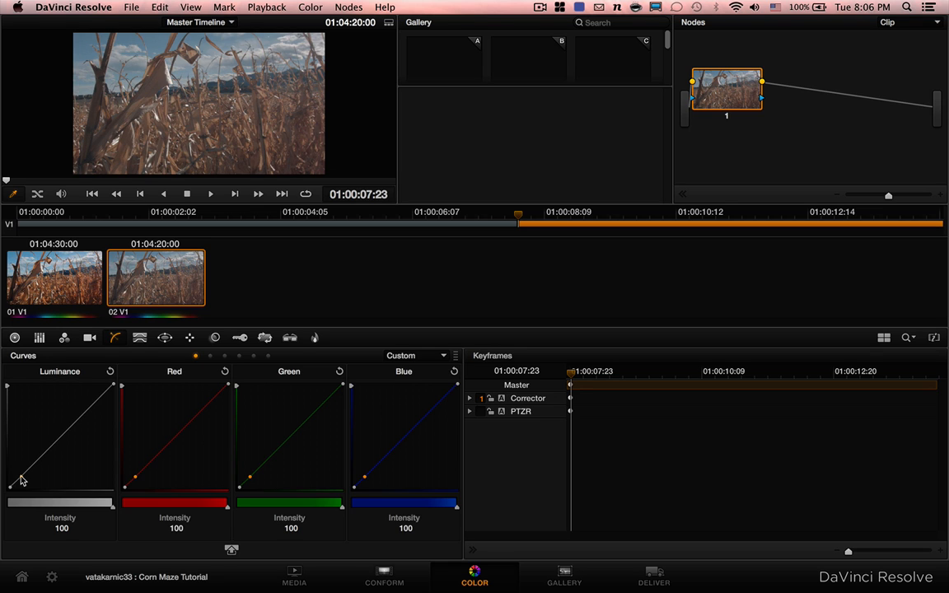
{"action": "left_click_drag", "start_coordinate": [20, 476], "coordinate": [24, 480]}
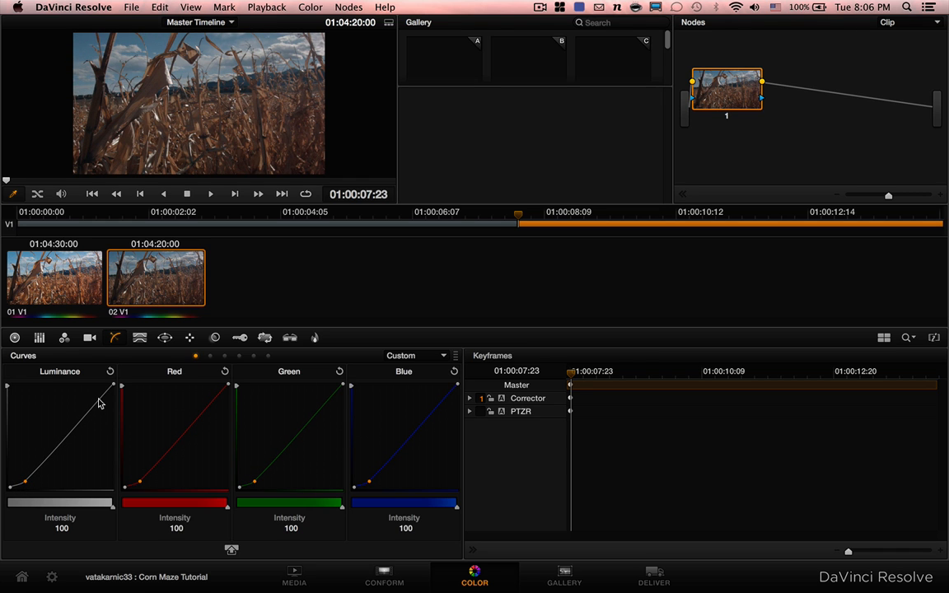
{"action": "left_click_drag", "start_coordinate": [94, 359], "coordinate": [86, 399]}
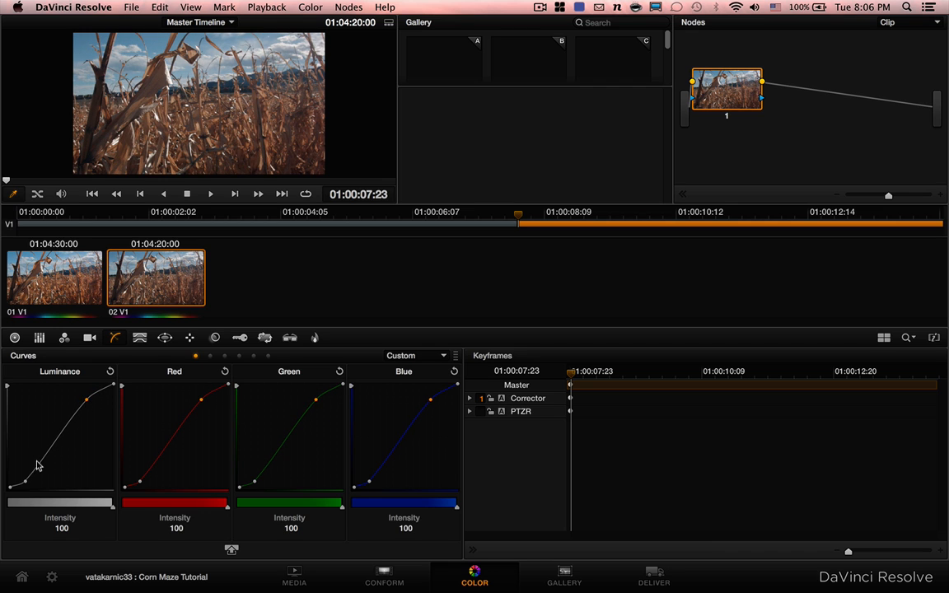
Nudge clip 02's shadow curve point and add a midtone point, adjusting it slightly downward
{"action": "left_click_drag", "start_coordinate": [27, 482], "coordinate": [26, 485]}
{"action": "left_click", "coordinate": [54, 438]}
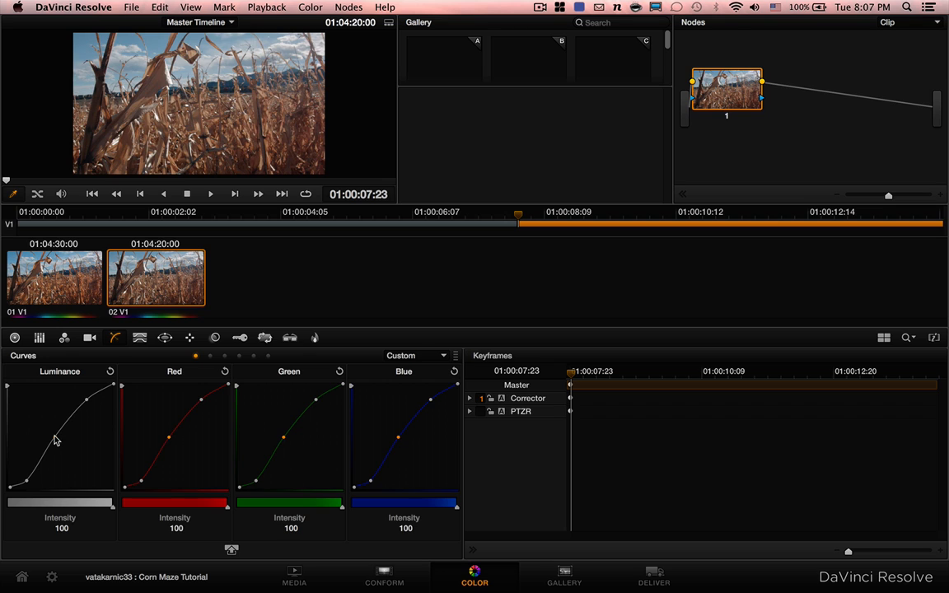
{"action": "left_click_drag", "start_coordinate": [55, 441], "coordinate": [56, 443]}
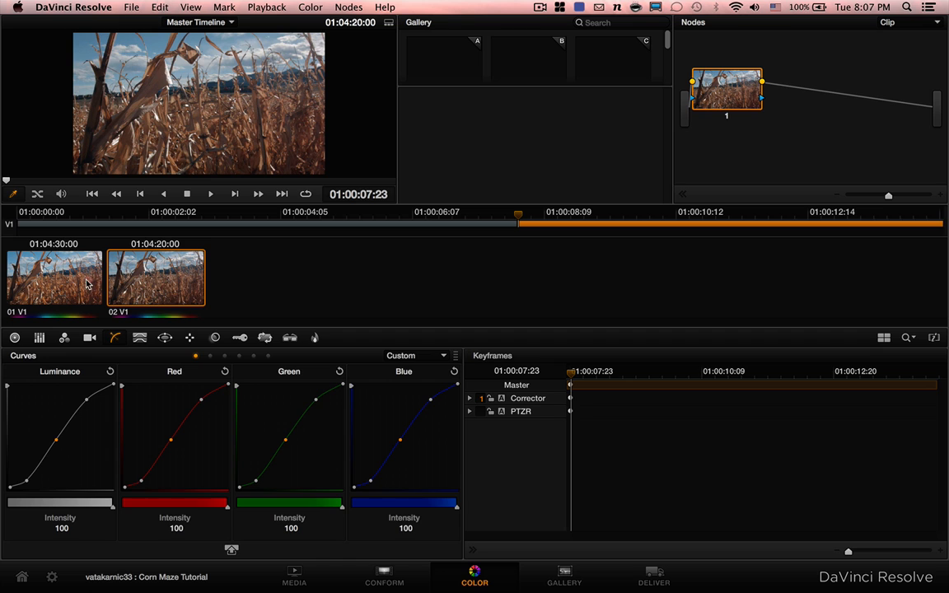
Fine-tune the shadow point on clip 02's luminance curve and compare the result with clip 01
{"action": "left_click", "coordinate": [27, 481]}
{"action": "left_click_drag", "start_coordinate": [25, 481], "coordinate": [24, 481]}
{"action": "left_click_drag", "start_coordinate": [25, 481], "coordinate": [25, 479]}
{"action": "left_click", "coordinate": [47, 283]}
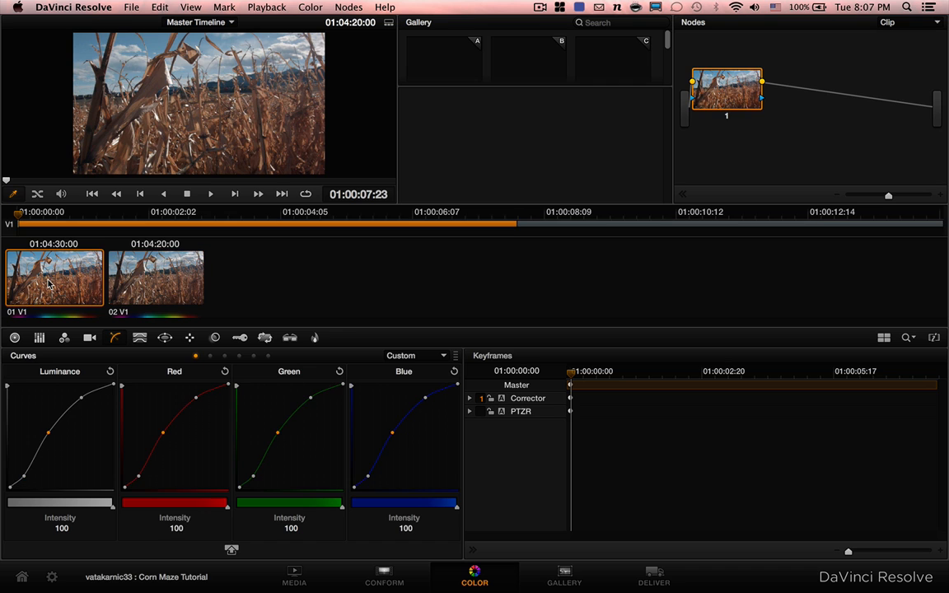
{"action": "left_click", "coordinate": [142, 282]}
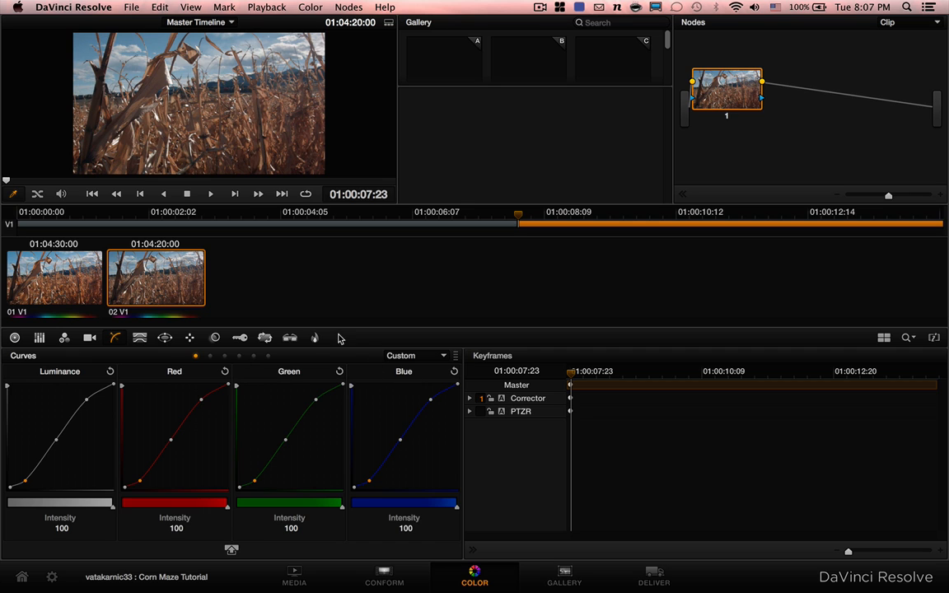
On clip 02's Lum Vs Sat curve, raise the highlight end to saturation 1.93 and add a point at input lum 0.39, saturation 1.22
{"action": "left_click", "coordinate": [401, 357]}
{"action": "left_click", "coordinate": [407, 417]}
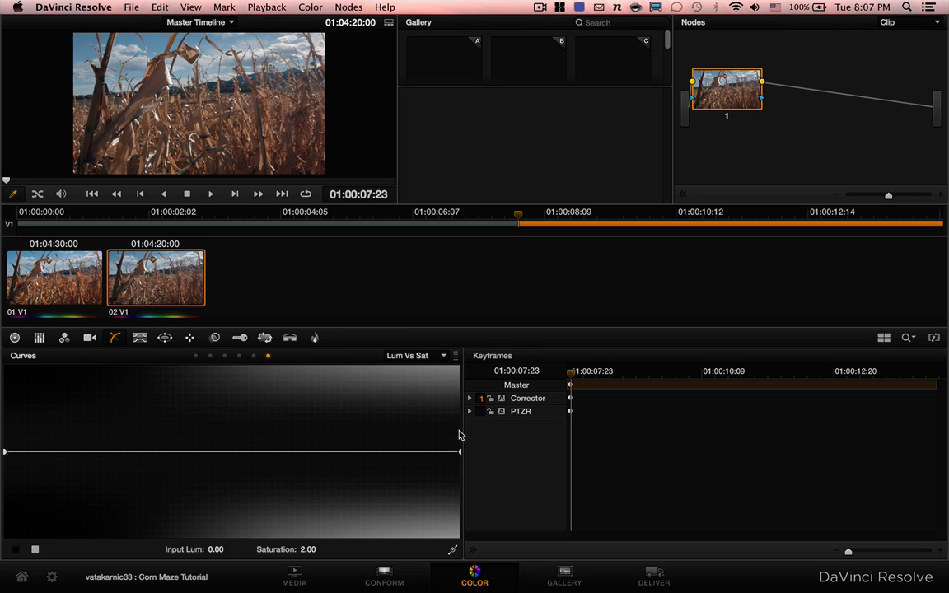
{"action": "left_click_drag", "start_coordinate": [458, 454], "coordinate": [460, 372]}
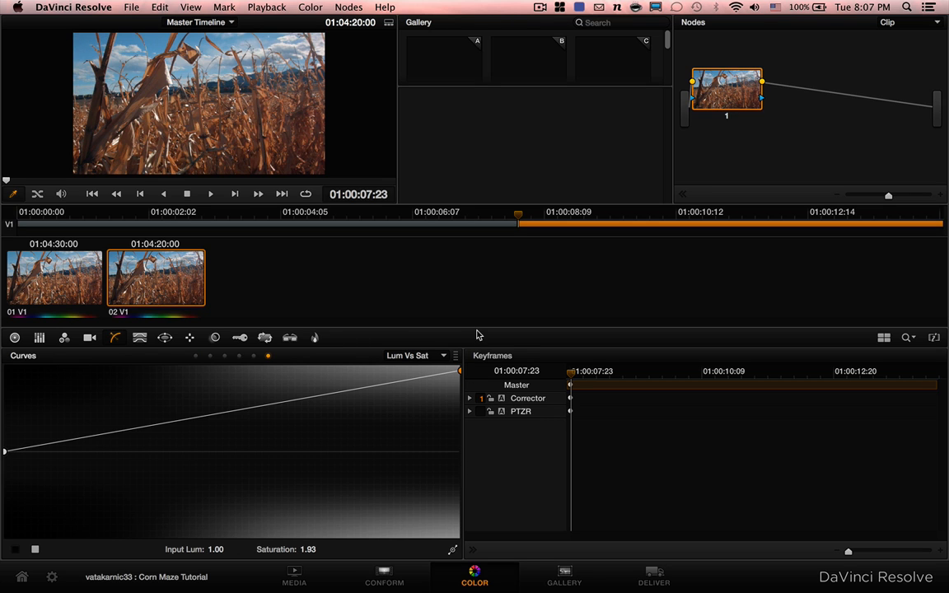
{"action": "left_click_drag", "start_coordinate": [182, 421], "coordinate": [182, 435]}
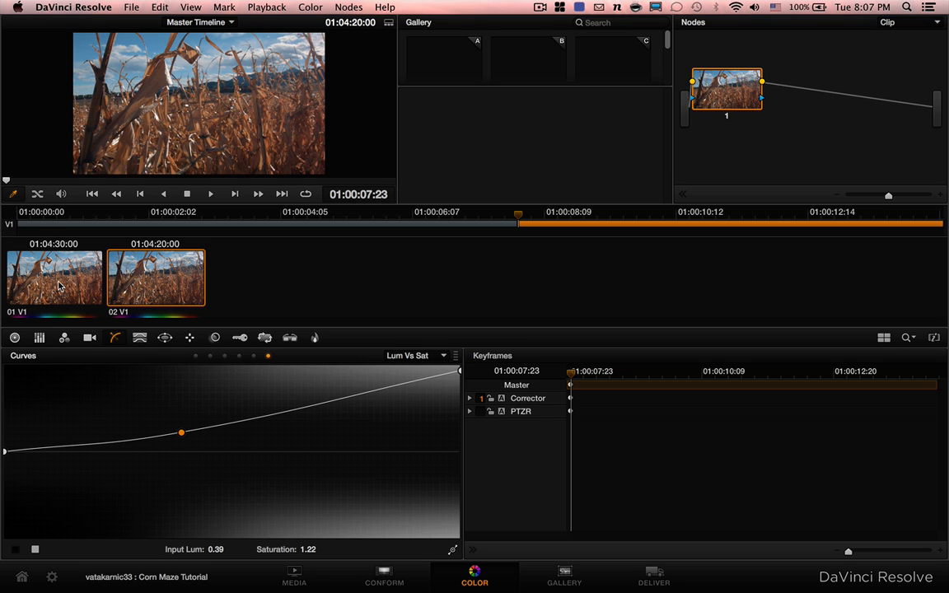
Raise clip 02's Lum Vs Sat midpoint to saturation 1.26 and check the result against clip 01
{"action": "left_click_drag", "start_coordinate": [181, 433], "coordinate": [182, 429]}
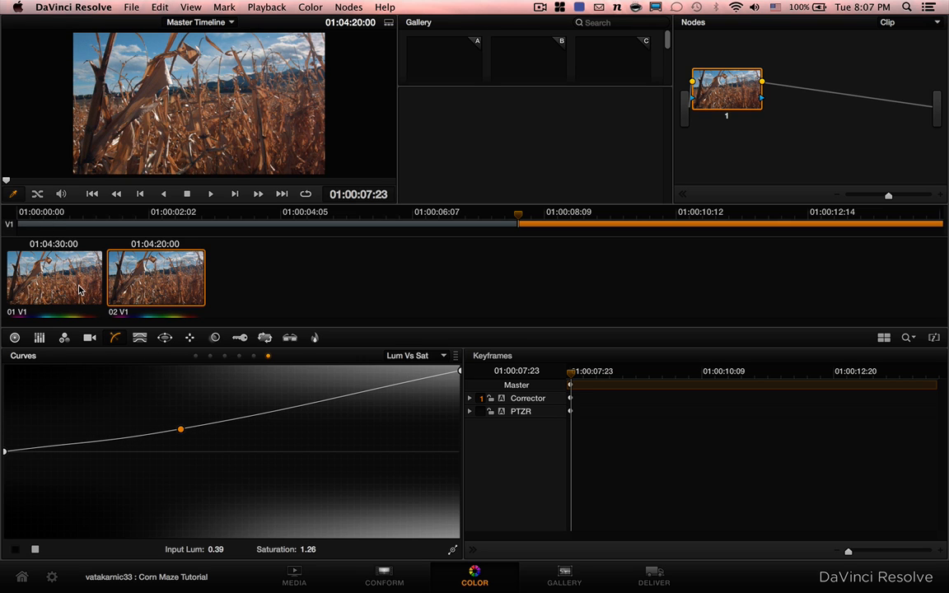
{"action": "left_click", "coordinate": [80, 289]}
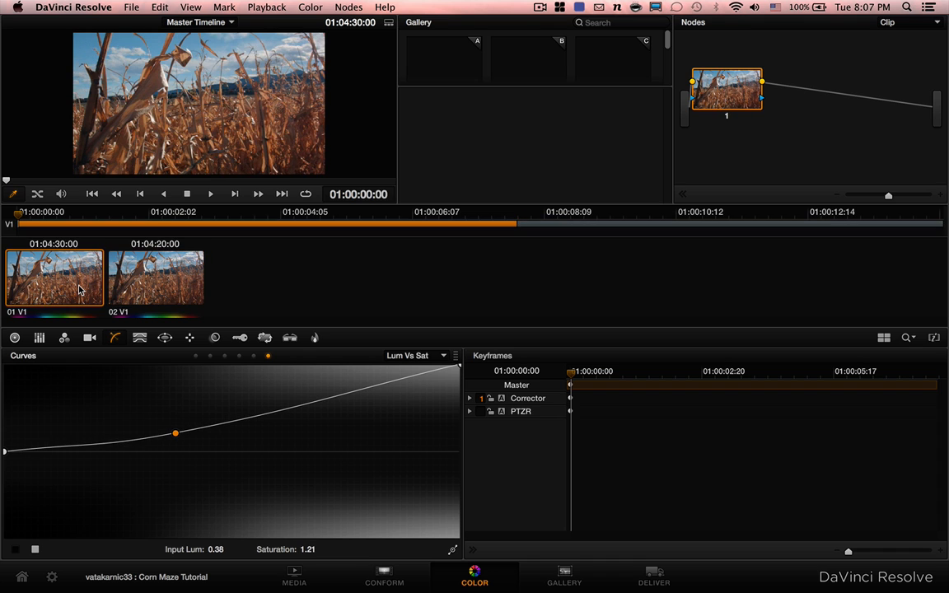
{"action": "left_click", "coordinate": [147, 288]}
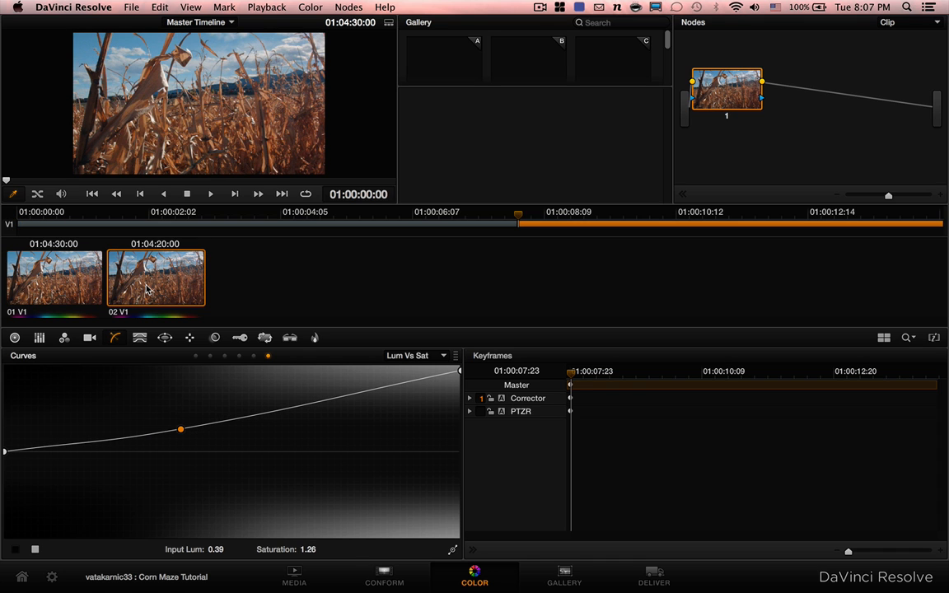
Compare the graded clips 01 and 02 by switching repeatedly between them, examining their exposure, contrast and colour
{"action": "left_click", "coordinate": [79, 279]}
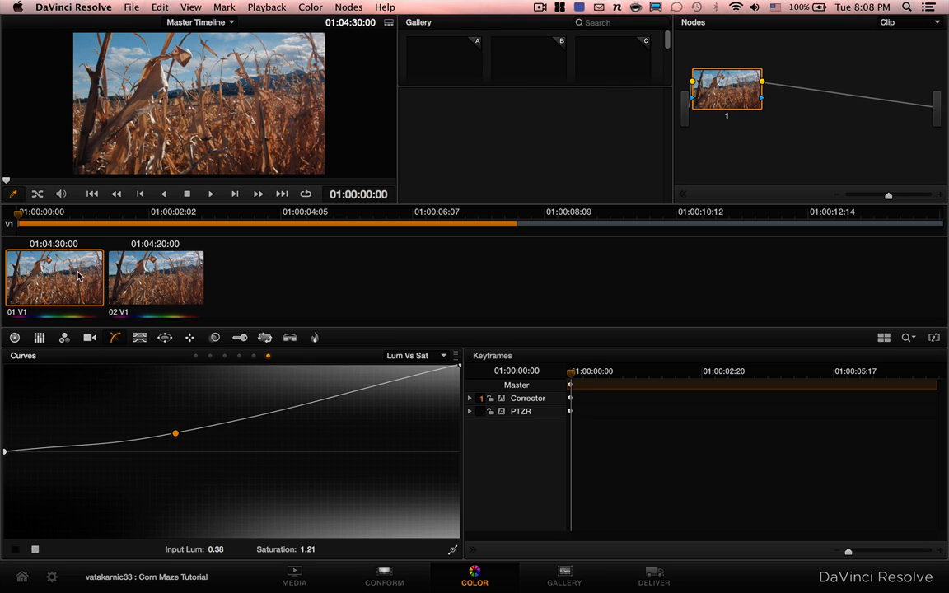
{"action": "left_click", "coordinate": [132, 277]}
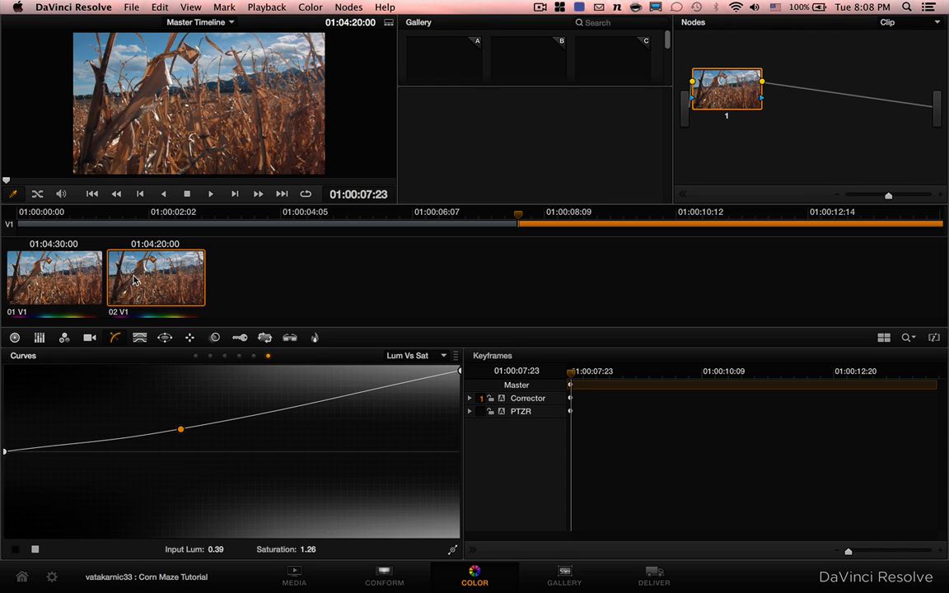
{"action": "left_click", "coordinate": [55, 256]}
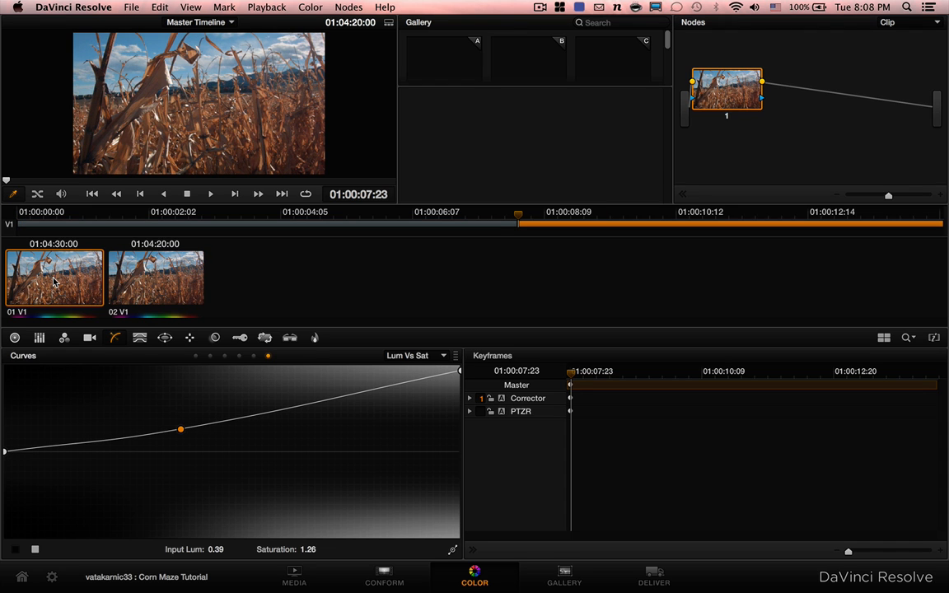
{"action": "left_click", "coordinate": [153, 284]}
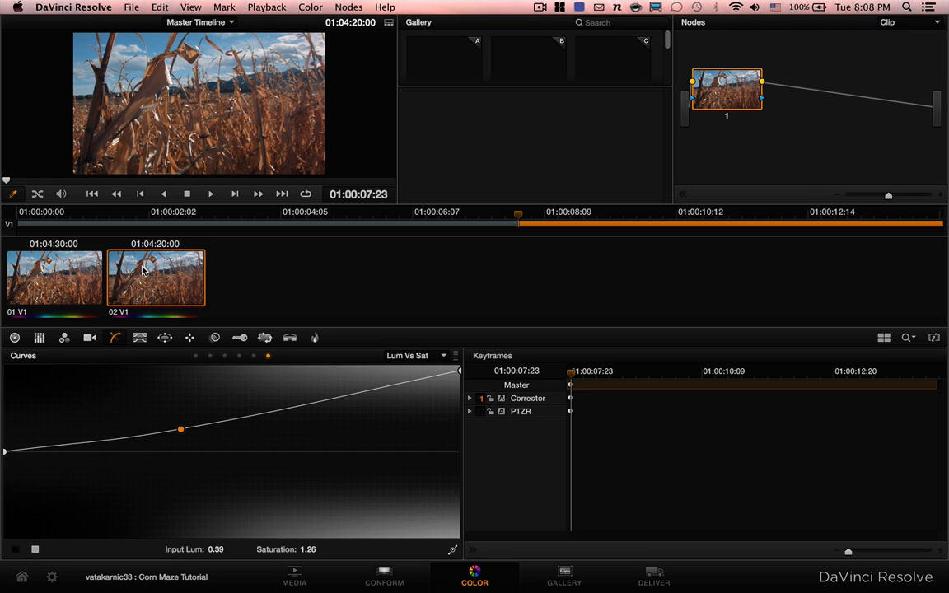
{"action": "left_click", "coordinate": [85, 275]}
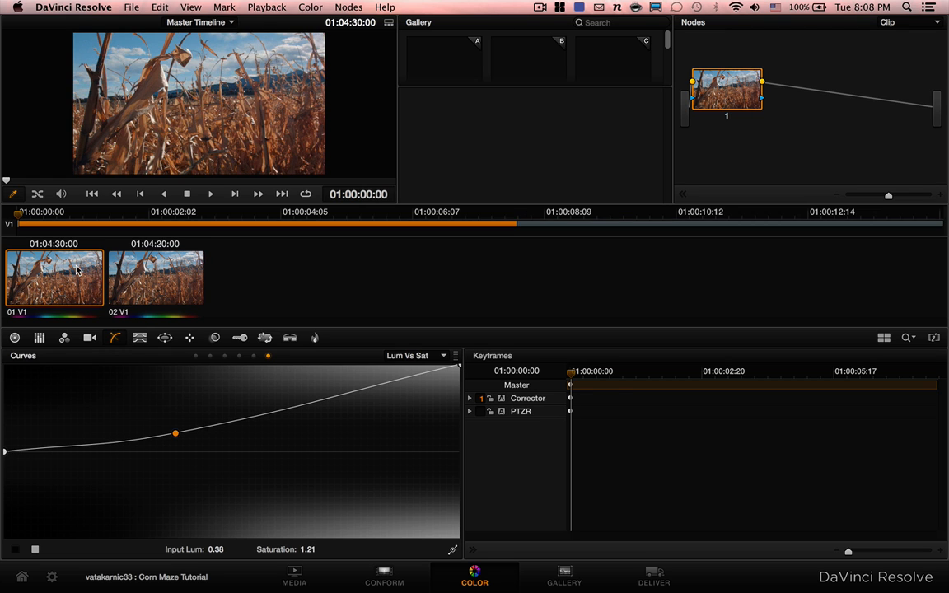
{"action": "left_click", "coordinate": [157, 269]}
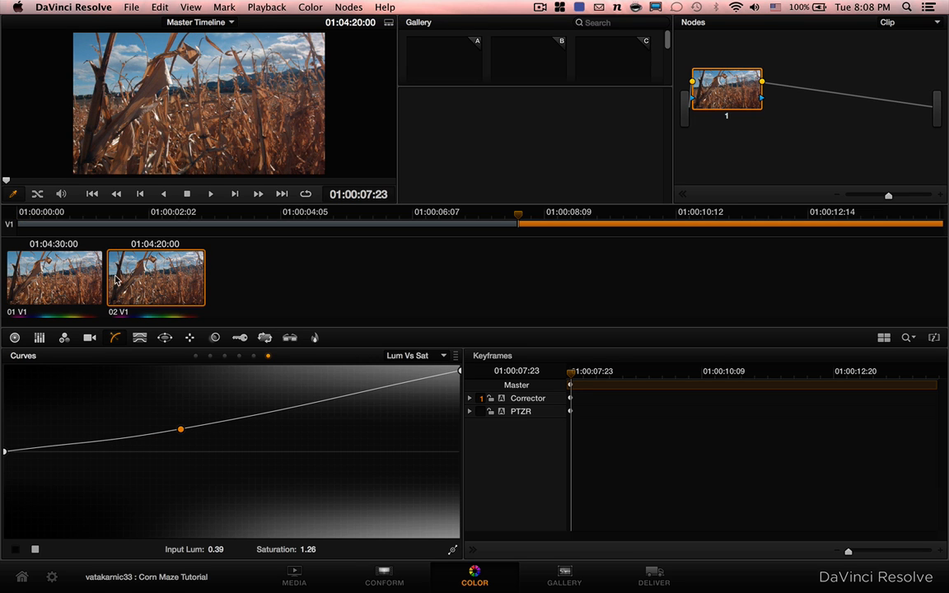
{"action": "left_click", "coordinate": [83, 280]}
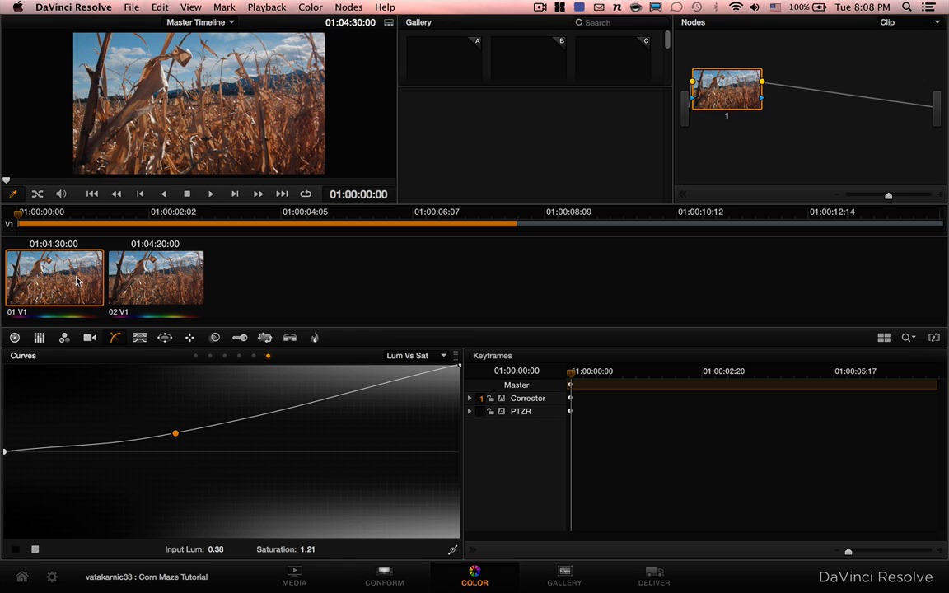
{"action": "left_click", "coordinate": [164, 280]}
{"action": "left_click", "coordinate": [164, 274]}
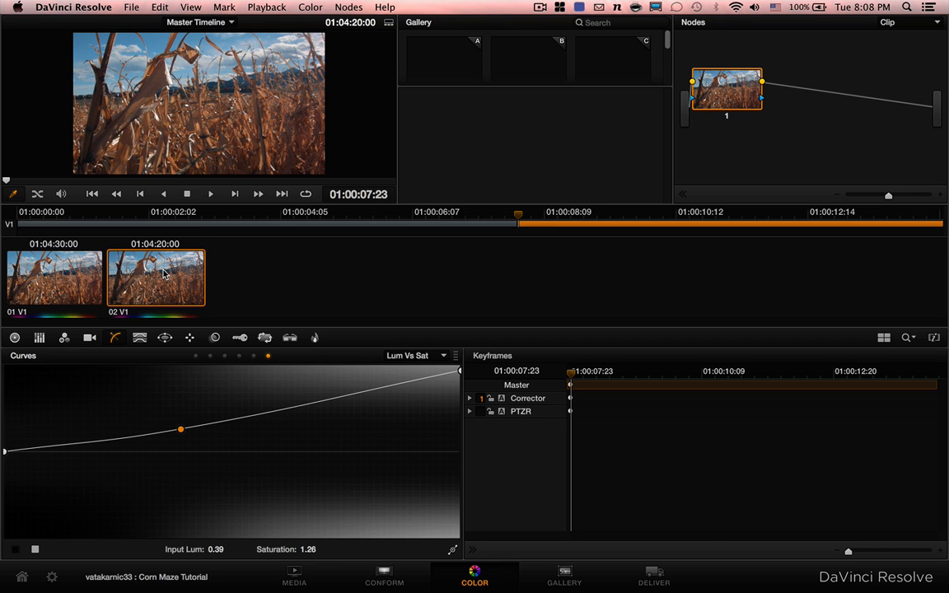
{"action": "left_click", "coordinate": [80, 277]}
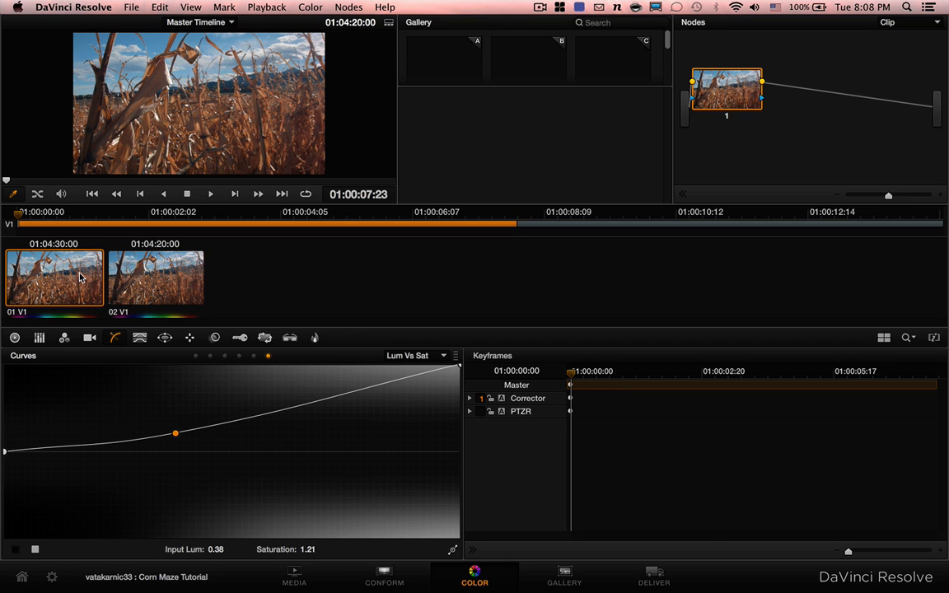
{"action": "left_click", "coordinate": [153, 286]}
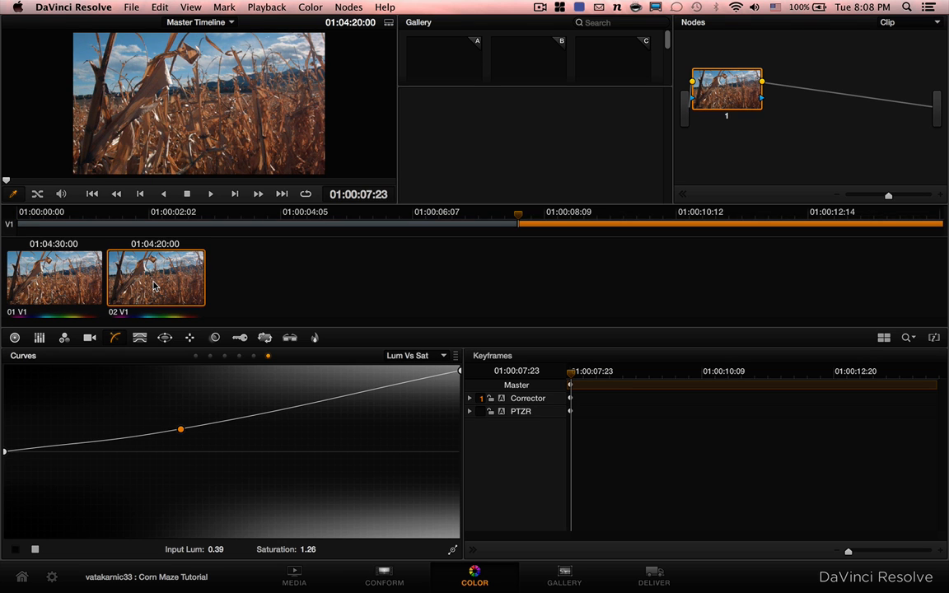
{"action": "left_click", "coordinate": [73, 285]}
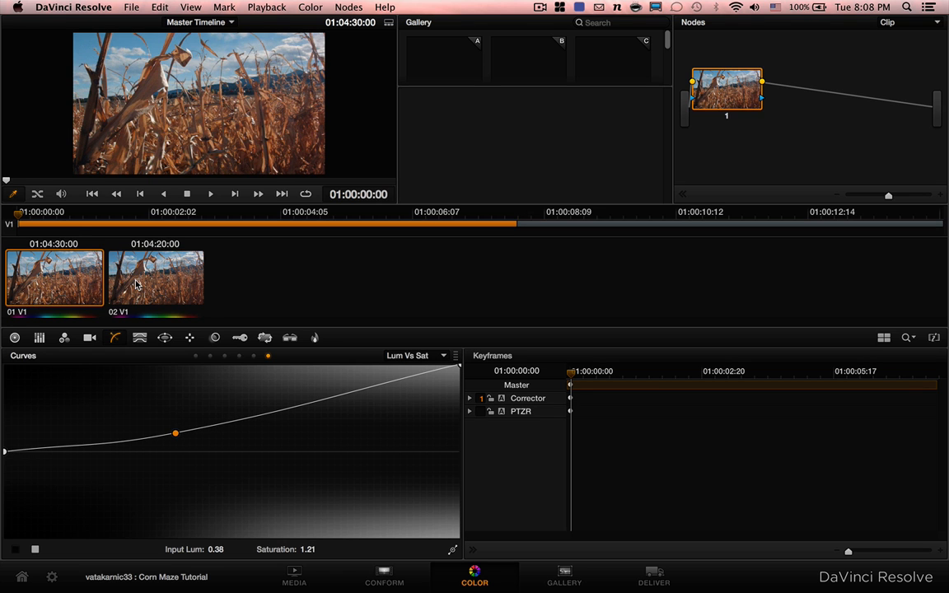
{"action": "left_click", "coordinate": [125, 257]}
{"action": "left_click", "coordinate": [57, 266]}
{"action": "left_click", "coordinate": [126, 284]}
{"action": "left_click", "coordinate": [60, 278]}
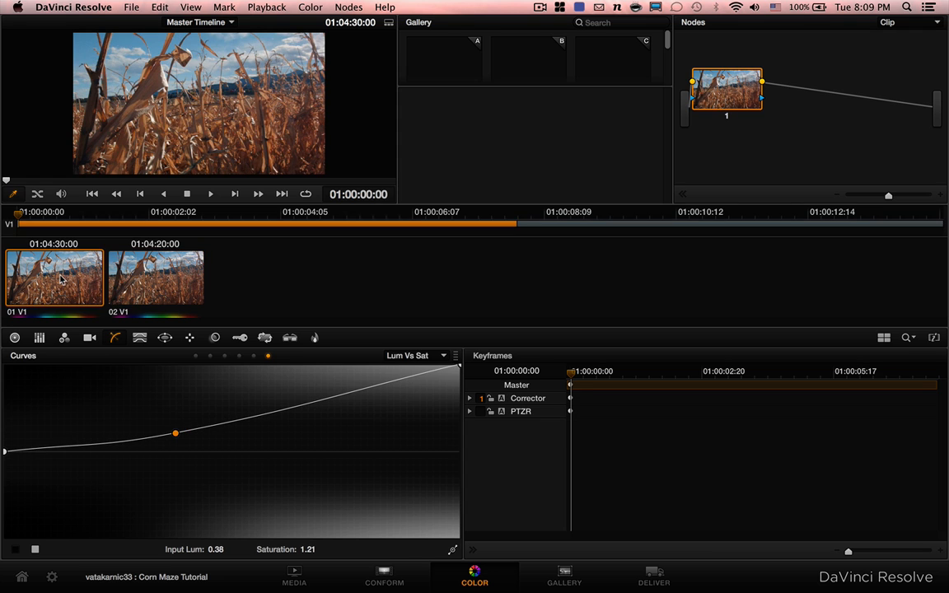
{"action": "left_click", "coordinate": [126, 256]}
{"action": "left_click", "coordinate": [76, 283]}
{"action": "left_click", "coordinate": [138, 286]}
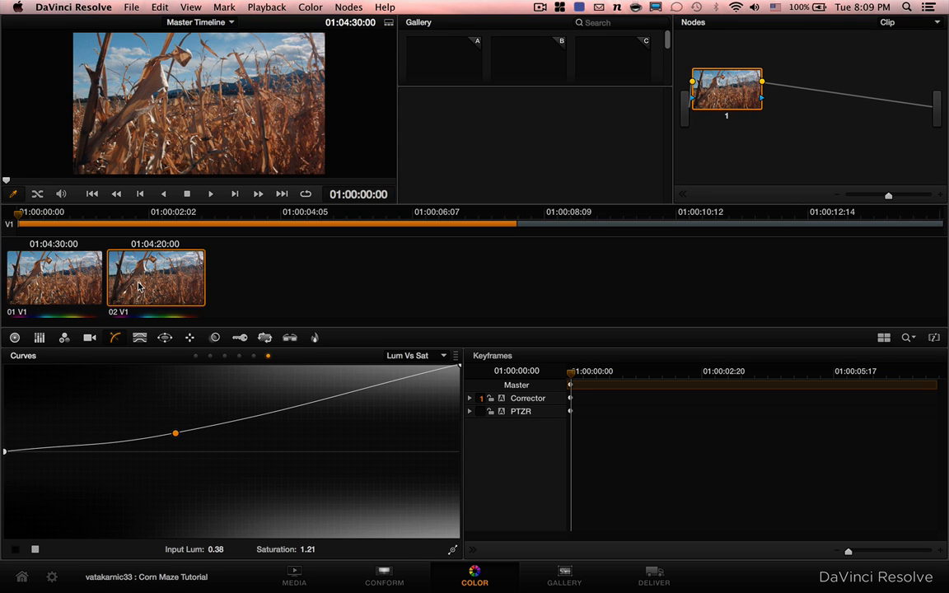
{"action": "left_click", "coordinate": [78, 278]}
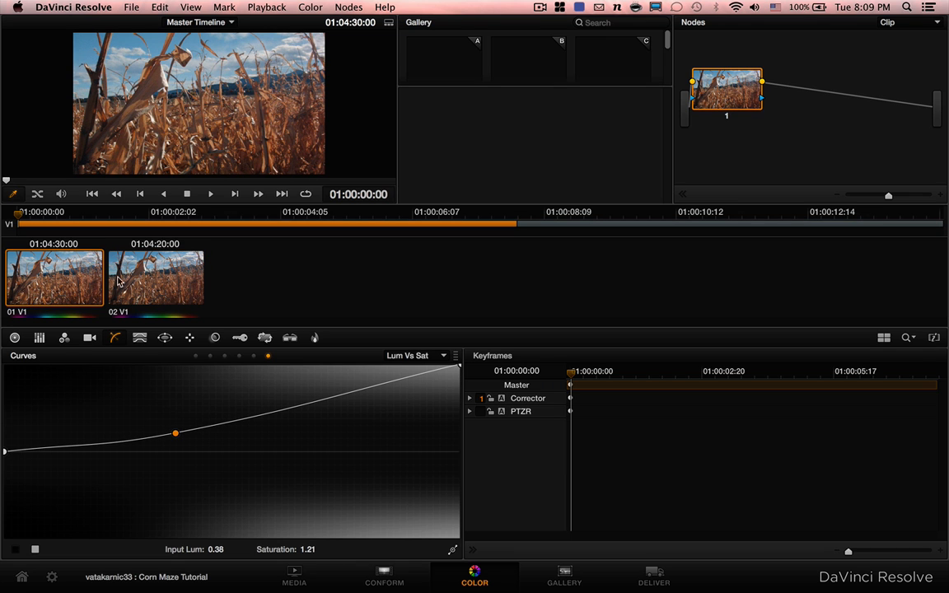
{"action": "left_click", "coordinate": [147, 288]}
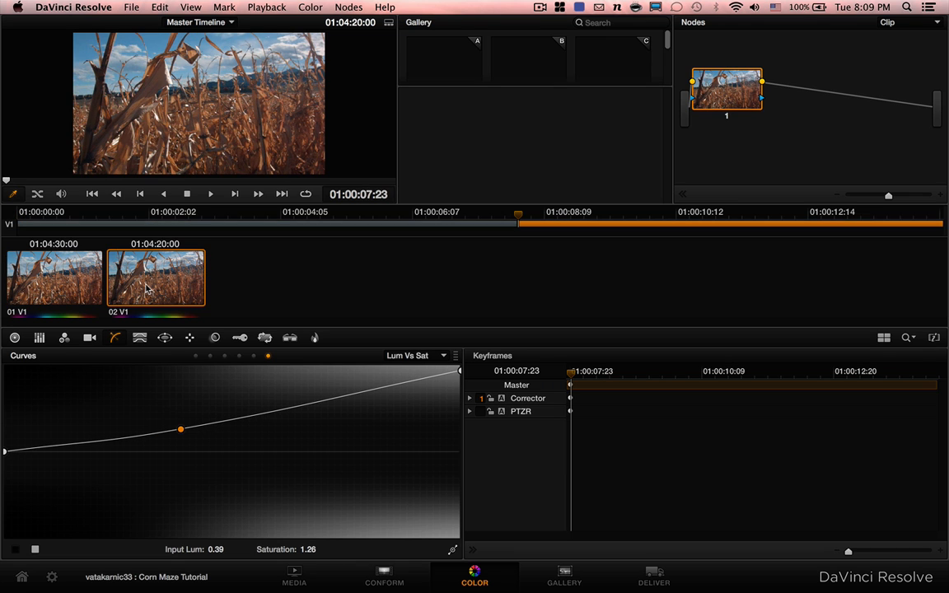
{"action": "left_click", "coordinate": [74, 284]}
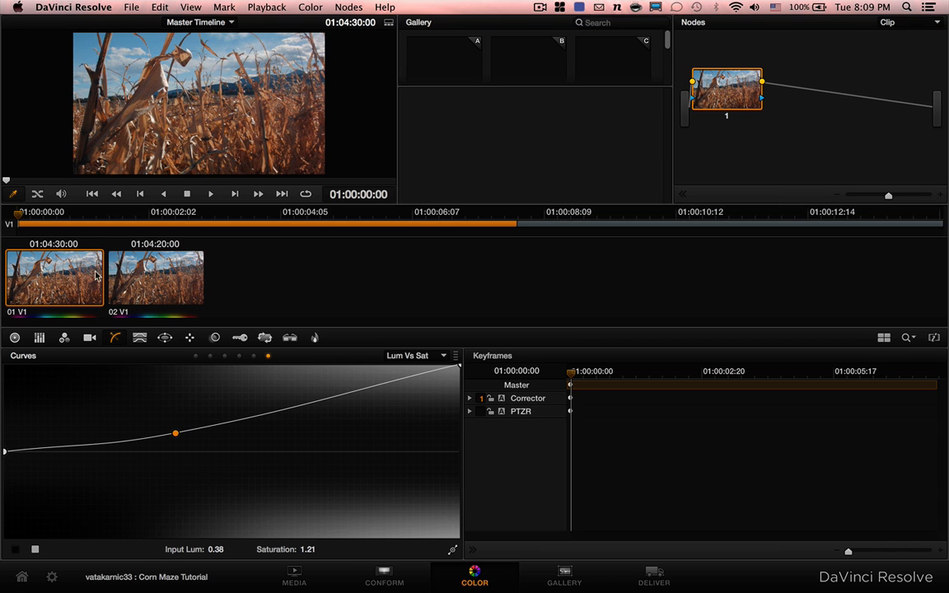
{"action": "left_click", "coordinate": [138, 281]}
{"action": "left_click", "coordinate": [80, 283]}
{"action": "left_click", "coordinate": [142, 257]}
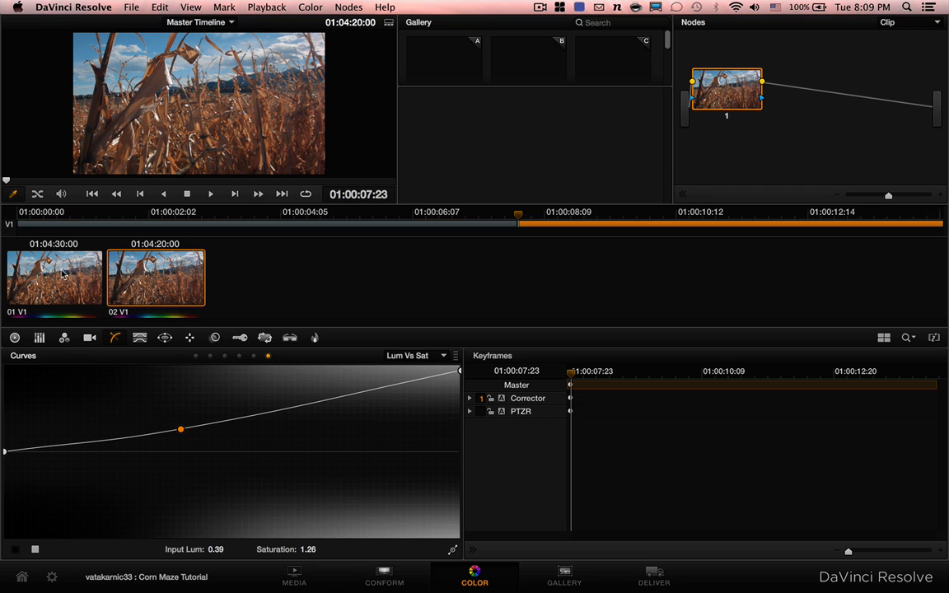
Go to the delivery settings and set the timeline to render as individual source clips
{"action": "left_click", "coordinate": [651, 579]}
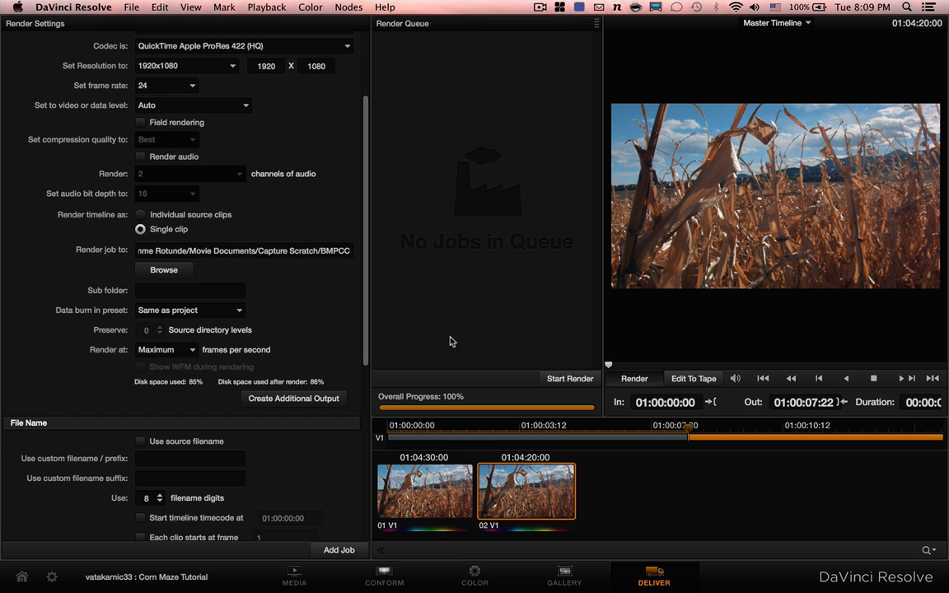
{"action": "left_click", "coordinate": [140, 214]}
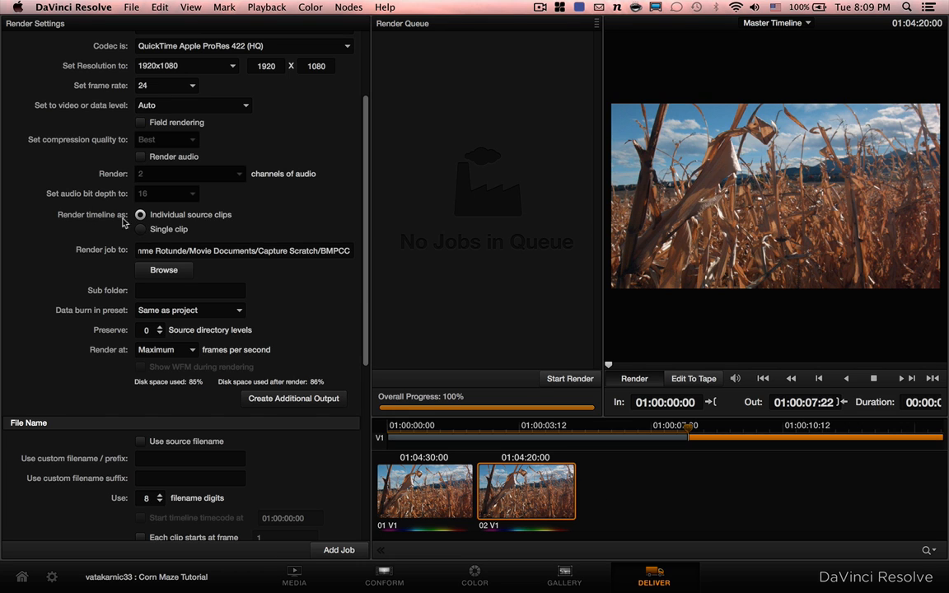
{"action": "scroll", "coordinate": [360, 119], "scroll_direction": "up", "scroll_amount": 5}
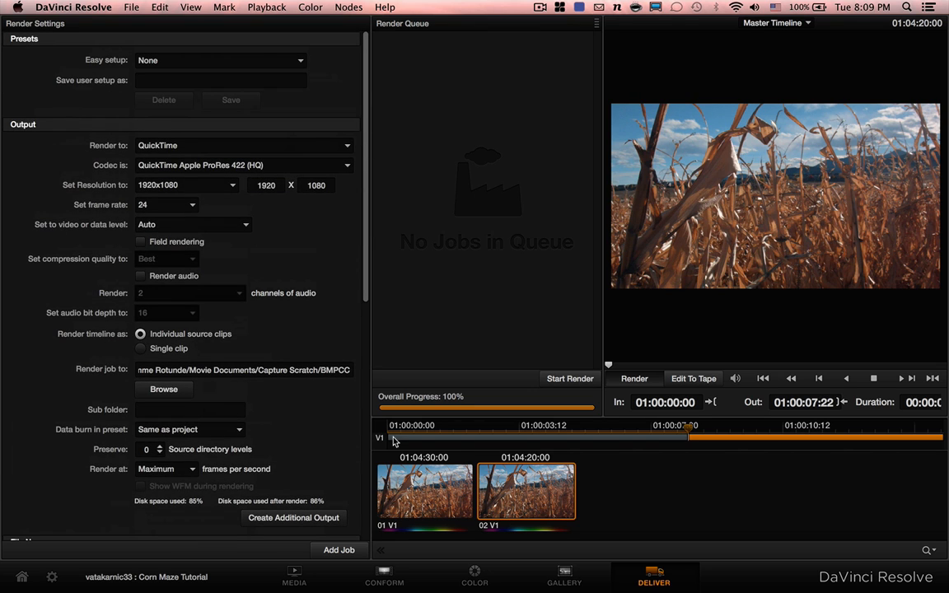
{"action": "right_click", "coordinate": [425, 478]}
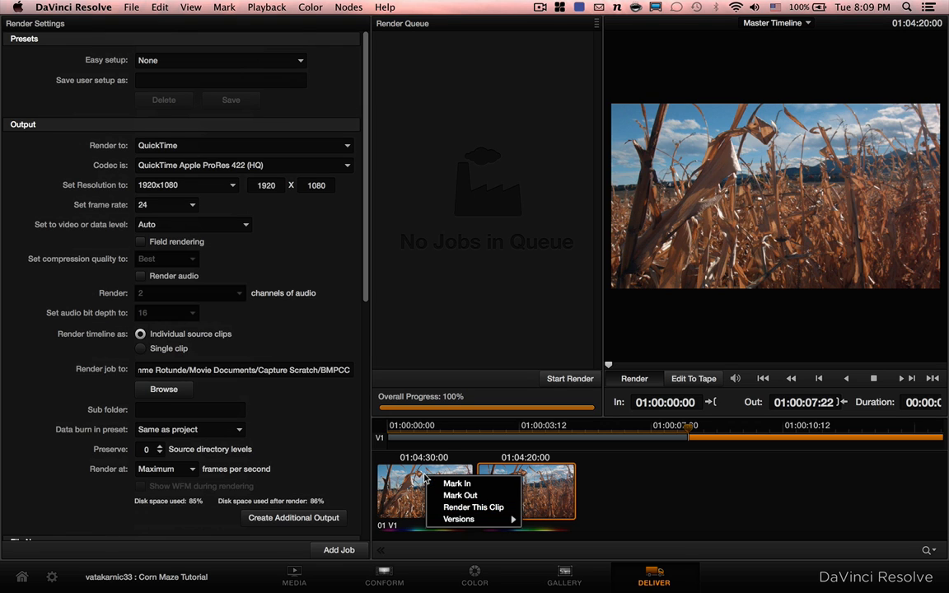
{"action": "left_click", "coordinate": [676, 502]}
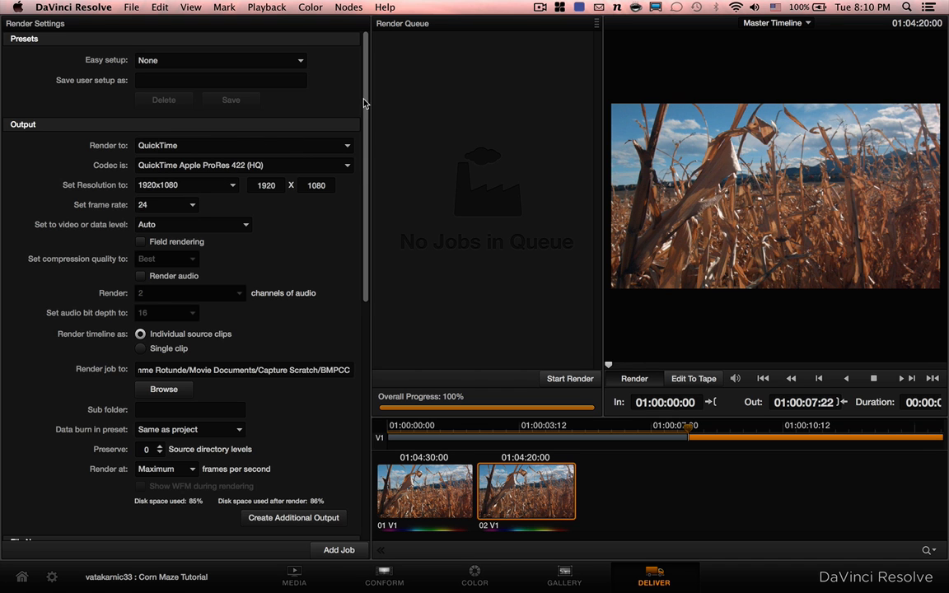
Set the render frame rate to 23.976
{"action": "scroll", "coordinate": [365, 116], "scroll_direction": "down", "scroll_amount": 1}
{"action": "left_click_drag", "start_coordinate": [365, 116], "coordinate": [353, 5]}
{"action": "left_click", "coordinate": [168, 204]}
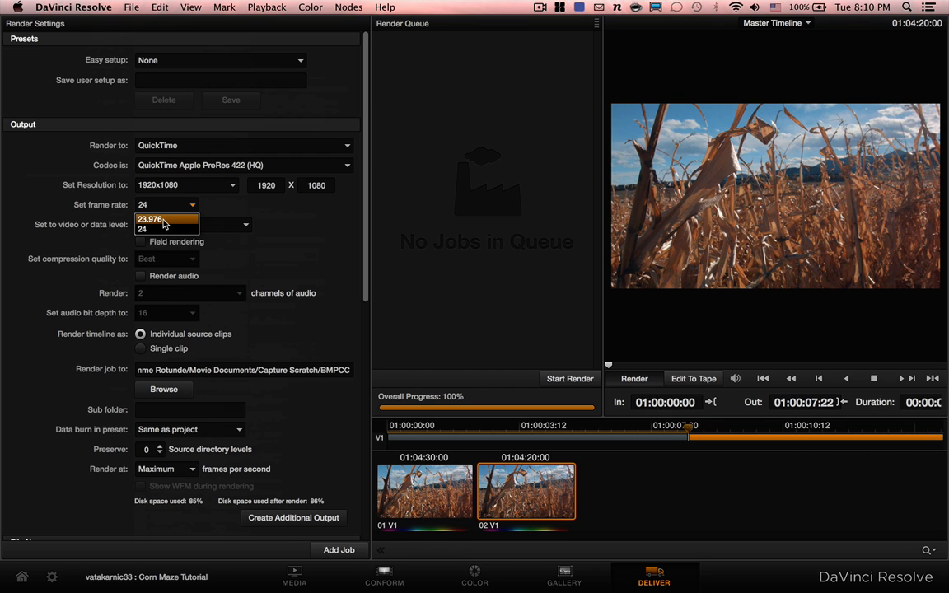
{"action": "left_click", "coordinate": [164, 220]}
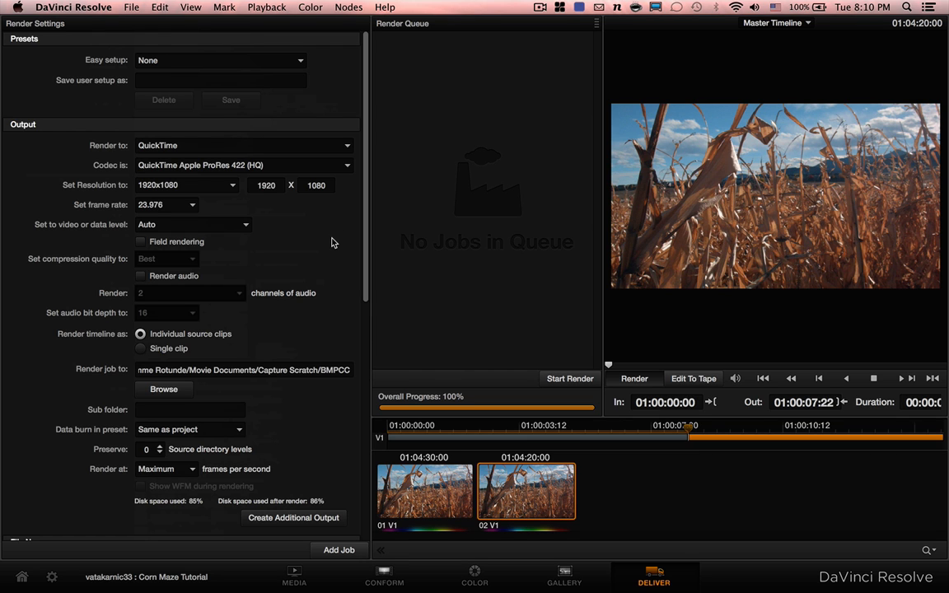
Review the remaining render settings, including the video or data level, file name and output options
{"action": "scroll", "coordinate": [332, 242], "scroll_direction": "down", "scroll_amount": 3}
{"action": "scroll", "coordinate": [289, 263], "scroll_direction": "up", "scroll_amount": 3}
{"action": "scroll", "coordinate": [220, 198], "scroll_direction": "down", "scroll_amount": 2}
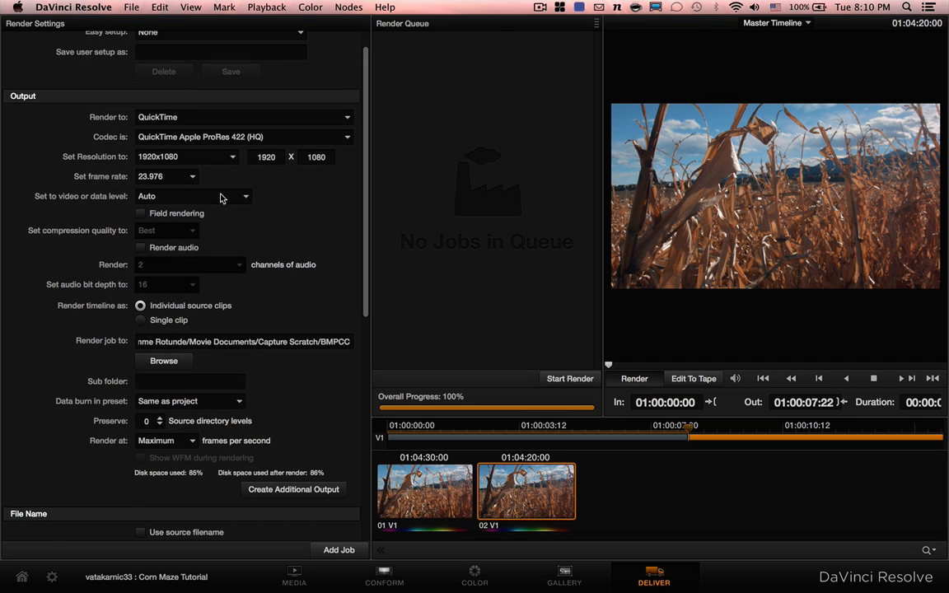
{"action": "left_click", "coordinate": [221, 198]}
{"action": "left_click", "coordinate": [284, 199]}
{"action": "scroll", "coordinate": [320, 202], "scroll_direction": "down", "scroll_amount": 15}
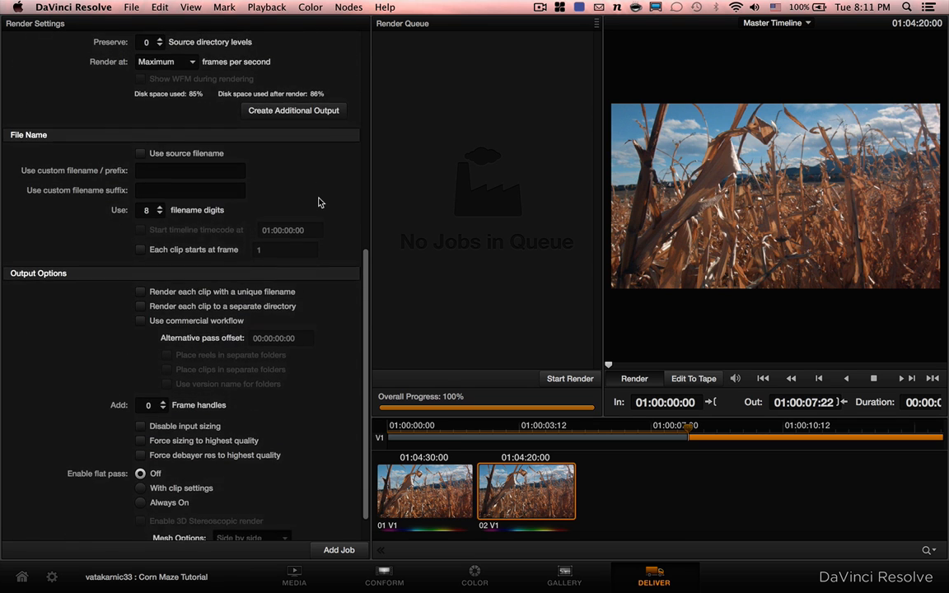
{"action": "scroll", "coordinate": [320, 202], "scroll_direction": "up", "scroll_amount": 8}
{"action": "scroll", "coordinate": [320, 202], "scroll_direction": "up", "scroll_amount": 4}
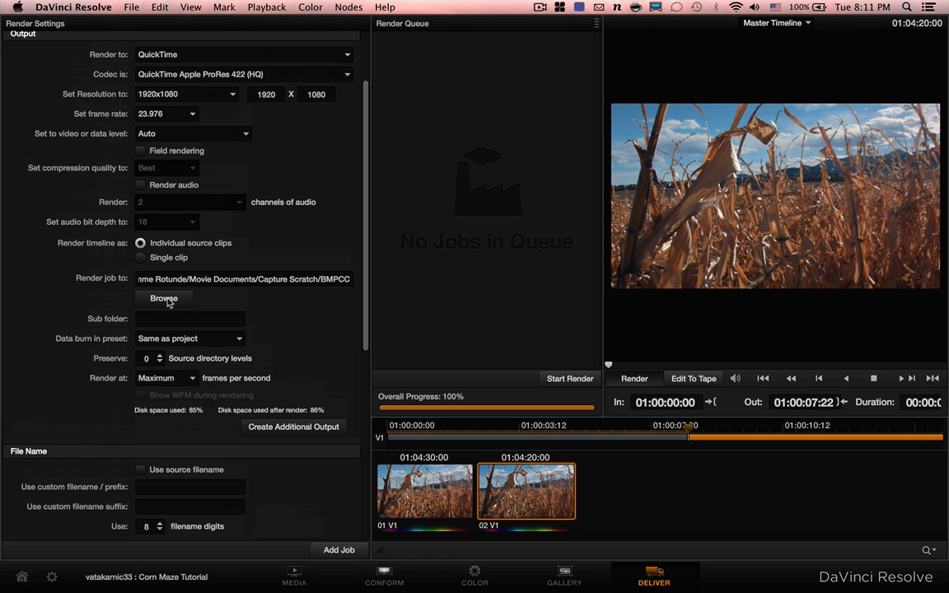
{"action": "scroll", "coordinate": [152, 274], "scroll_direction": "up", "scroll_amount": 3}
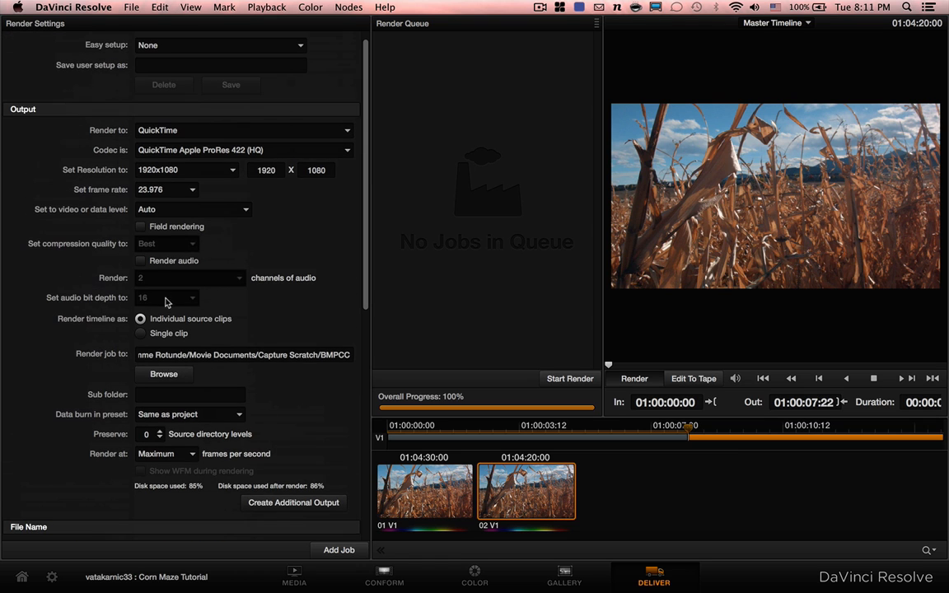
Choose the BMPCC folder inside Capture Scratch as the destination for the render job
{"action": "left_click", "coordinate": [156, 375]}
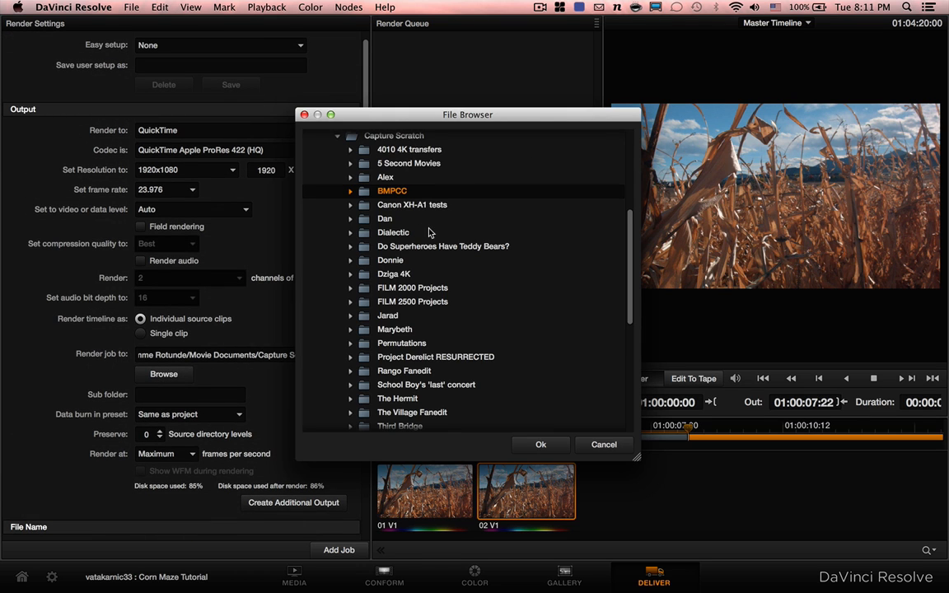
{"action": "scroll", "coordinate": [428, 233], "scroll_direction": "up", "scroll_amount": 5}
{"action": "scroll", "coordinate": [428, 234], "scroll_direction": "down", "scroll_amount": 2}
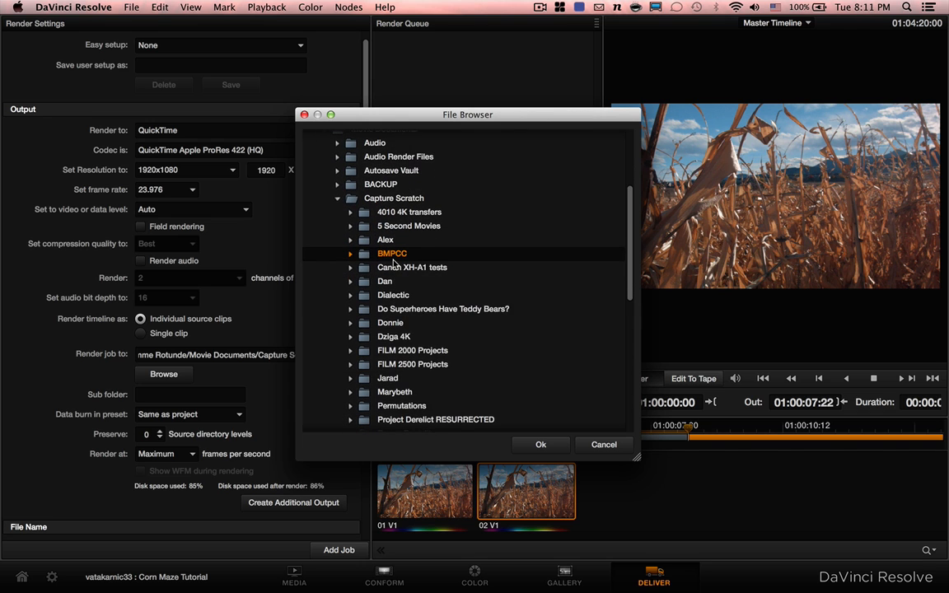
{"action": "left_click", "coordinate": [540, 446]}
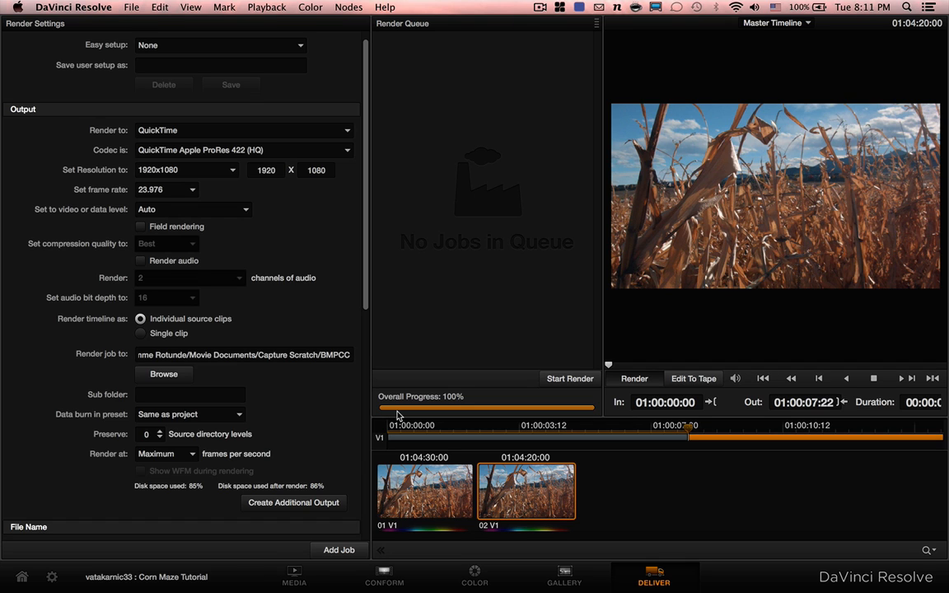
Add the render job to the queue, accepting that existing clips in the BMPCC folder may be overwritten
{"action": "left_click", "coordinate": [329, 550]}
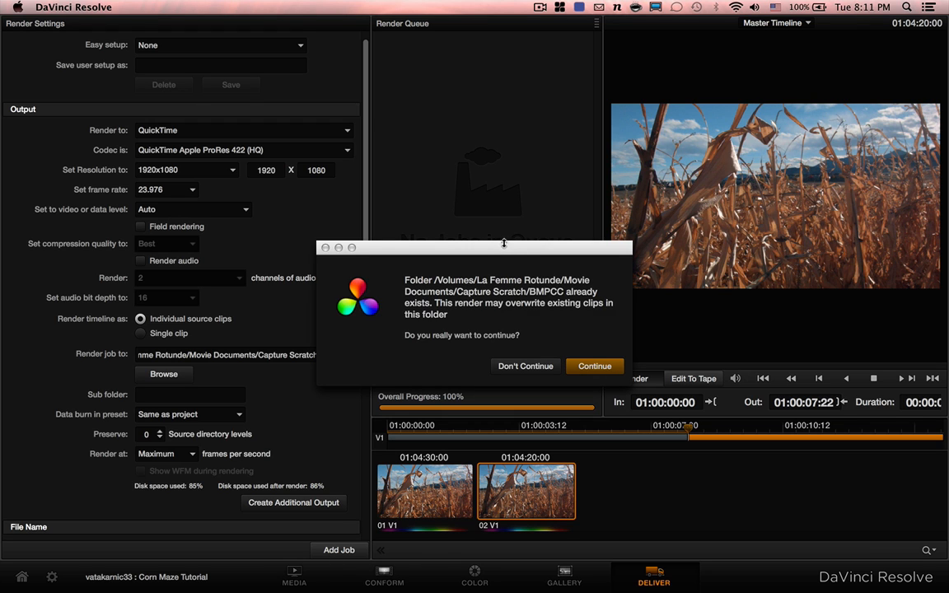
{"action": "left_click_drag", "start_coordinate": [455, 246], "coordinate": [496, 184]}
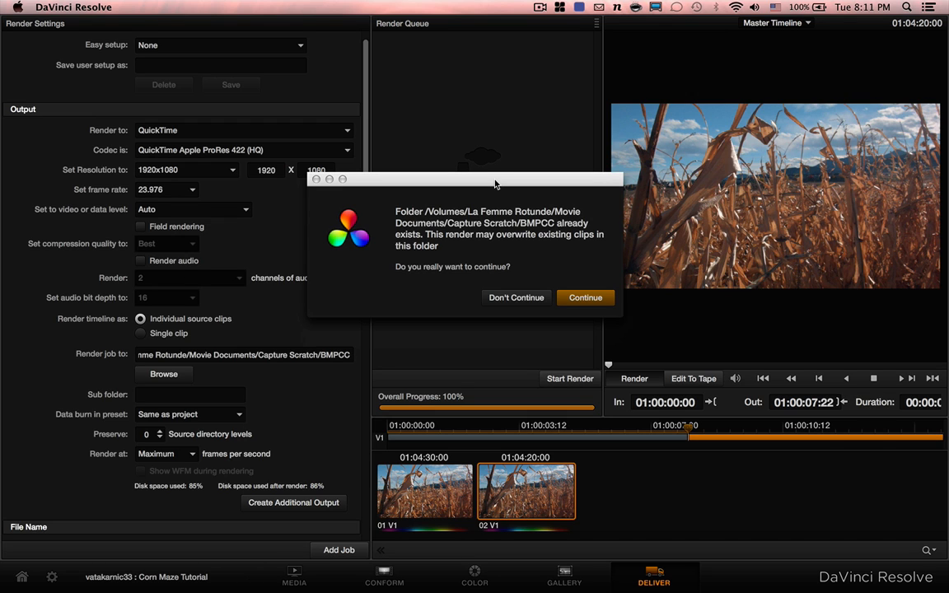
{"action": "left_click", "coordinate": [576, 298]}
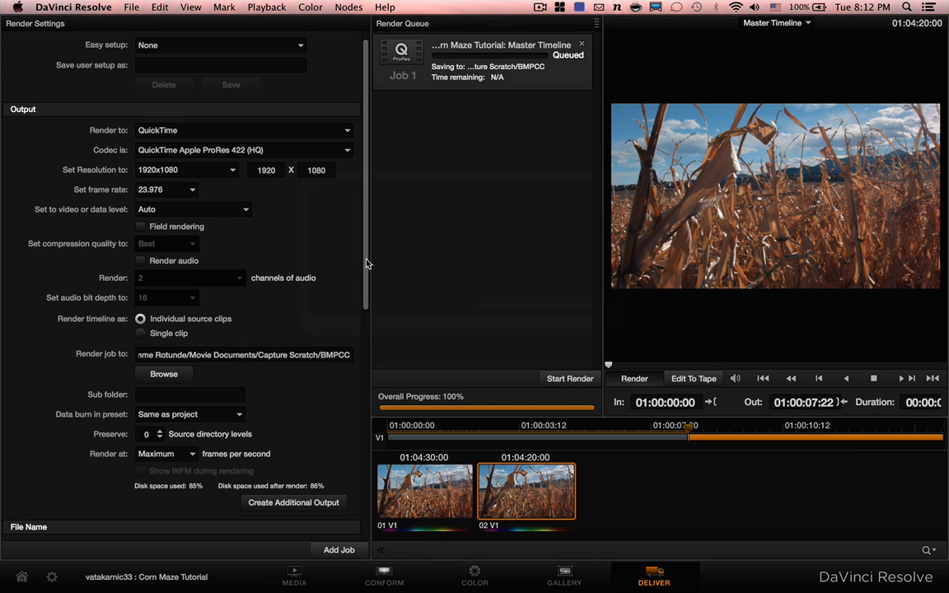
{"action": "mouse_move", "coordinate": [367, 264]}
{"action": "left_mouse_down"}
{"action": "mouse_move", "coordinate": [368, 220]}
{"action": "mouse_move", "coordinate": [368, 290]}
{"action": "mouse_move", "coordinate": [368, 247]}
{"action": "left_mouse_up"}
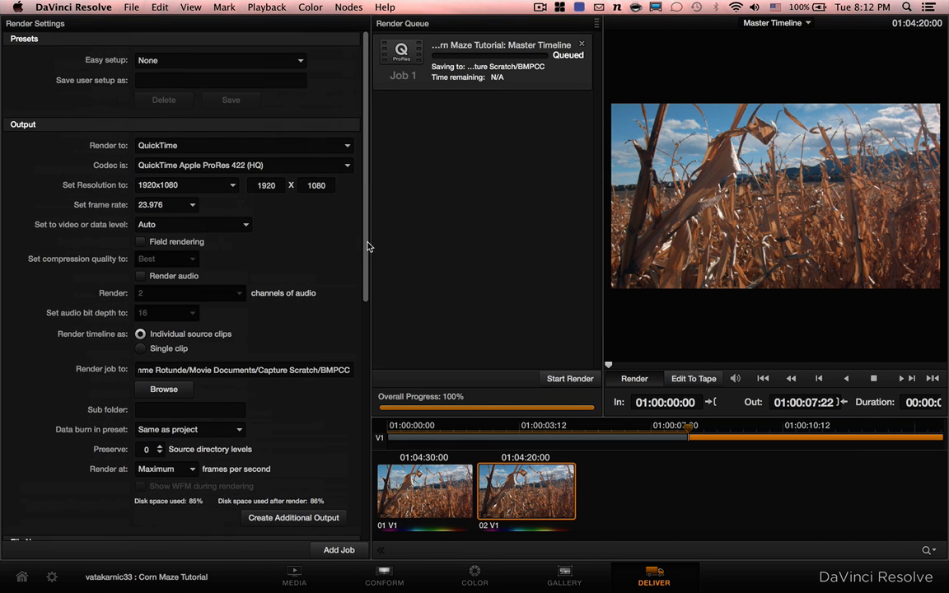
{"action": "left_click", "coordinate": [162, 389]}
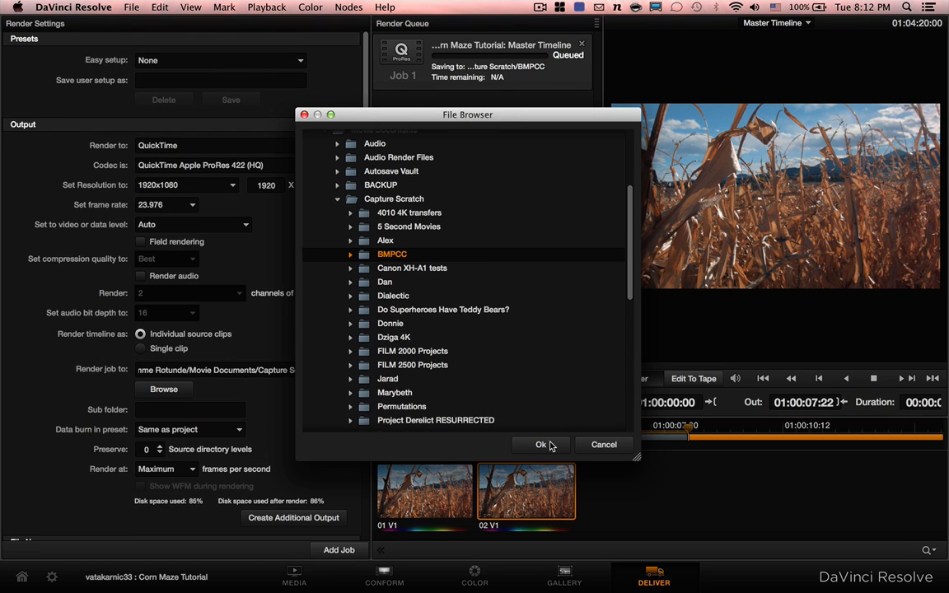
{"action": "left_click", "coordinate": [612, 445]}
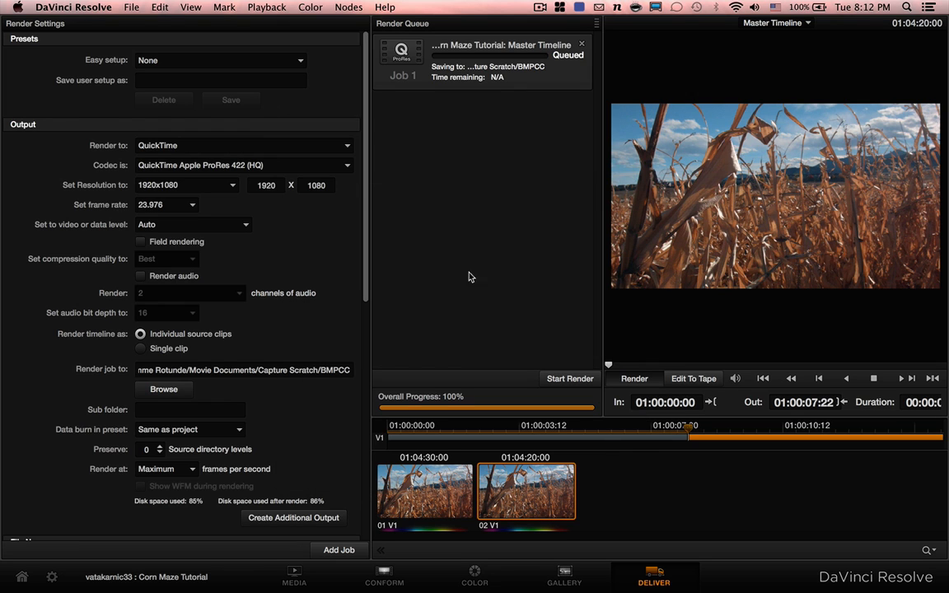
{"action": "left_click", "coordinate": [131, 7]}
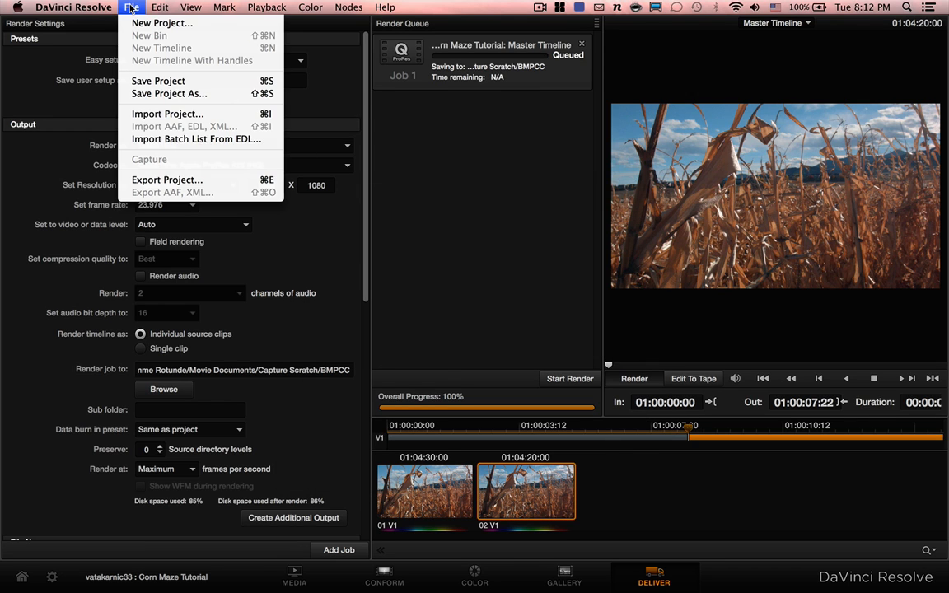
{"action": "left_click", "coordinate": [178, 5]}
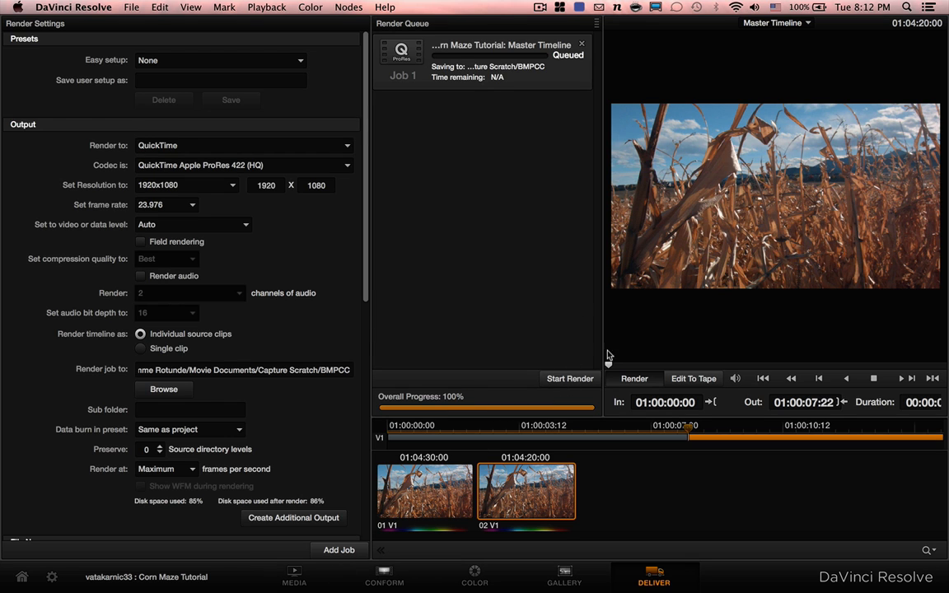
Render the queued job and preview the output file 00092880.mov from the BMPCC folder in Finder
{"action": "left_click", "coordinate": [590, 382]}
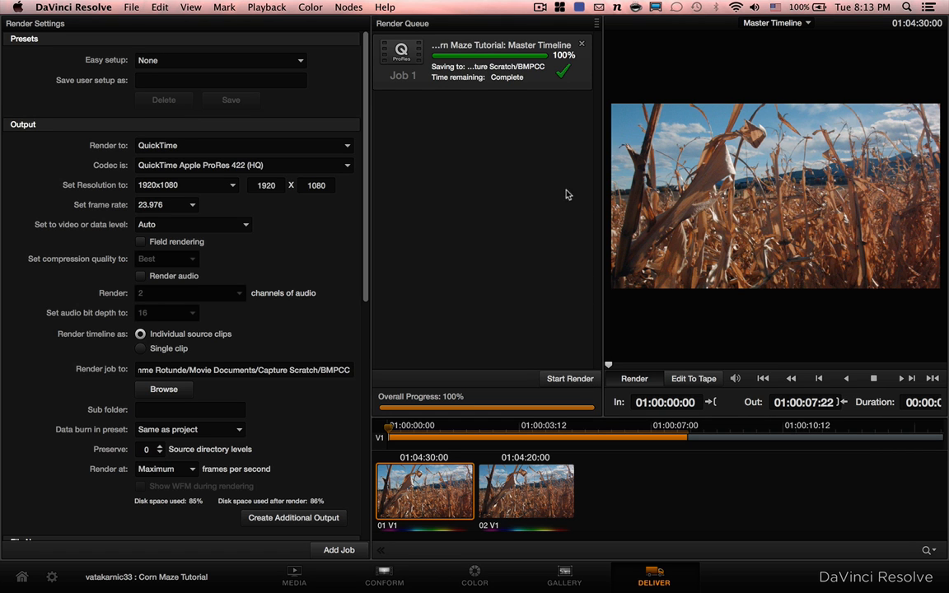
{"action": "key", "text": "super+Tab"}
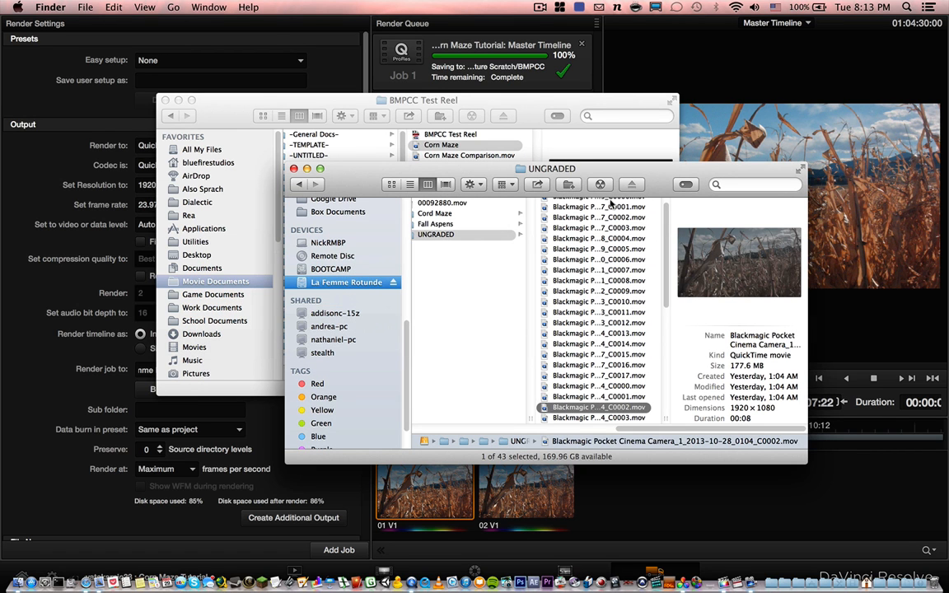
{"action": "left_click_drag", "start_coordinate": [599, 177], "coordinate": [551, 175]}
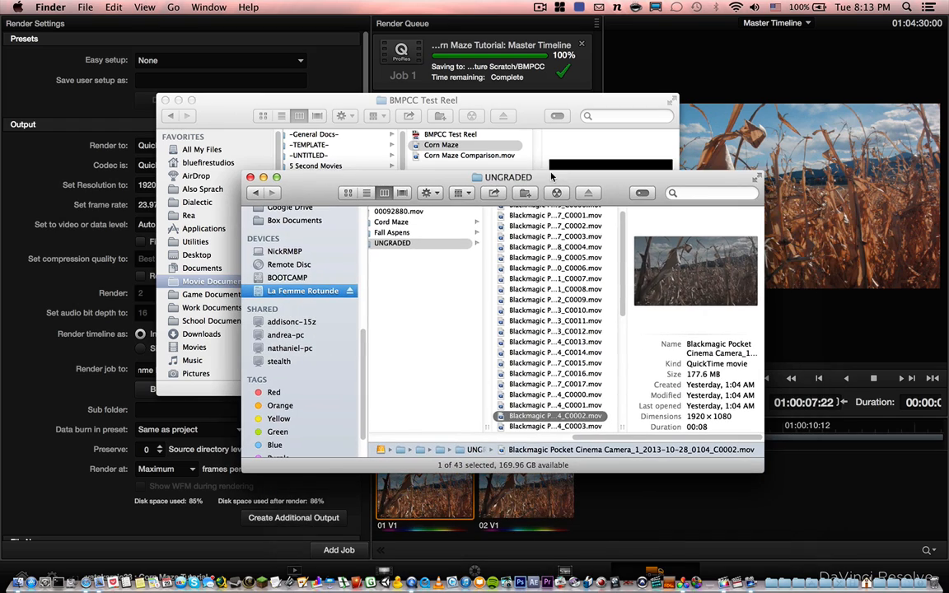
{"action": "scroll", "coordinate": [487, 253], "scroll_direction": "left", "scroll_amount": 5}
{"action": "left_click", "coordinate": [479, 216]}
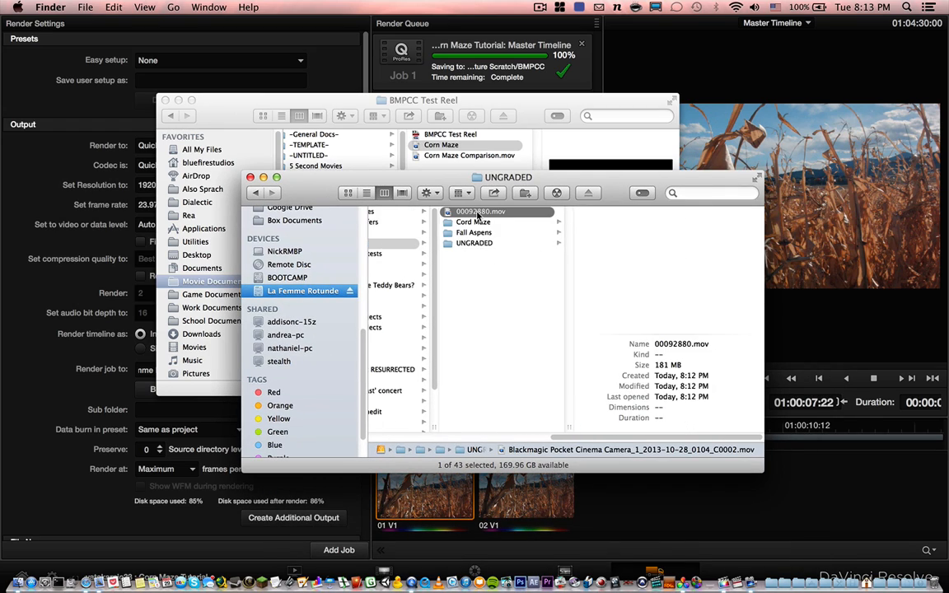
{"action": "key", "text": "space"}
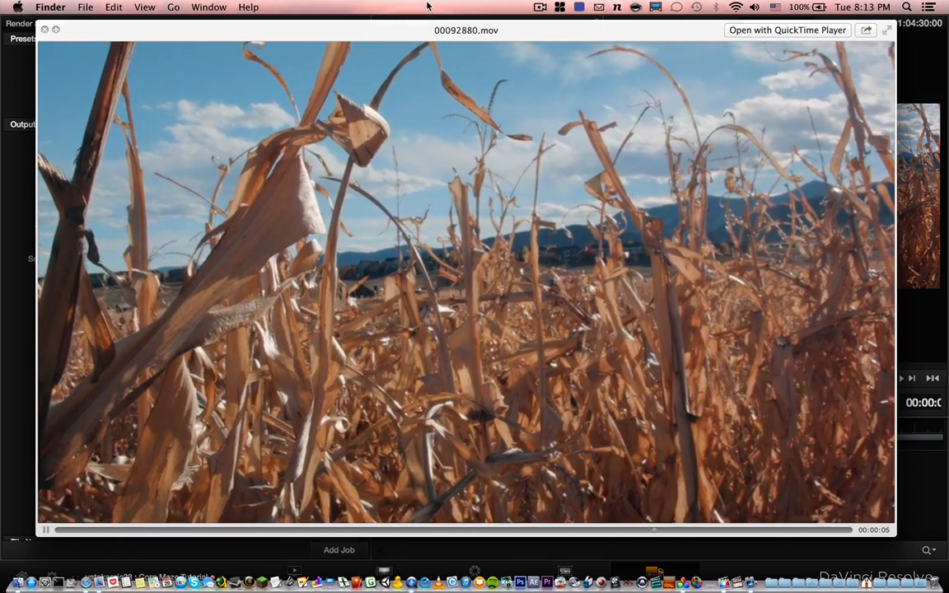
{"action": "key", "text": "space"}
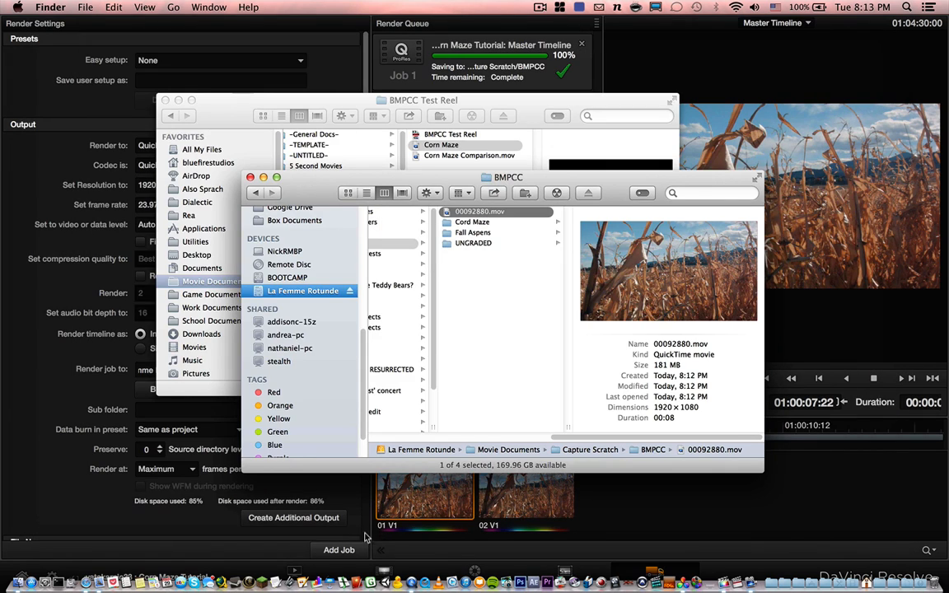
Back in DaVinci Resolve, set clip 02 as the range to render and remove the completed job from the queue
{"action": "left_click", "coordinate": [403, 542]}
{"action": "right_click", "coordinate": [519, 483]}
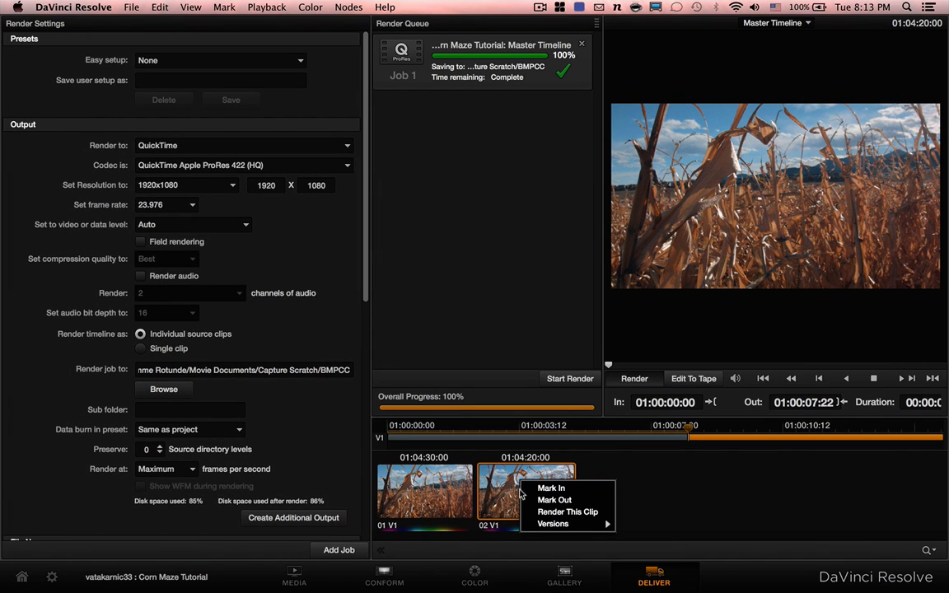
{"action": "left_click", "coordinate": [559, 512]}
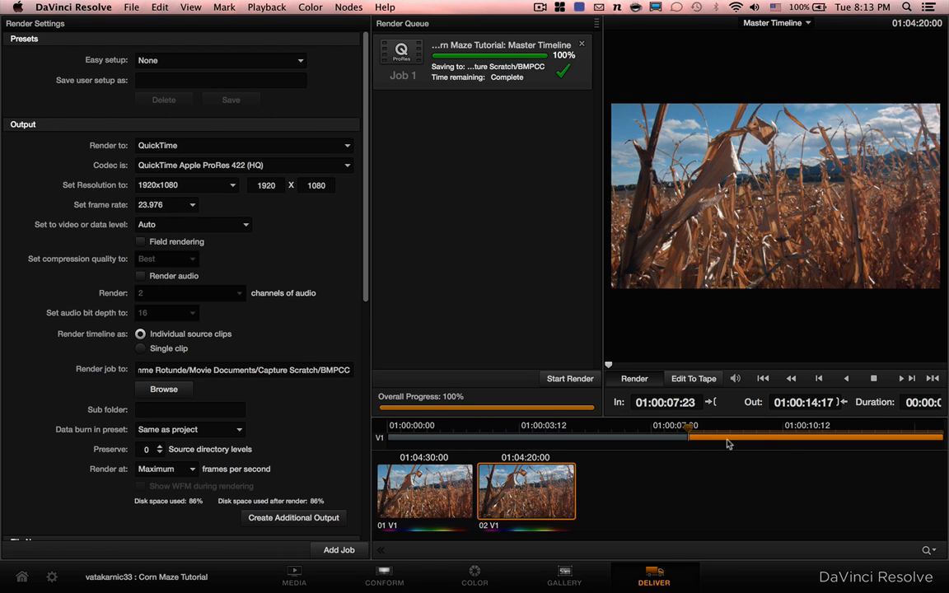
{"action": "left_click", "coordinate": [581, 44]}
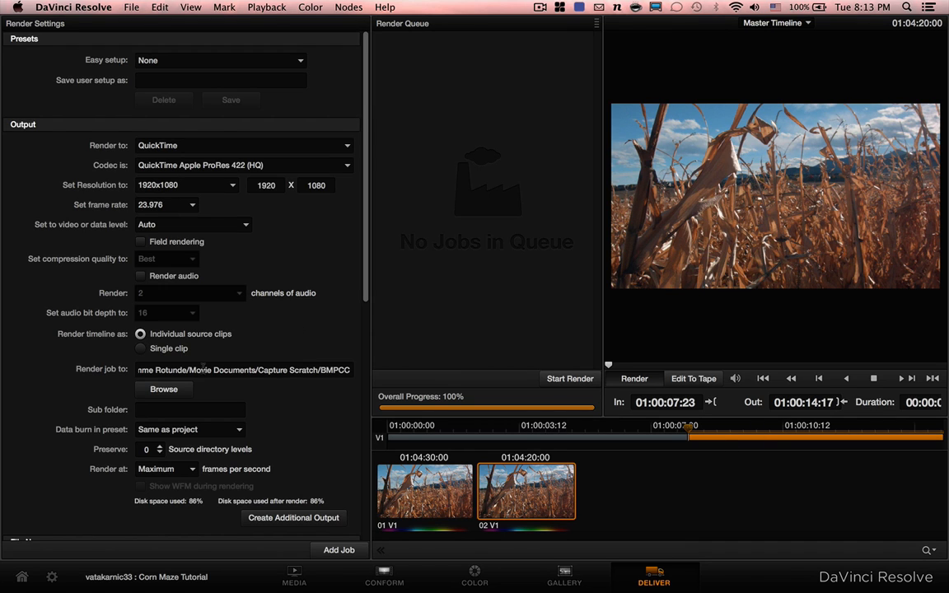
Add a render job for clip 02 to the queue, accepting the existing BMPCC folder, and start the render
{"action": "scroll", "coordinate": [203, 369], "scroll_direction": "down", "scroll_amount": 1}
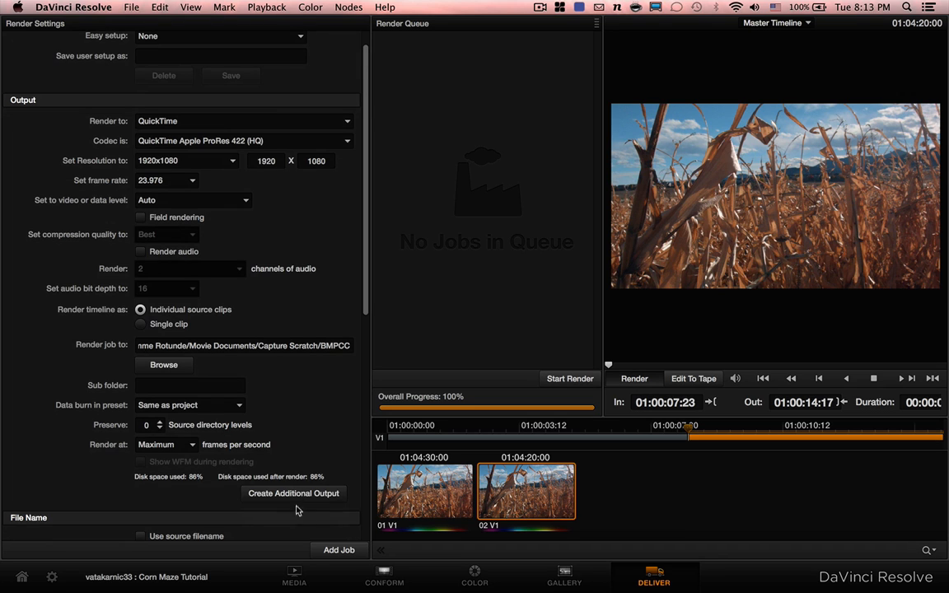
{"action": "left_click", "coordinate": [336, 545]}
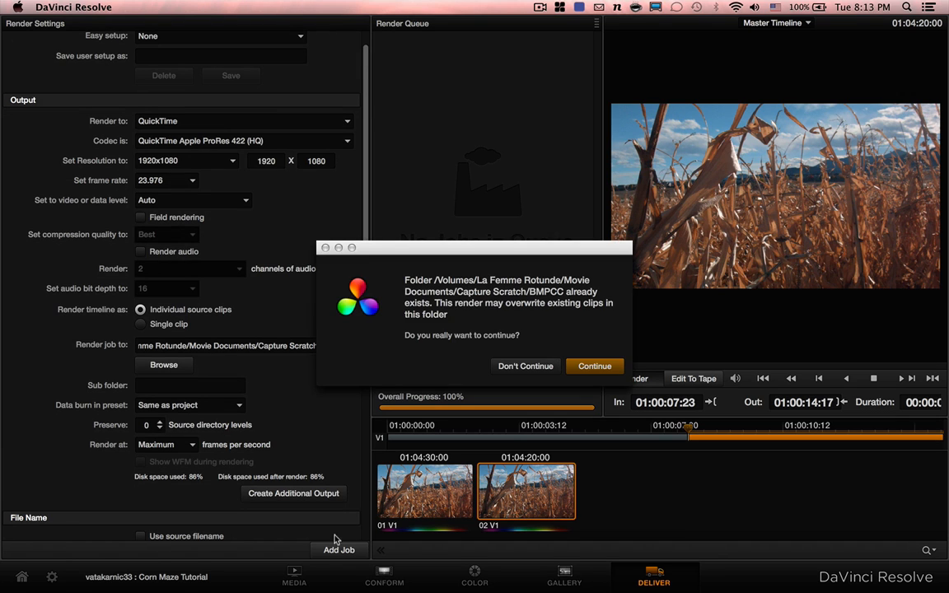
{"action": "left_click", "coordinate": [593, 365]}
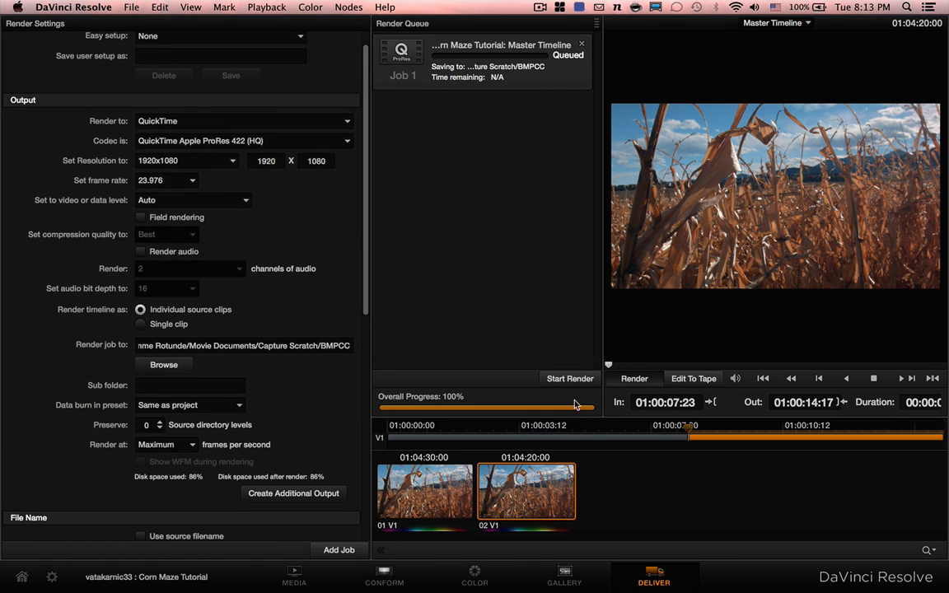
{"action": "left_click", "coordinate": [560, 380]}
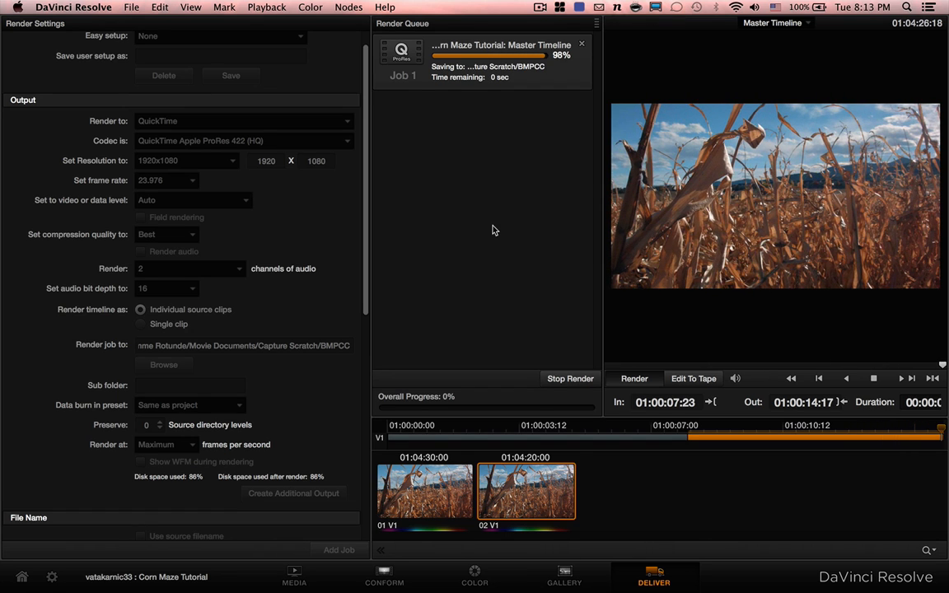
Switch to Finder and preview the rendered clips 00092880.mov and 00092640.mov to compare them
{"action": "key", "text": "super+Tab"}
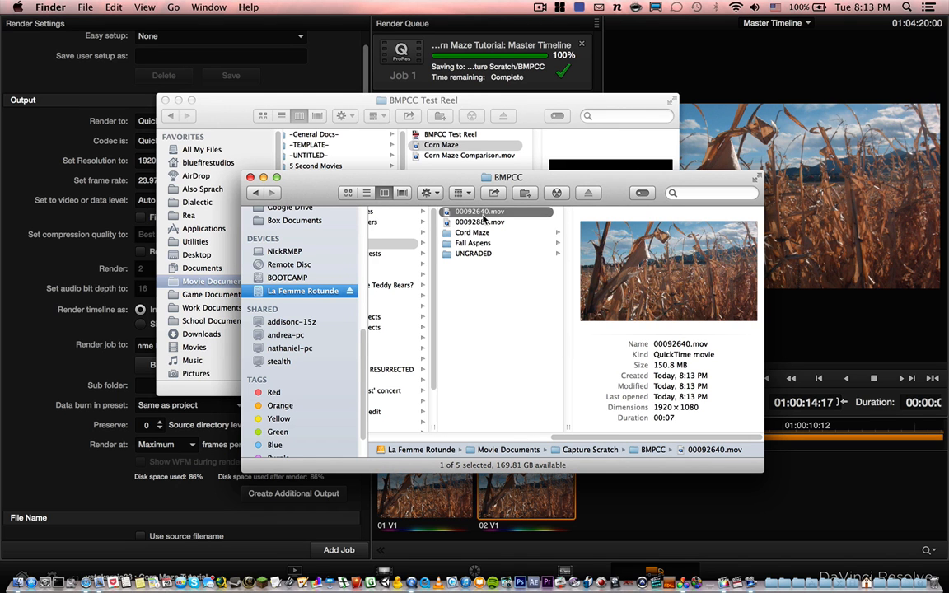
{"action": "key", "text": "Down"}
{"action": "key", "text": "Up"}
{"action": "key", "text": "Down"}
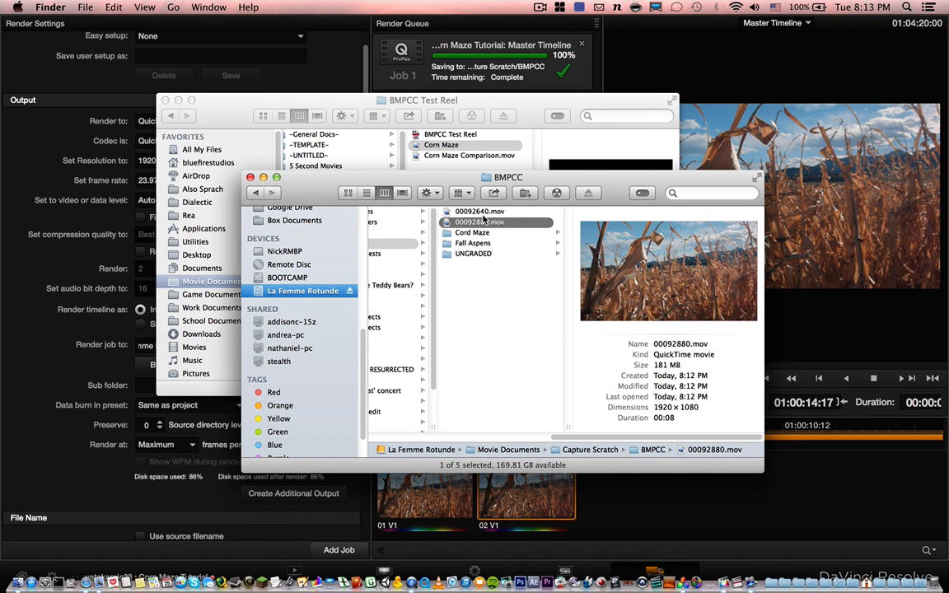
{"action": "key", "text": "space"}
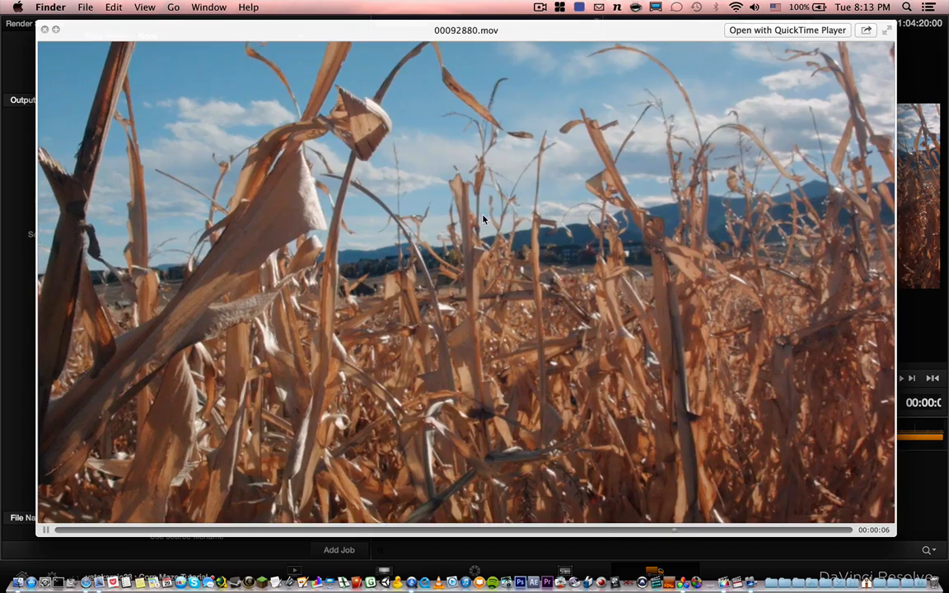
{"action": "key", "text": "Up"}
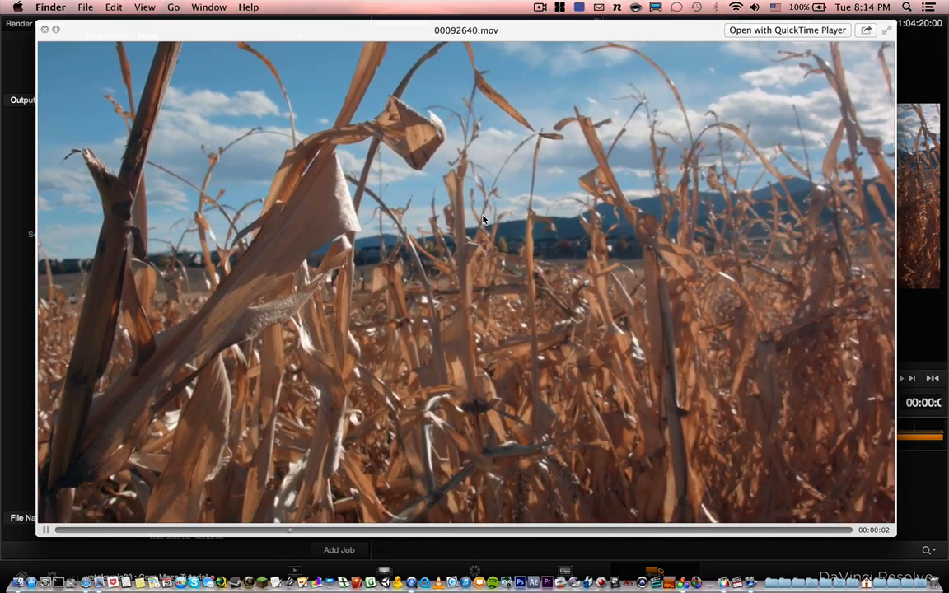
{"action": "key", "text": "space"}
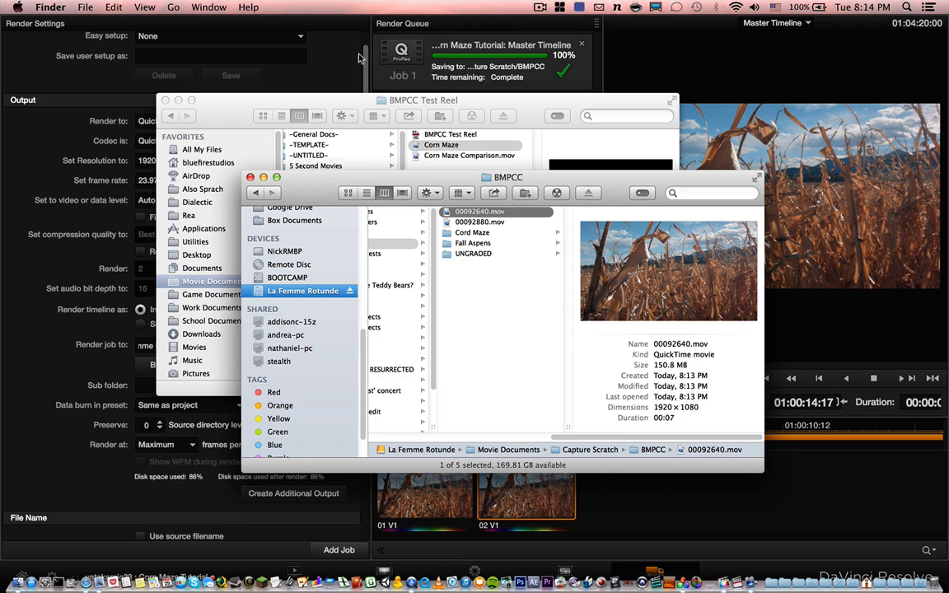
Return to DaVinci Resolve's Color page and enlarge the image of clip 02 with the Enhanced Viewer
{"action": "left_click", "coordinate": [323, 25]}
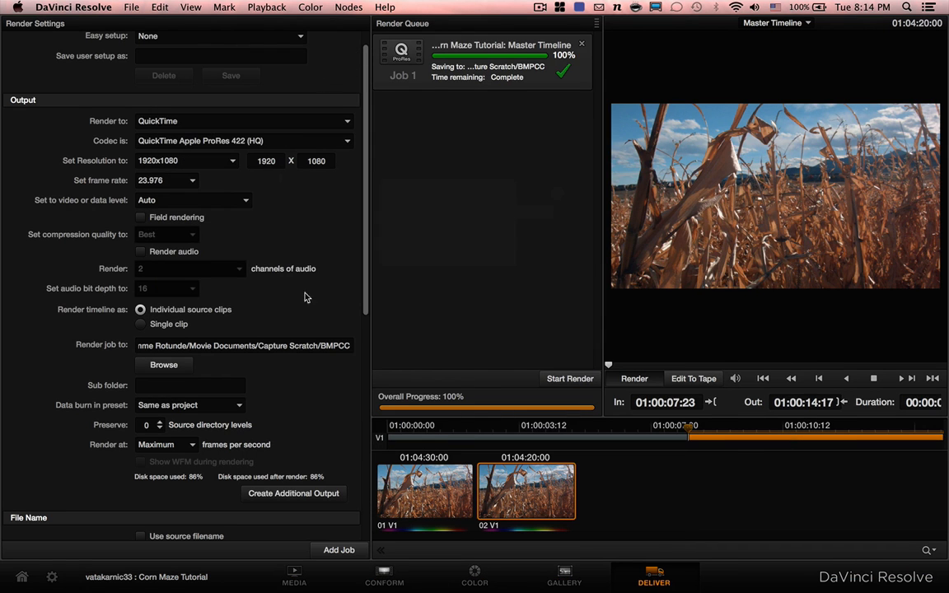
{"action": "left_click", "coordinate": [381, 574]}
{"action": "left_click", "coordinate": [470, 579]}
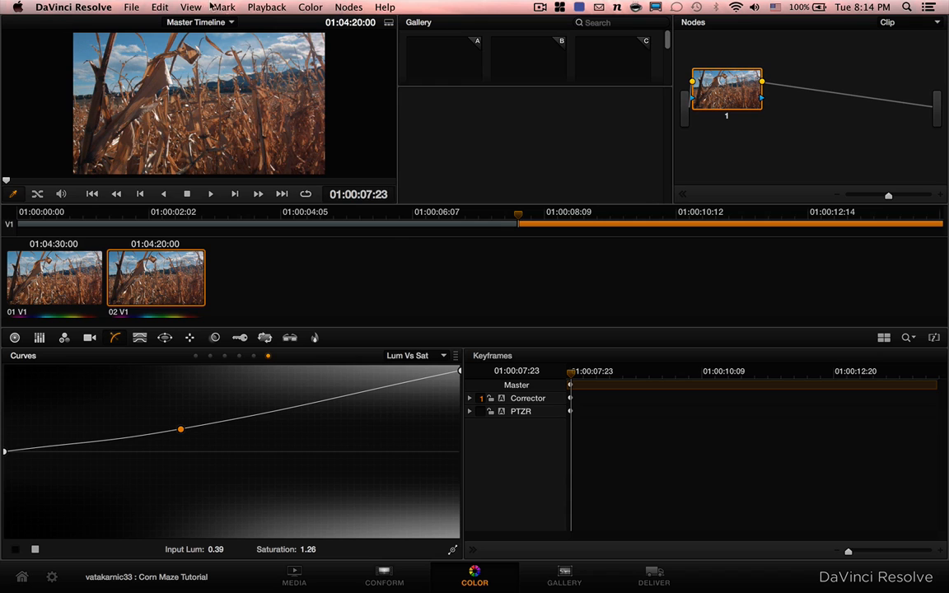
{"action": "left_click", "coordinate": [272, 8]}
{"action": "mouse_move", "coordinate": [339, 7]}
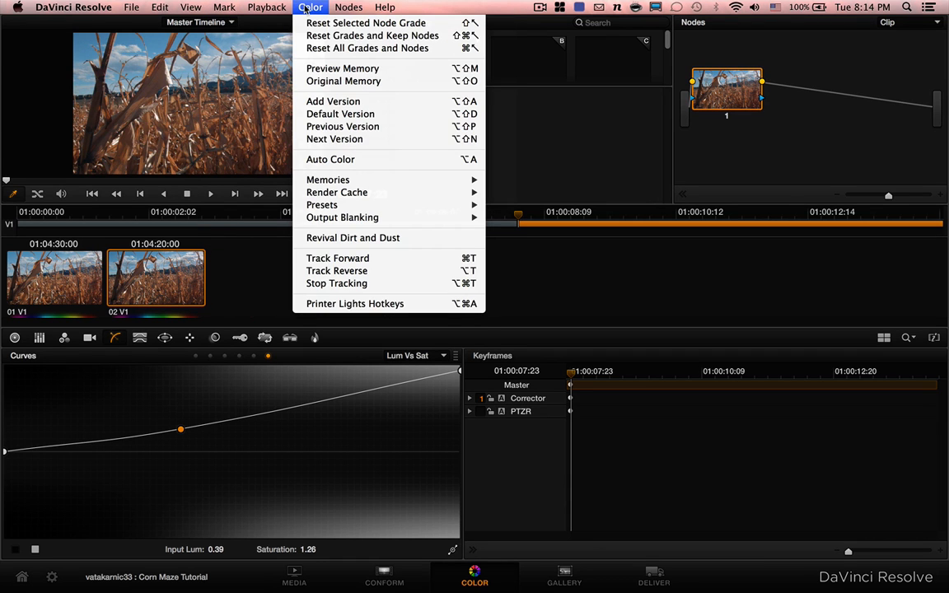
{"action": "left_click", "coordinate": [305, 8]}
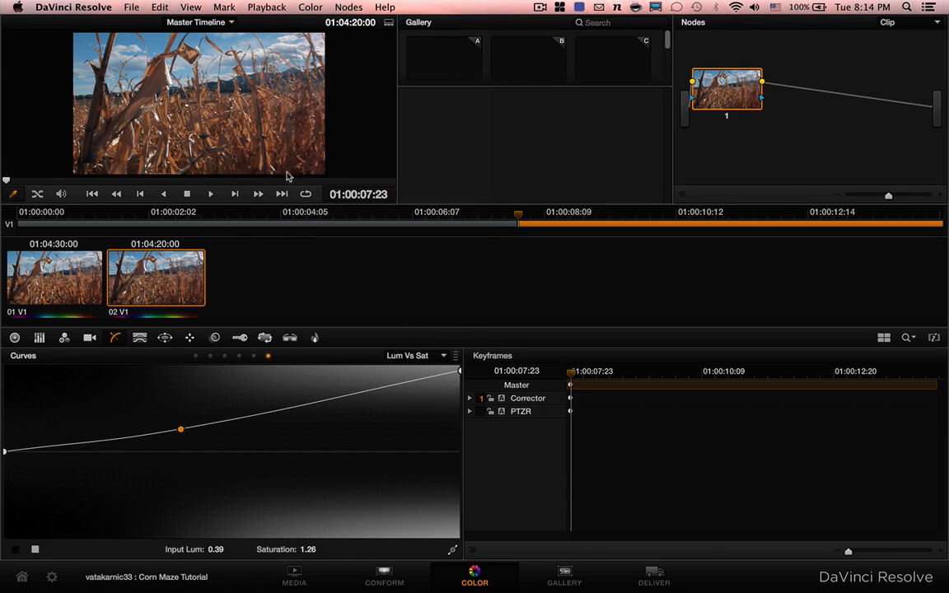
{"action": "left_click", "coordinate": [198, 7]}
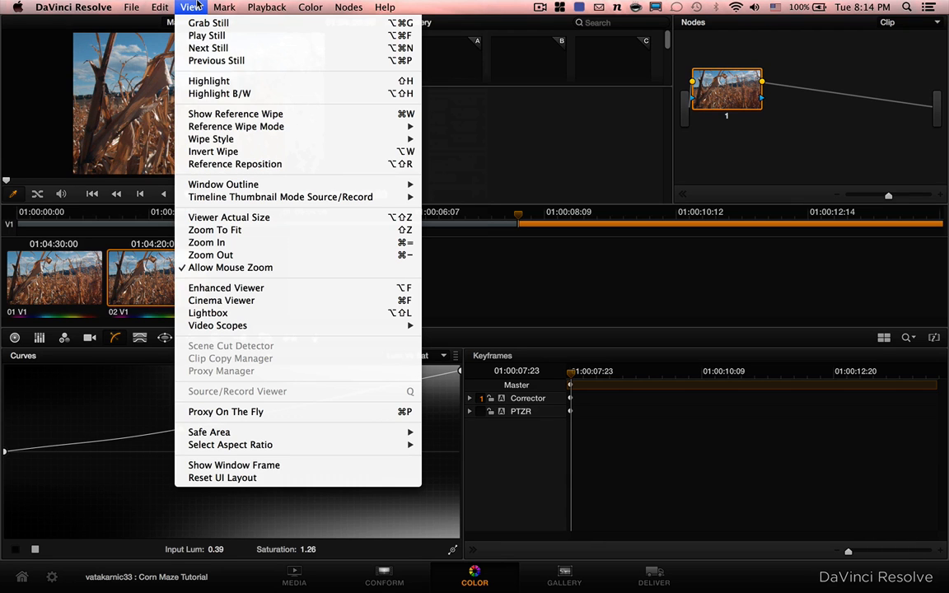
{"action": "left_click", "coordinate": [229, 288]}
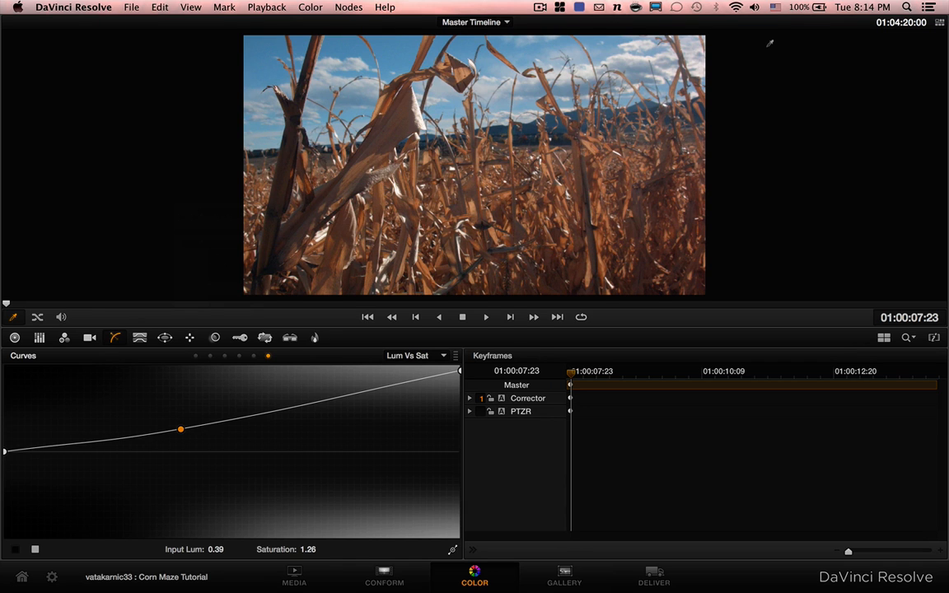
Switch to Final Cut Pro and enlarge the timeline area of the BMPCC Tutorial project slightly
{"action": "key", "text": "super+Tab"}
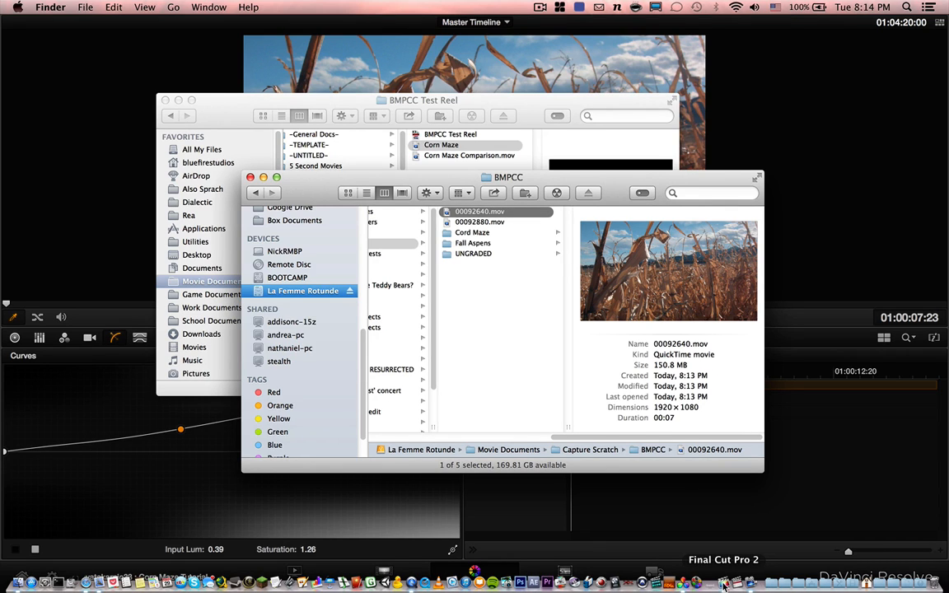
{"action": "left_click", "coordinate": [724, 585]}
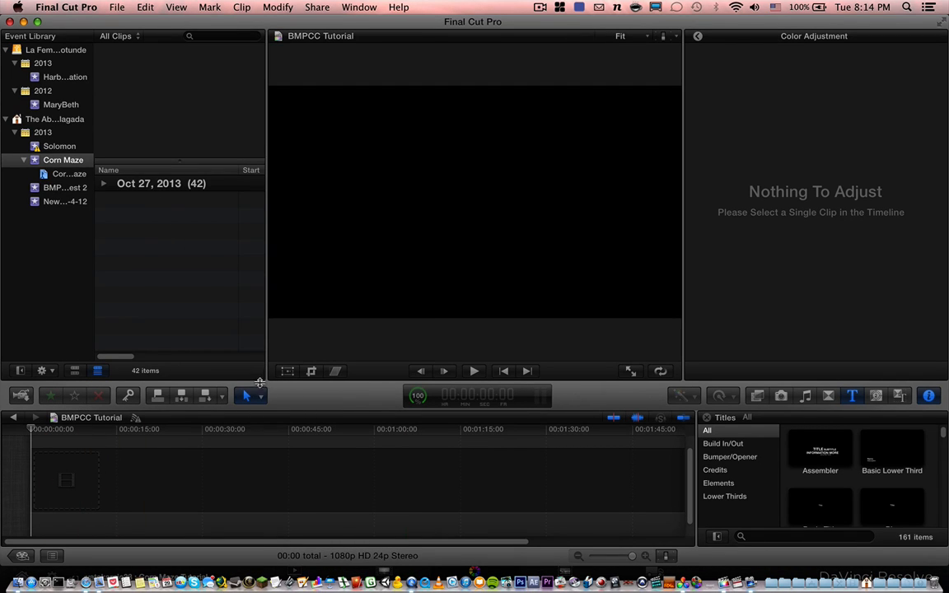
{"action": "left_click_drag", "start_coordinate": [256, 382], "coordinate": [256, 369]}
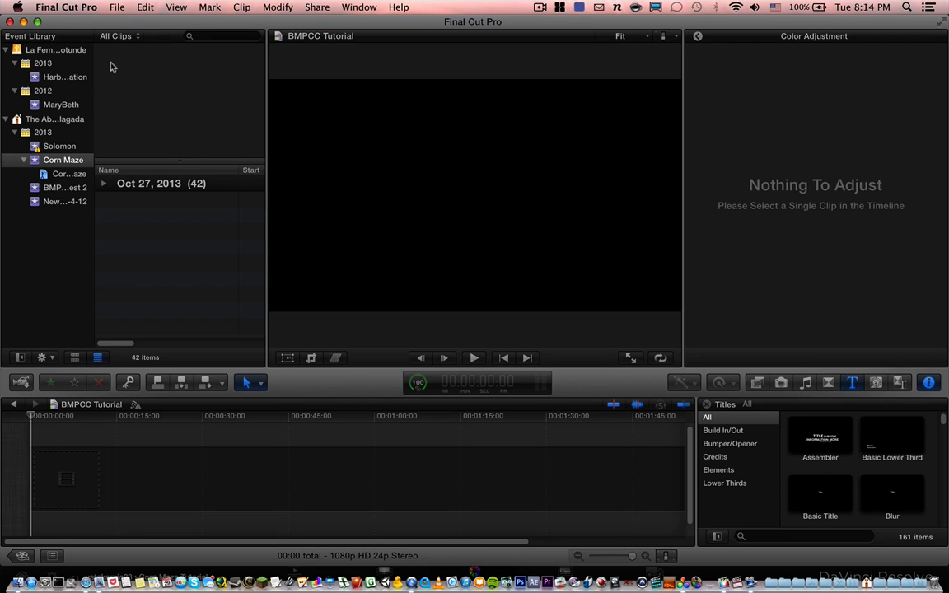
Import the files 00092640.mov and 00092880.mov from the BMPCC folder into the existing Corn Maze event
{"action": "left_click", "coordinate": [117, 7]}
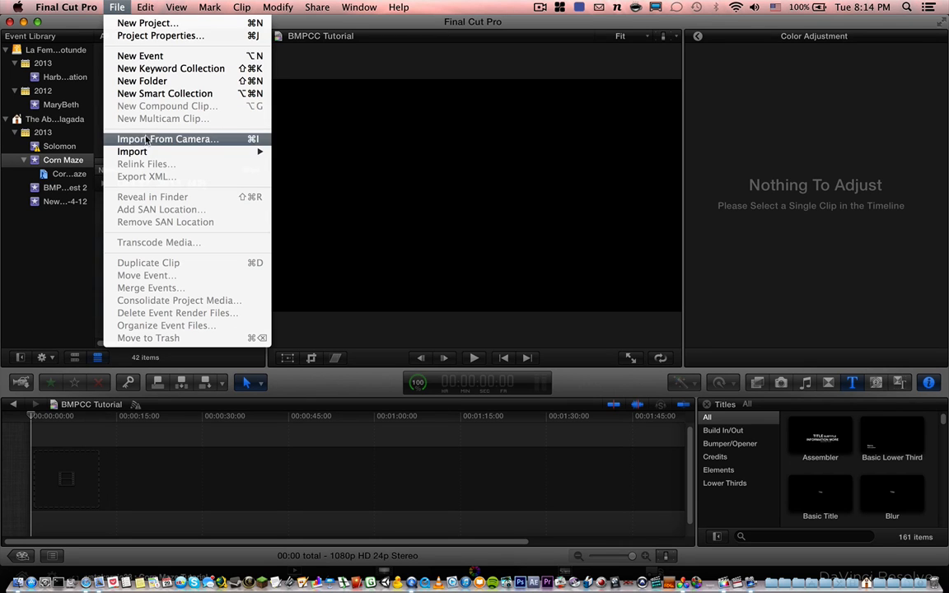
{"action": "mouse_move", "coordinate": [138, 153]}
{"action": "left_click", "coordinate": [299, 152]}
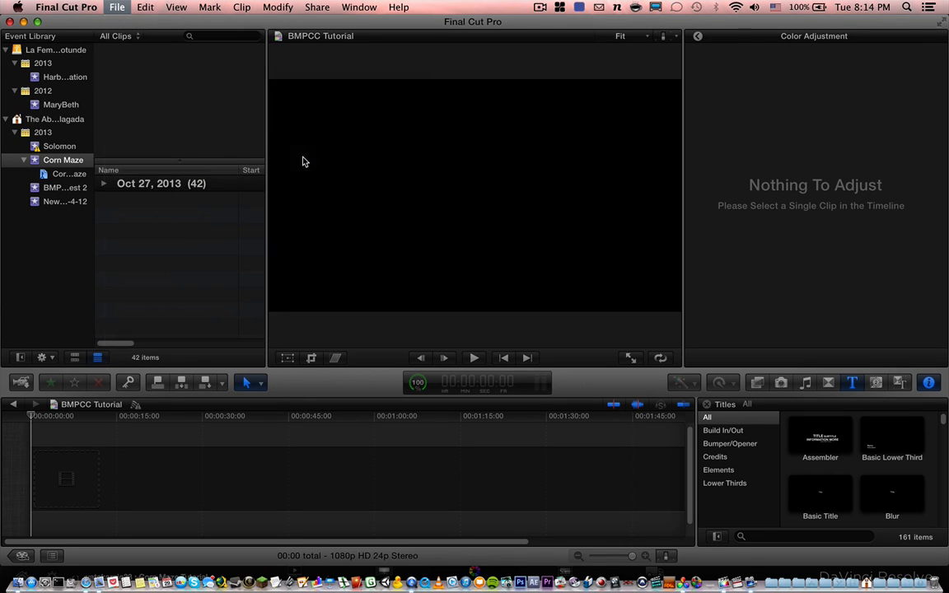
{"action": "left_click", "coordinate": [634, 66]}
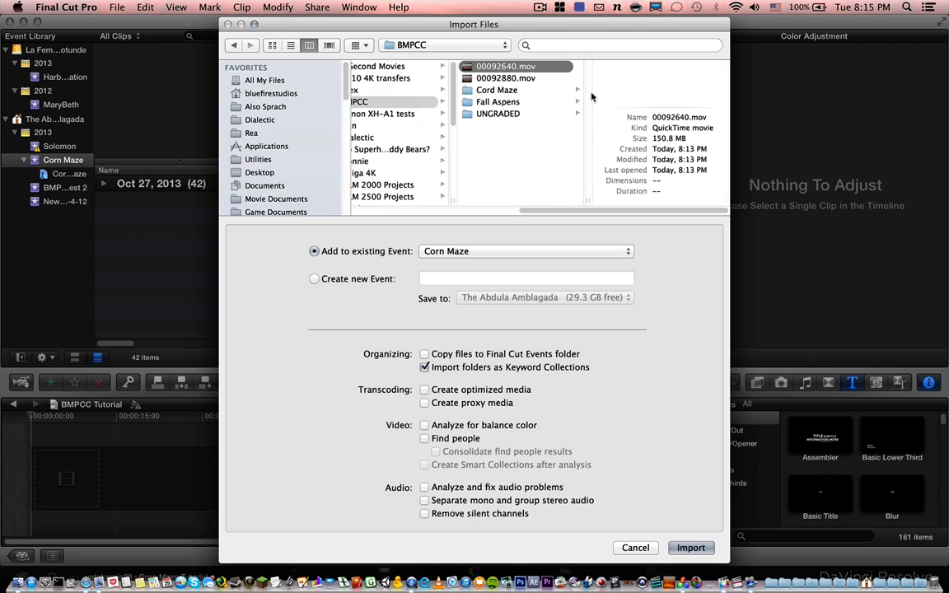
{"action": "left_click", "coordinate": [554, 78], "text": "shift"}
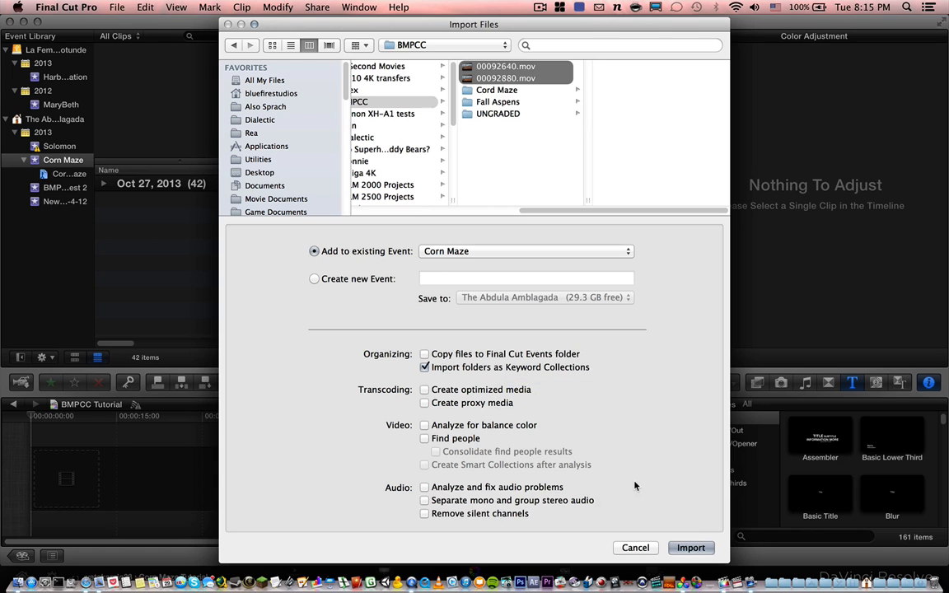
{"action": "left_click", "coordinate": [684, 548]}
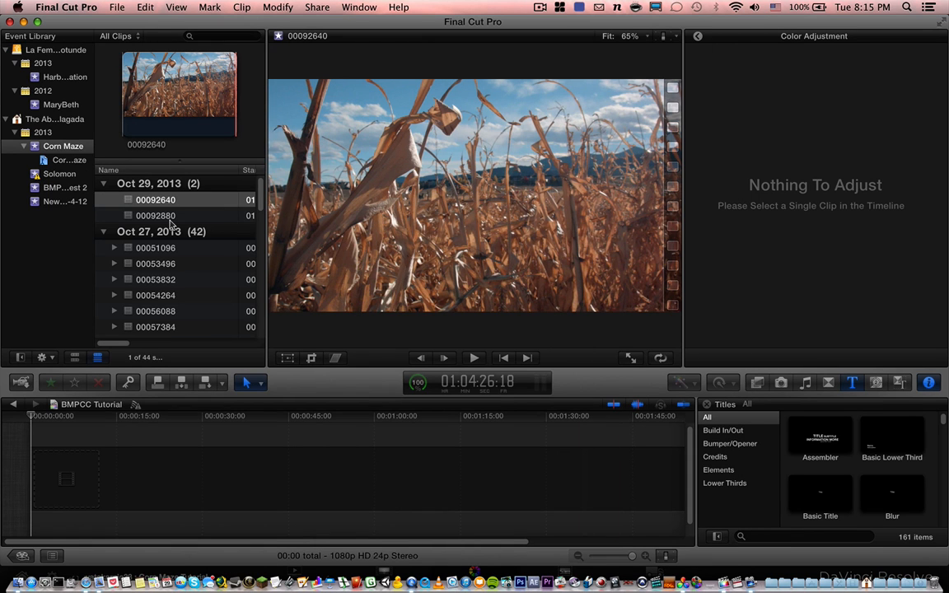
Place clip 00092880 at the start of the empty BMPCC Tutorial timeline, followed by clip 00092640
{"action": "left_click", "coordinate": [133, 200]}
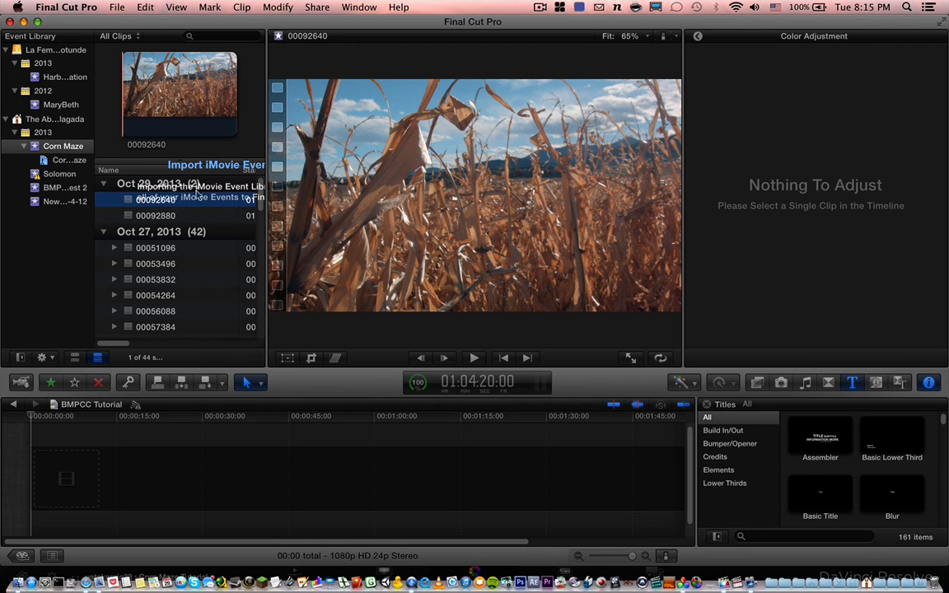
{"action": "left_click", "coordinate": [155, 217]}
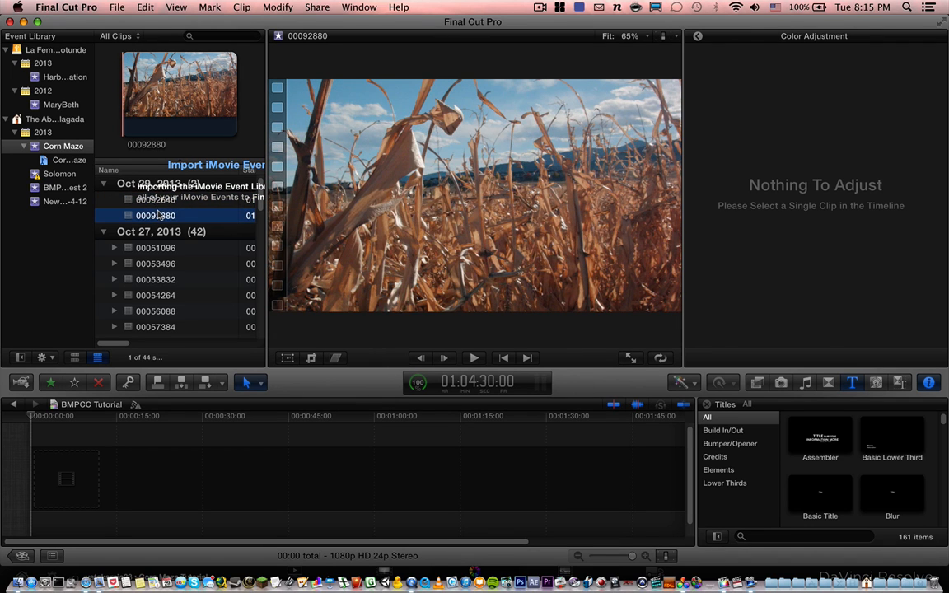
{"action": "left_click_drag", "start_coordinate": [142, 211], "coordinate": [53, 477]}
{"action": "left_click_drag", "start_coordinate": [148, 187], "coordinate": [91, 477]}
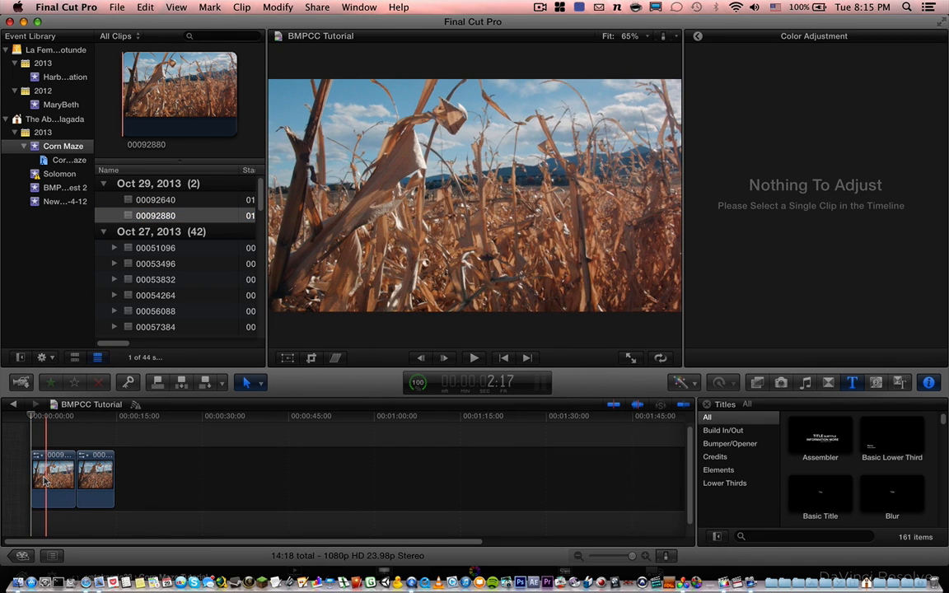
Try stabilization on the first timeline clip with Translation Smooth 0.14, Rotation Smooth 0.19 and Scale Smooth 0.18, and switch it off
{"action": "left_click", "coordinate": [44, 482]}
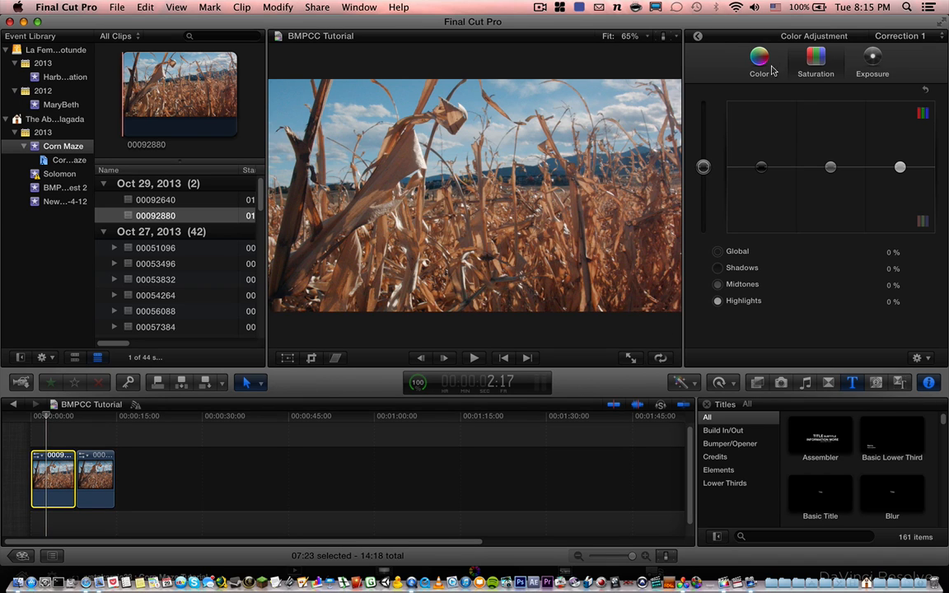
{"action": "left_click", "coordinate": [694, 37]}
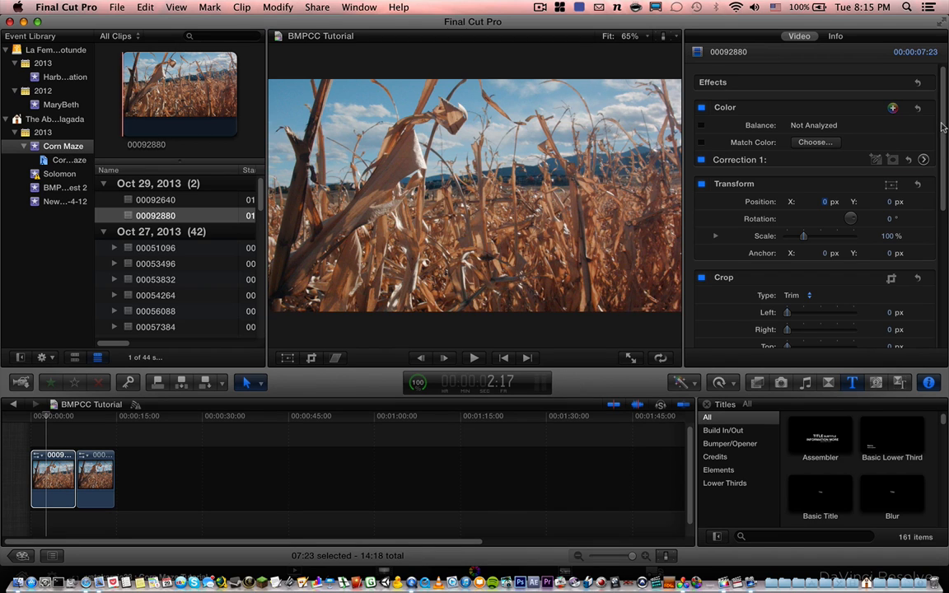
{"action": "scroll", "coordinate": [944, 271], "scroll_direction": "down", "scroll_amount": 5}
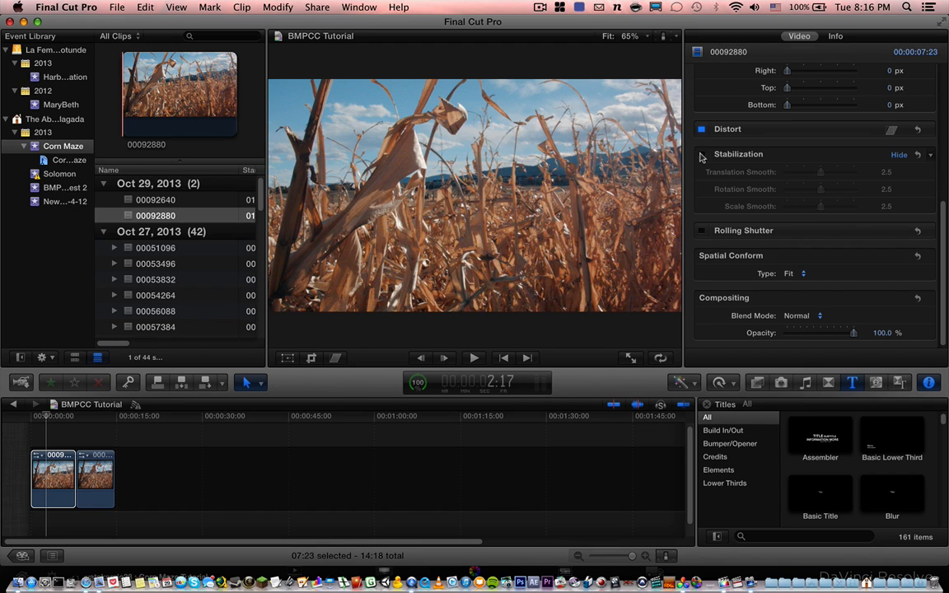
{"action": "left_click", "coordinate": [701, 154]}
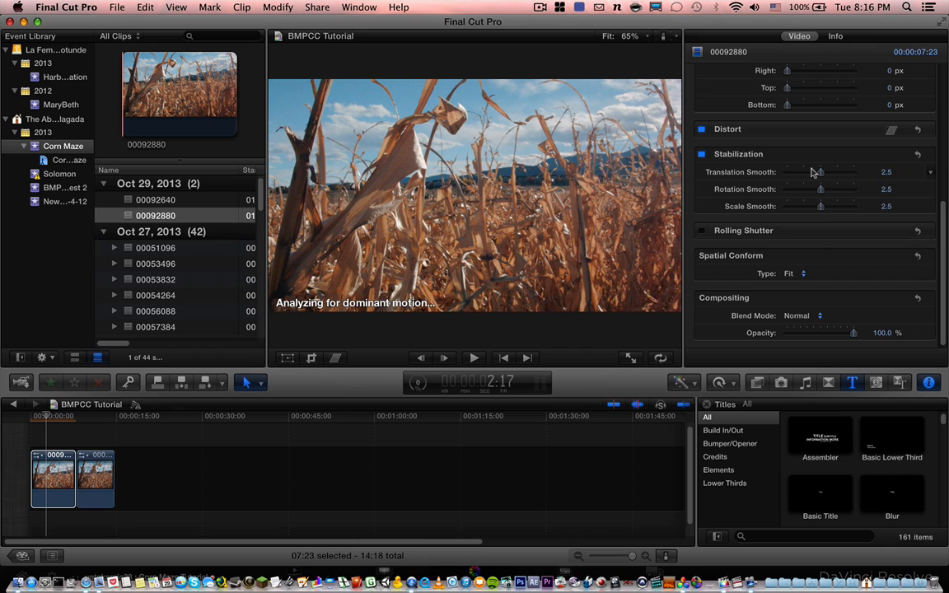
{"action": "left_click_drag", "start_coordinate": [821, 172], "coordinate": [789, 207]}
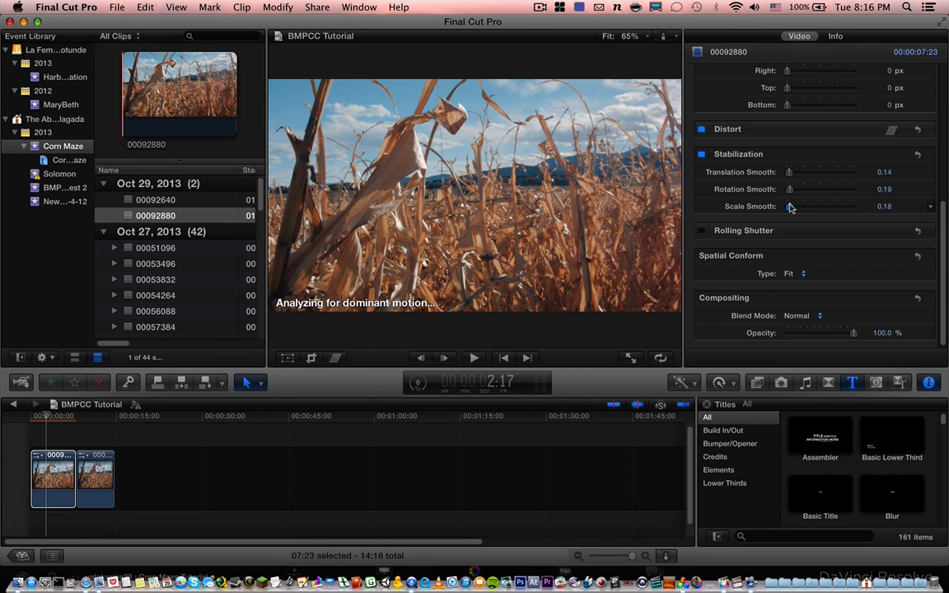
{"action": "left_click", "coordinate": [700, 154]}
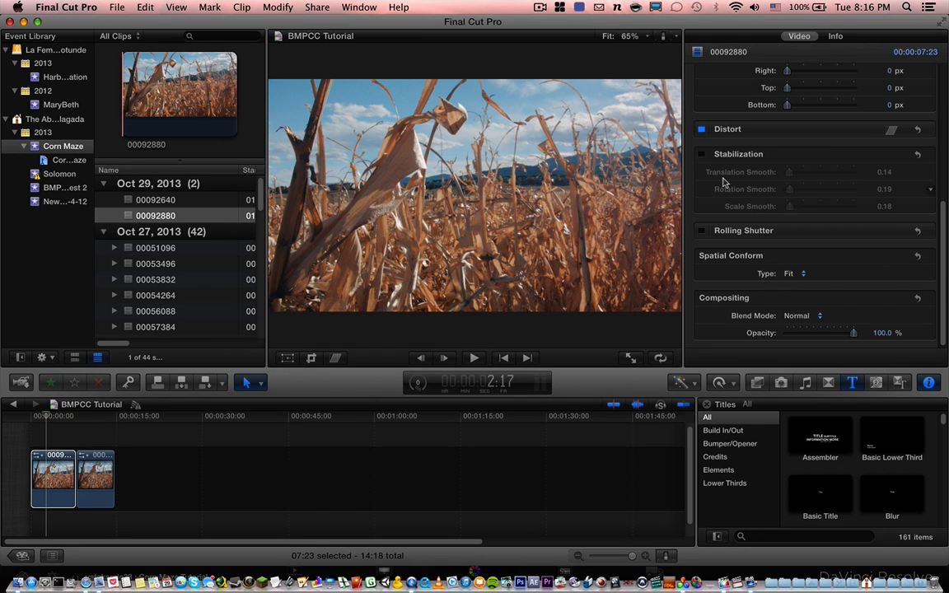
{"action": "scroll", "coordinate": [700, 140], "scroll_direction": "up", "scroll_amount": 8}
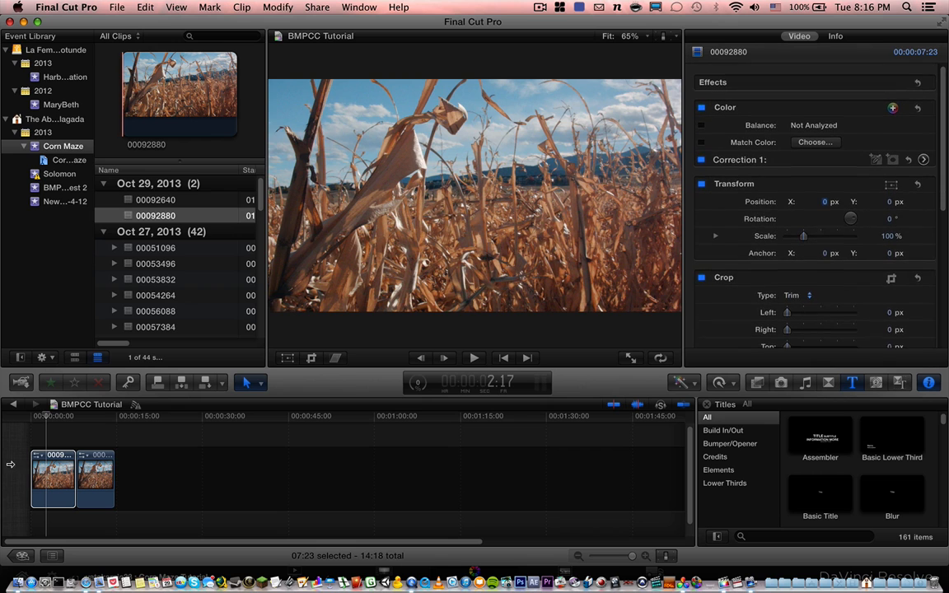
In Correction 1 of the first timeline clip, set the exposure of the highlights to 5% and of the shadows to -7%
{"action": "left_click", "coordinate": [46, 480]}
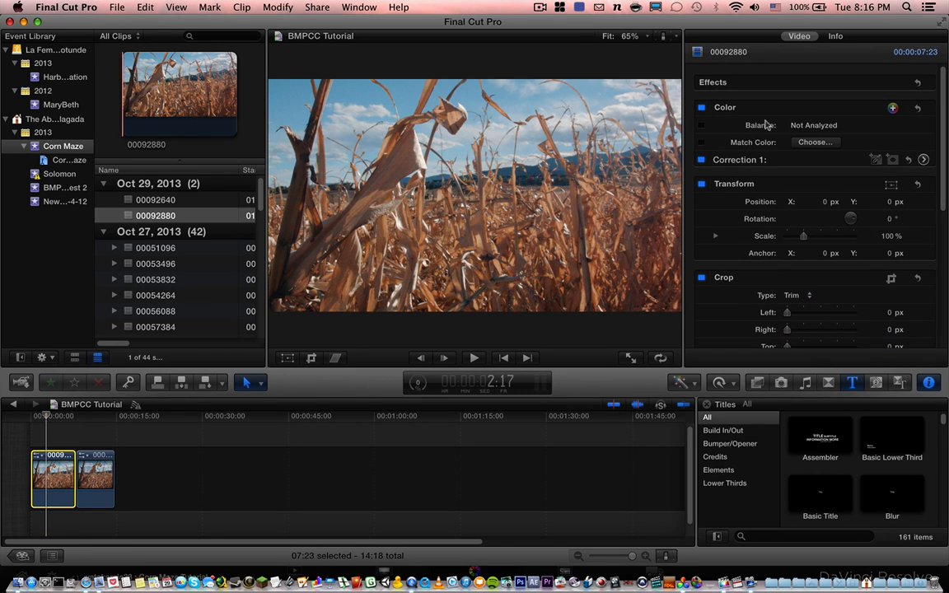
{"action": "left_click", "coordinate": [924, 159]}
{"action": "left_click", "coordinate": [760, 57]}
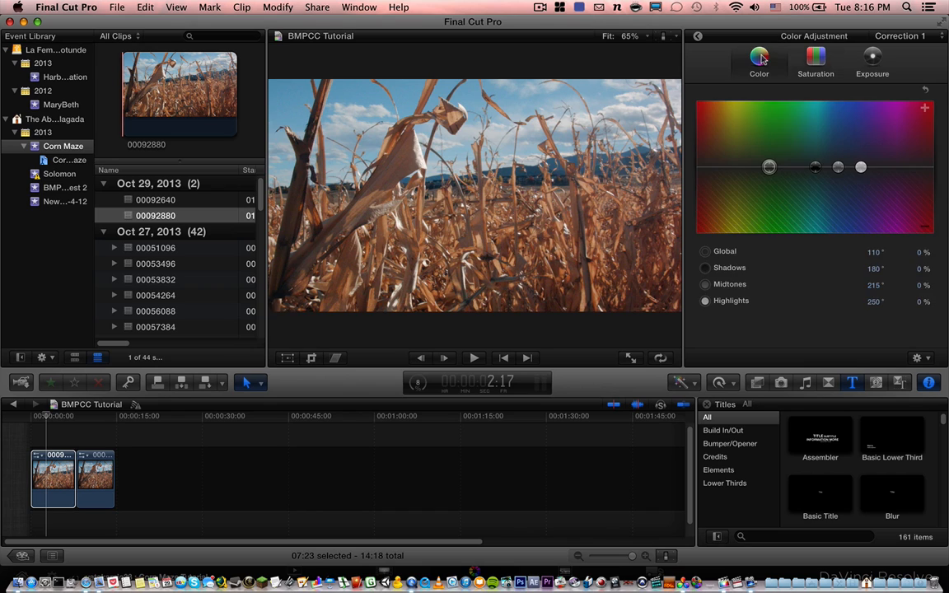
{"action": "left_click", "coordinate": [815, 58]}
{"action": "left_click", "coordinate": [858, 59]}
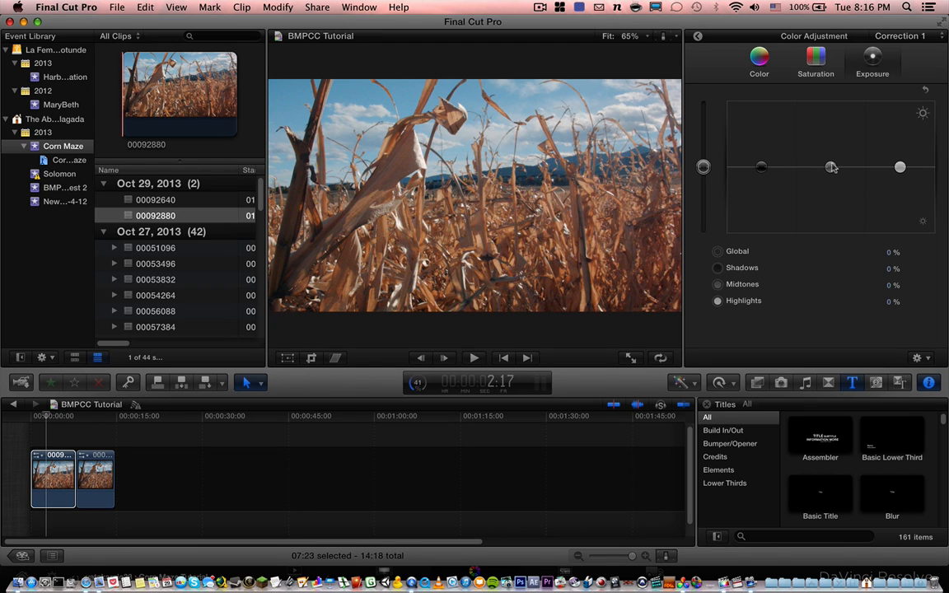
{"action": "left_click_drag", "start_coordinate": [900, 167], "coordinate": [899, 162]}
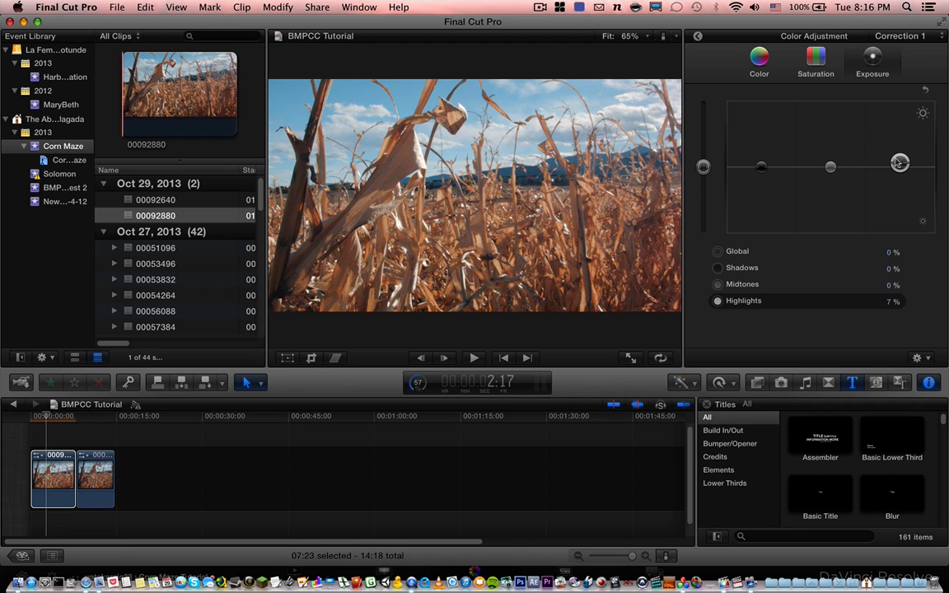
{"action": "left_click_drag", "start_coordinate": [900, 163], "coordinate": [899, 164]}
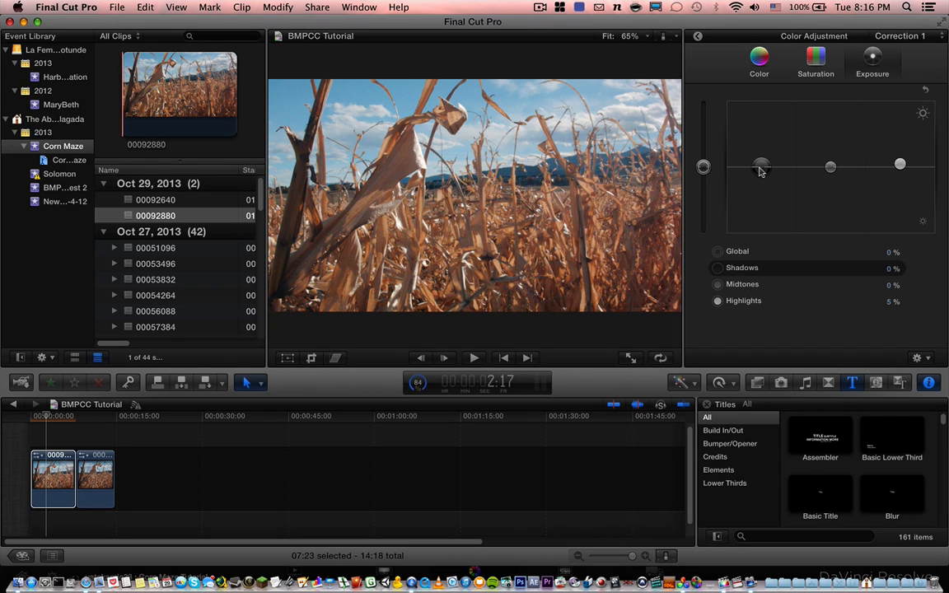
{"action": "left_click_drag", "start_coordinate": [761, 171], "coordinate": [761, 175]}
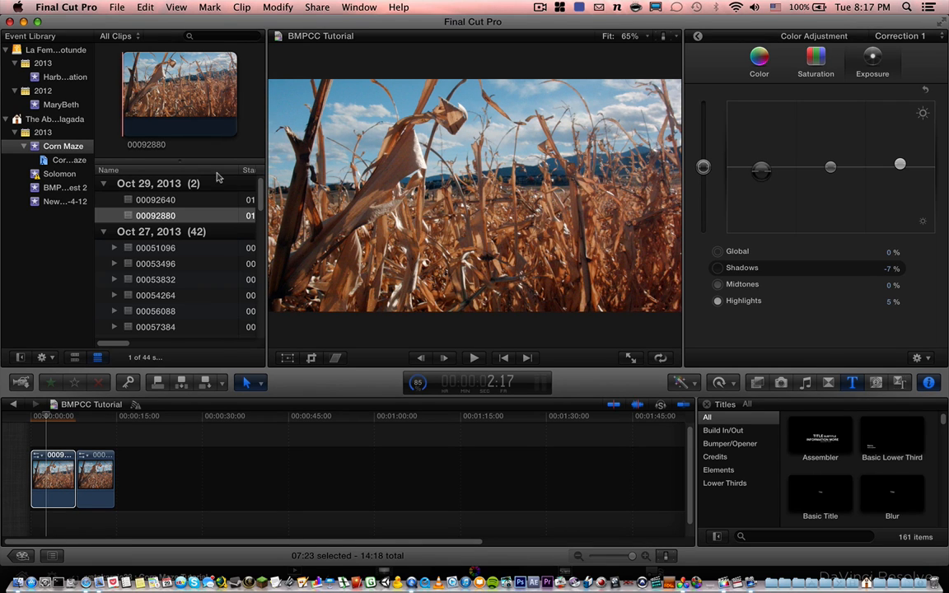
View the imported source clips 00092640 and 00092880 to compare them with the corrected timeline clip
{"action": "left_click", "coordinate": [165, 217]}
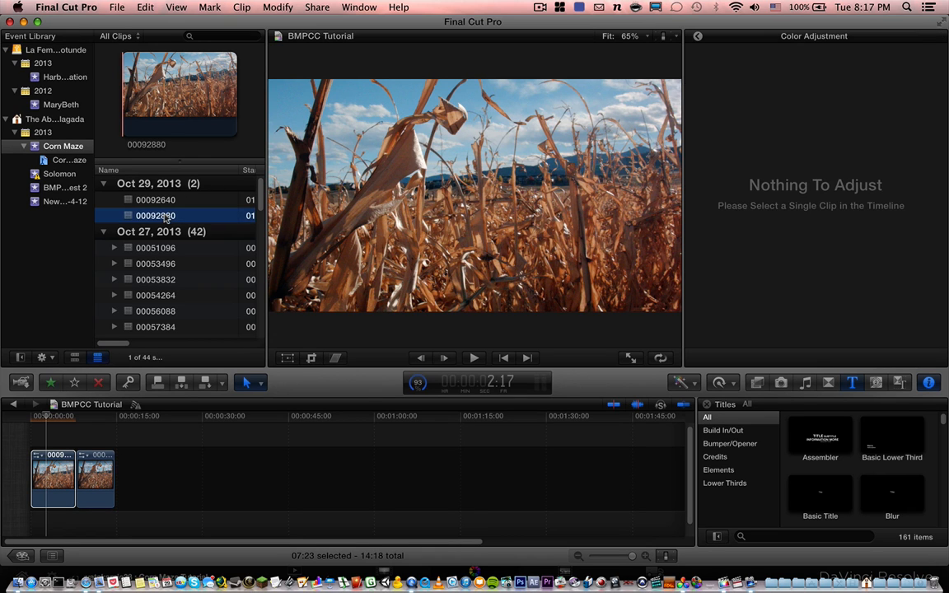
{"action": "left_click", "coordinate": [145, 202]}
{"action": "left_click", "coordinate": [145, 216]}
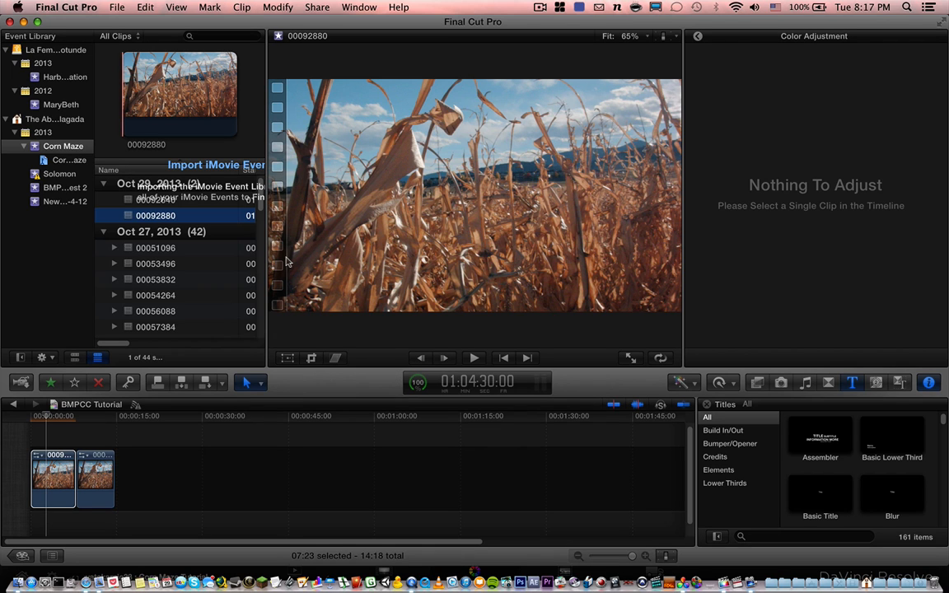
Switch to DaVinci Resolve, show the 3 Way Color wheels and turn off the Enhanced Viewer
{"action": "key", "text": "super+Tab"}
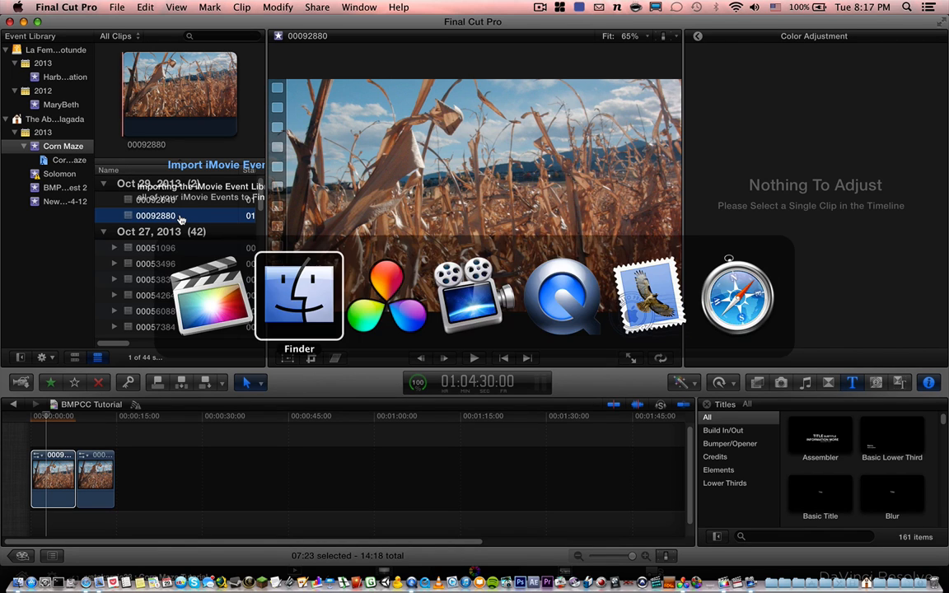
{"action": "key", "text": "super+Tab"}
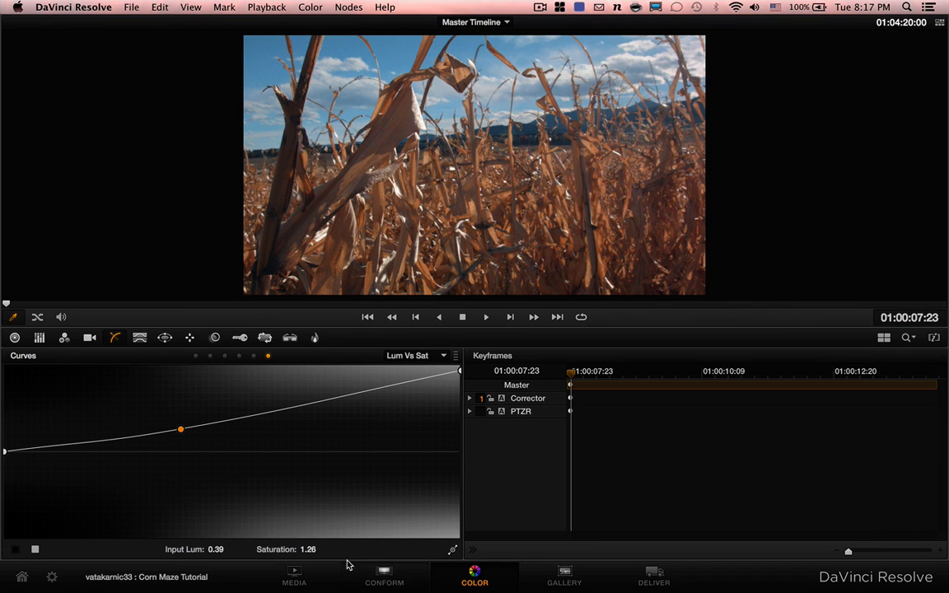
{"action": "left_click", "coordinate": [14, 338]}
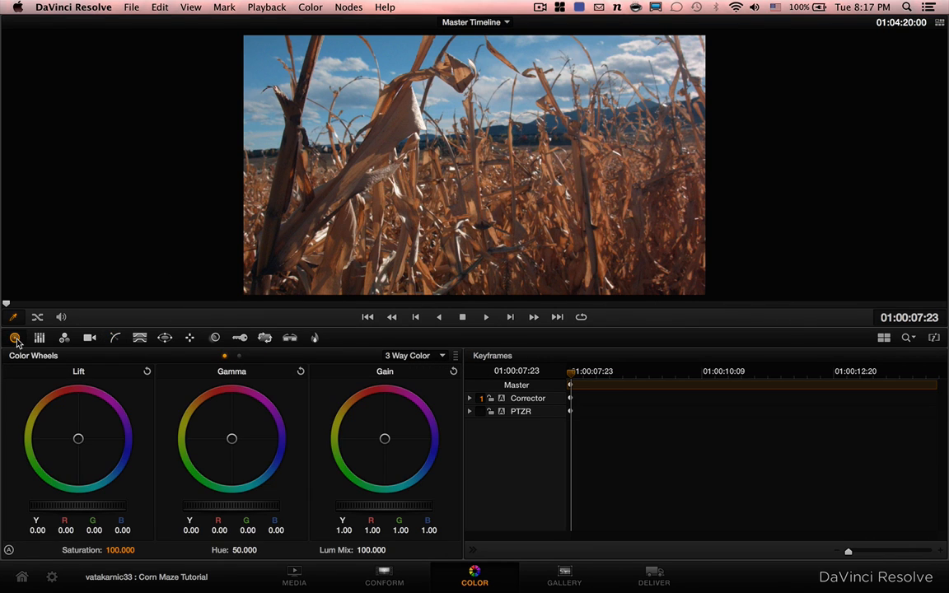
{"action": "left_click", "coordinate": [189, 6]}
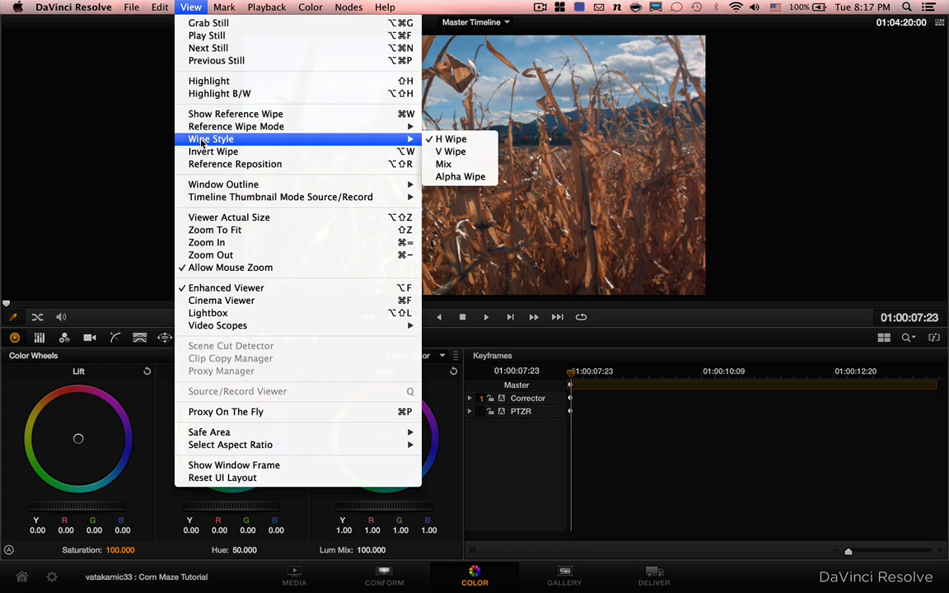
{"action": "left_click", "coordinate": [237, 287]}
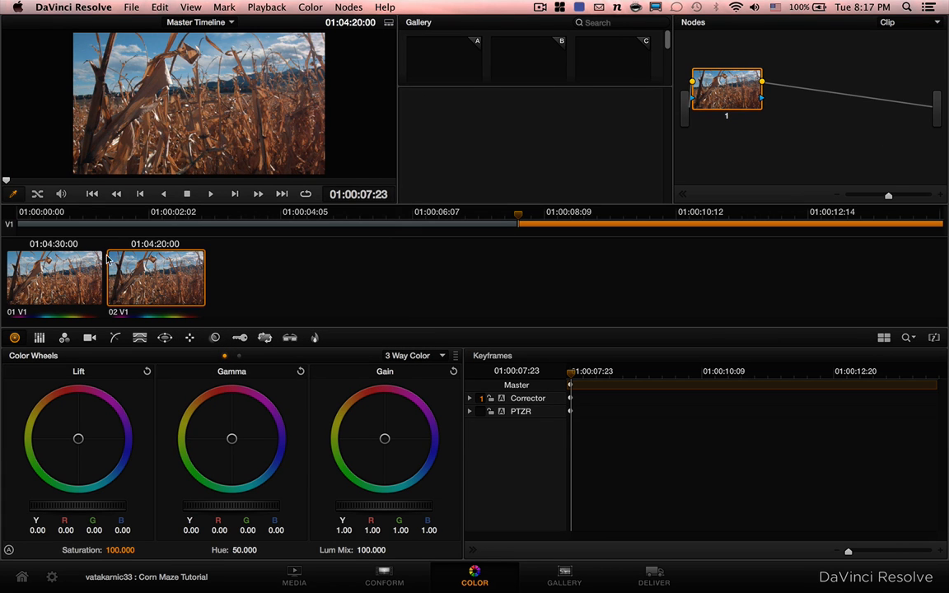
View clip 01 enlarged with the Enhanced Viewer, and return to the first timeline clip in Final Cut Pro to compare
{"action": "left_click", "coordinate": [47, 285]}
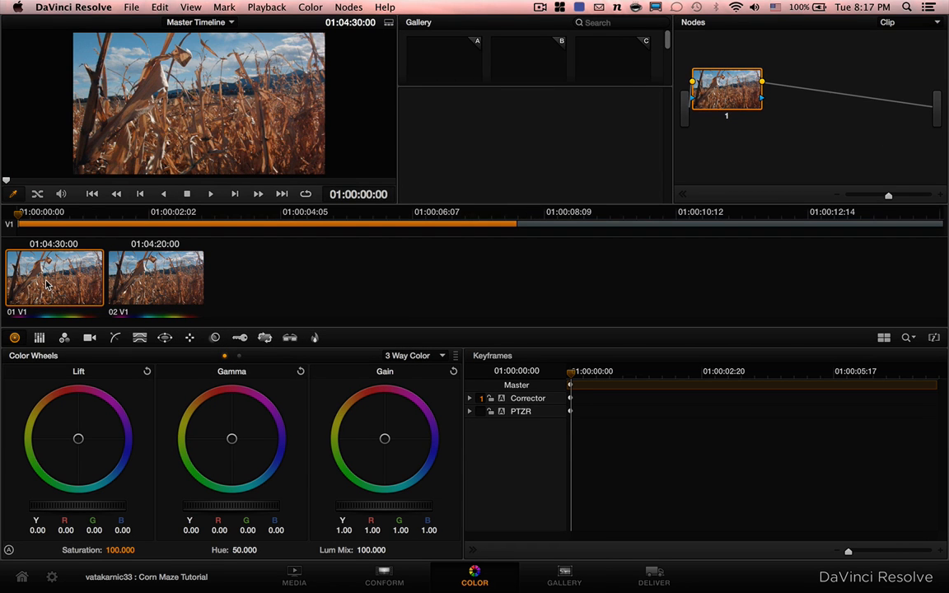
{"action": "left_click", "coordinate": [158, 7]}
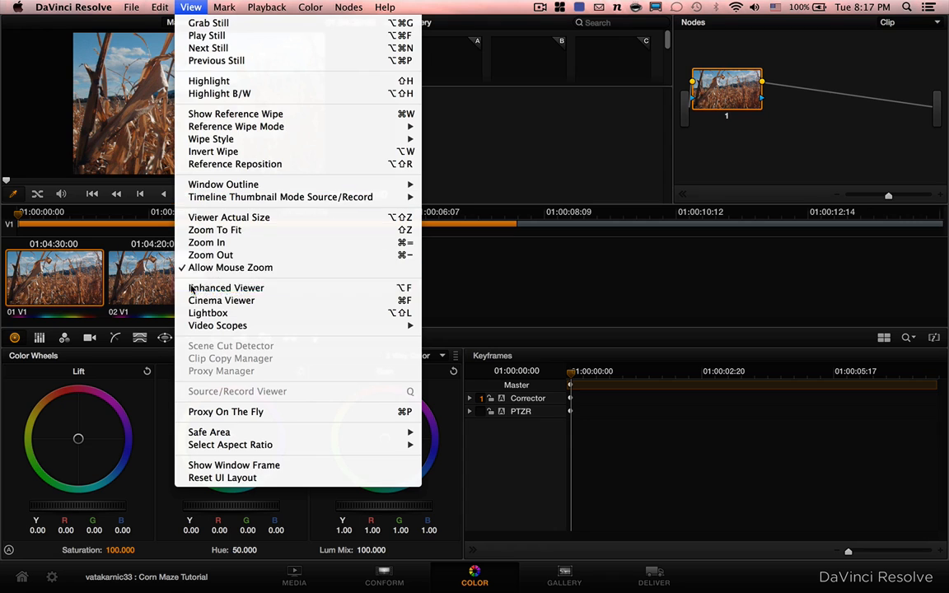
{"action": "left_click", "coordinate": [239, 286]}
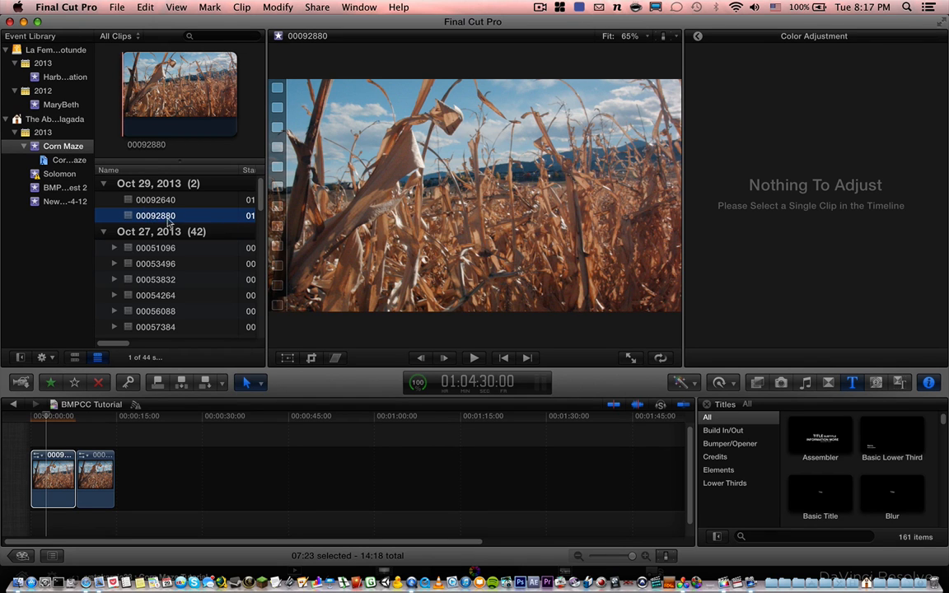
{"action": "left_click", "coordinate": [49, 498]}
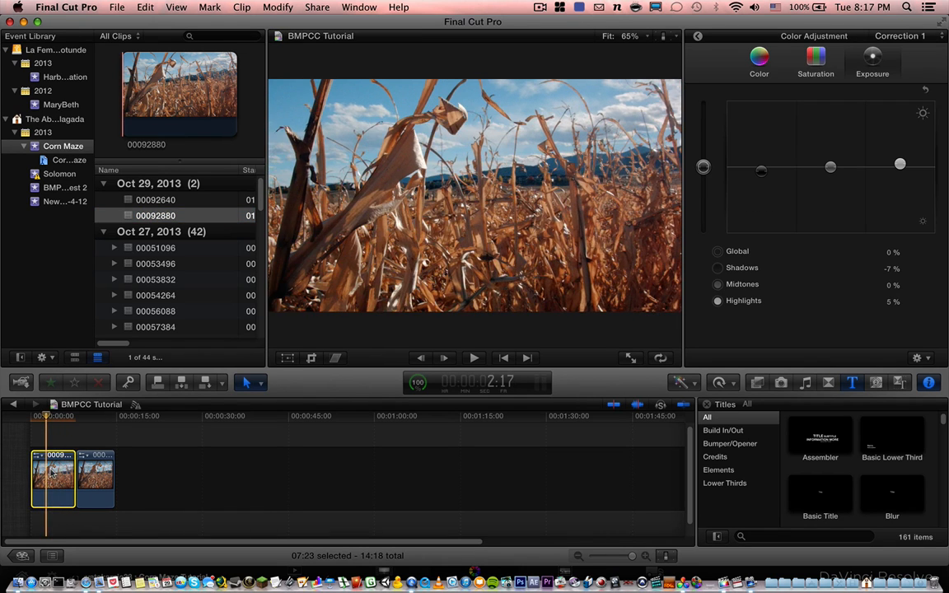
View the imported source clips 00092880 and 00092640, and compare them with the graded image in DaVinci Resolve before returning to Final Cut Pro
{"action": "left_click", "coordinate": [151, 212]}
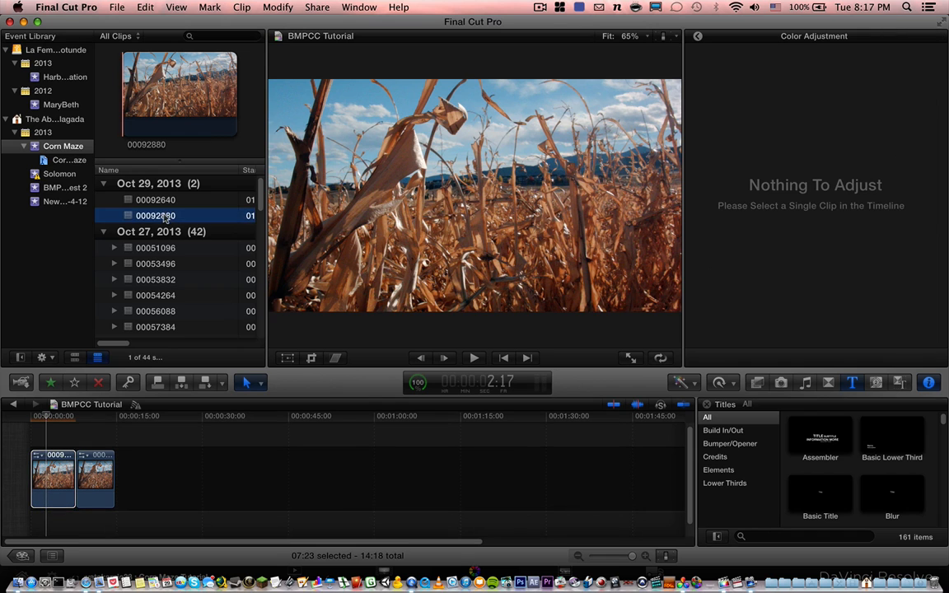
{"action": "left_click", "coordinate": [155, 200]}
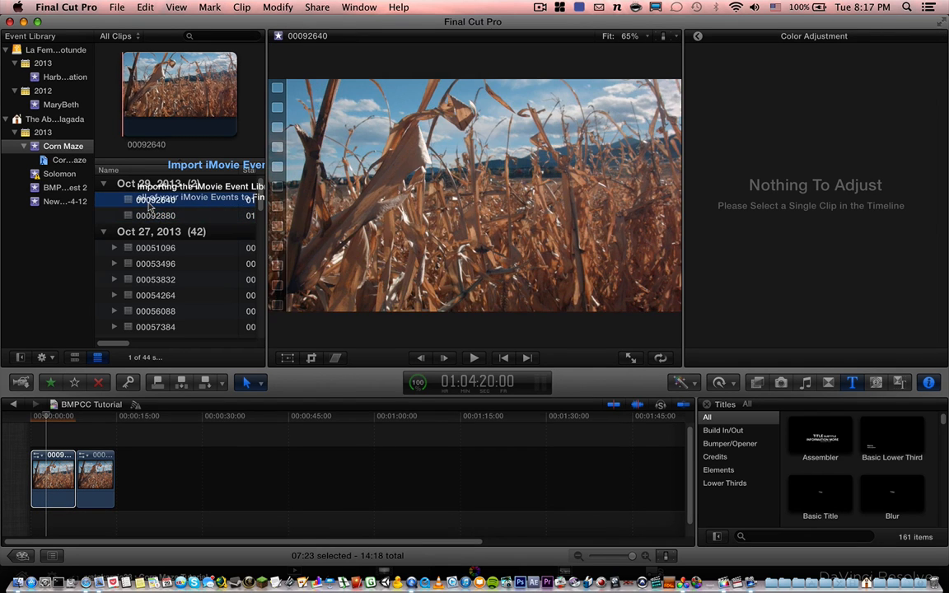
{"action": "left_click", "coordinate": [151, 212]}
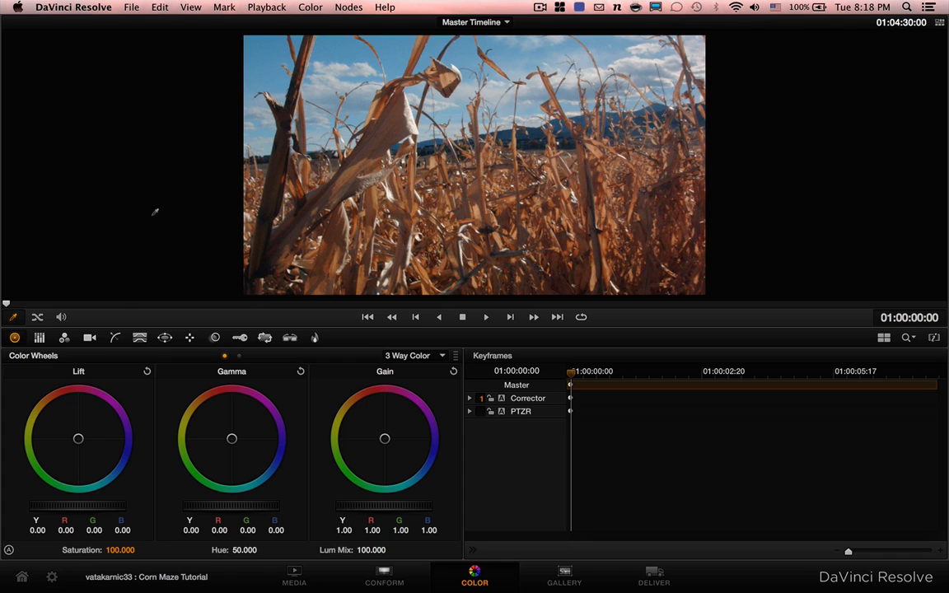
{"action": "key", "text": "super+Tab"}
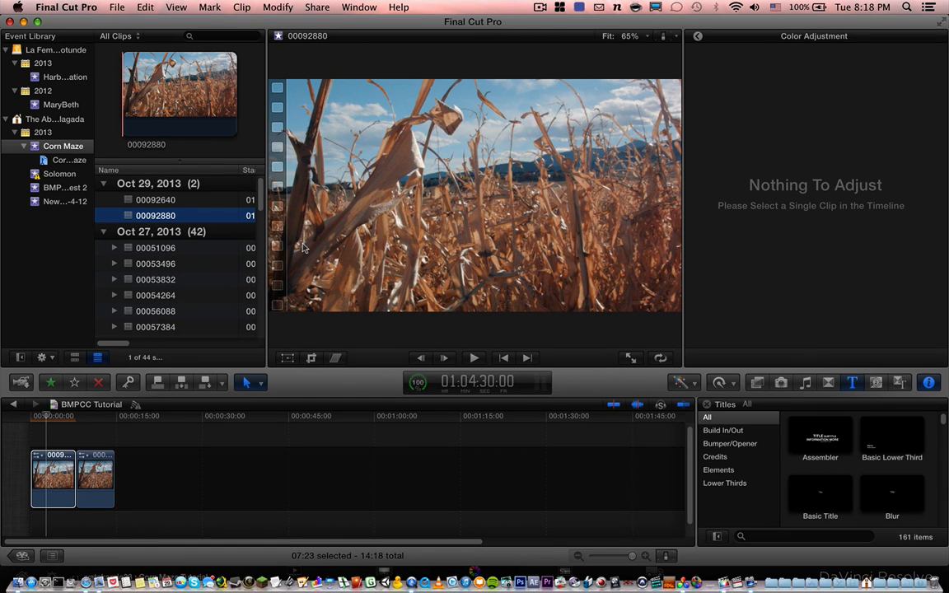
In Correction 1 of the first timeline clip, set the exposure of the shadows to -5% and of the highlights to 4%
{"action": "left_click", "coordinate": [46, 478]}
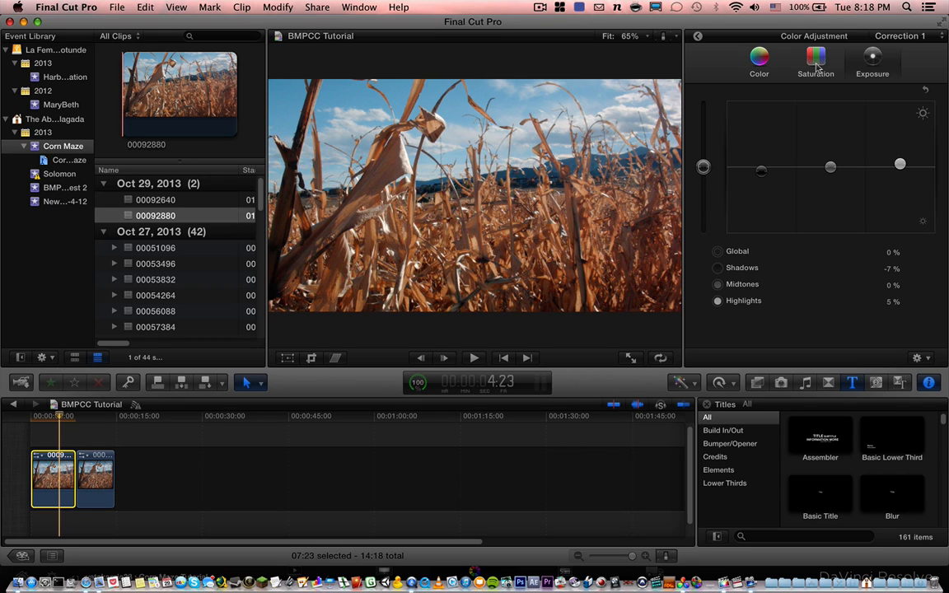
{"action": "left_click", "coordinate": [761, 173]}
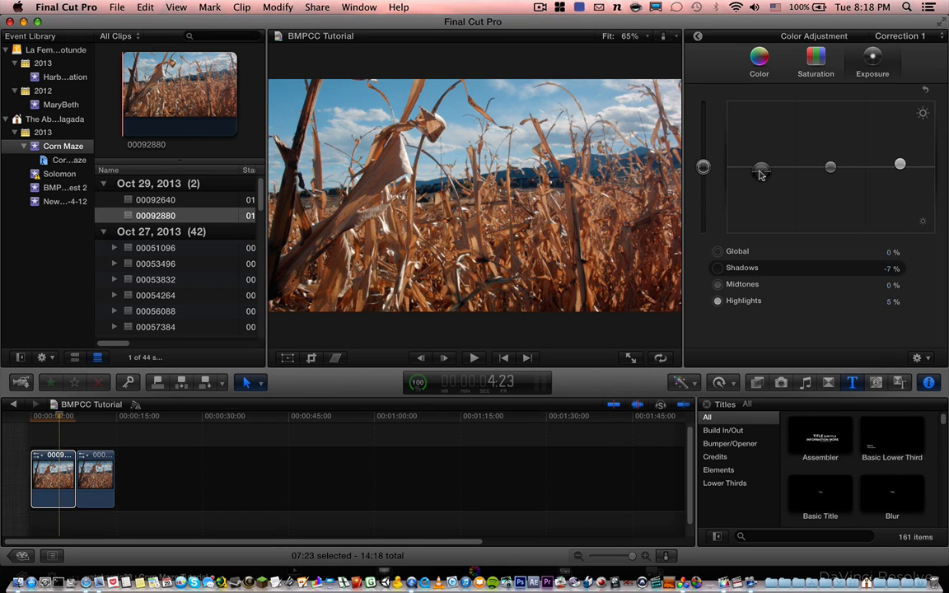
{"action": "left_click_drag", "start_coordinate": [758, 170], "coordinate": [760, 170]}
{"action": "left_click", "coordinate": [814, 60]}
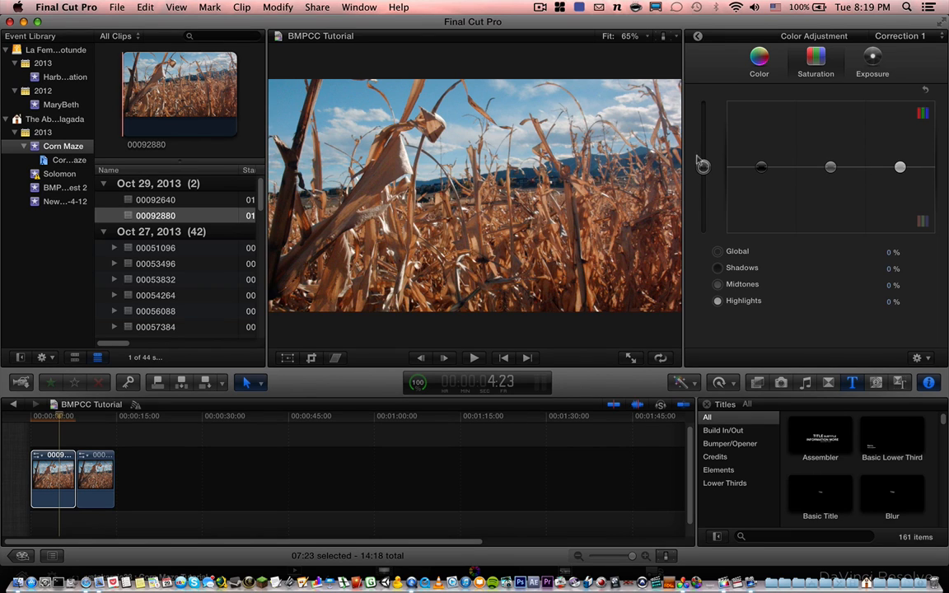
{"action": "left_click", "coordinate": [872, 60]}
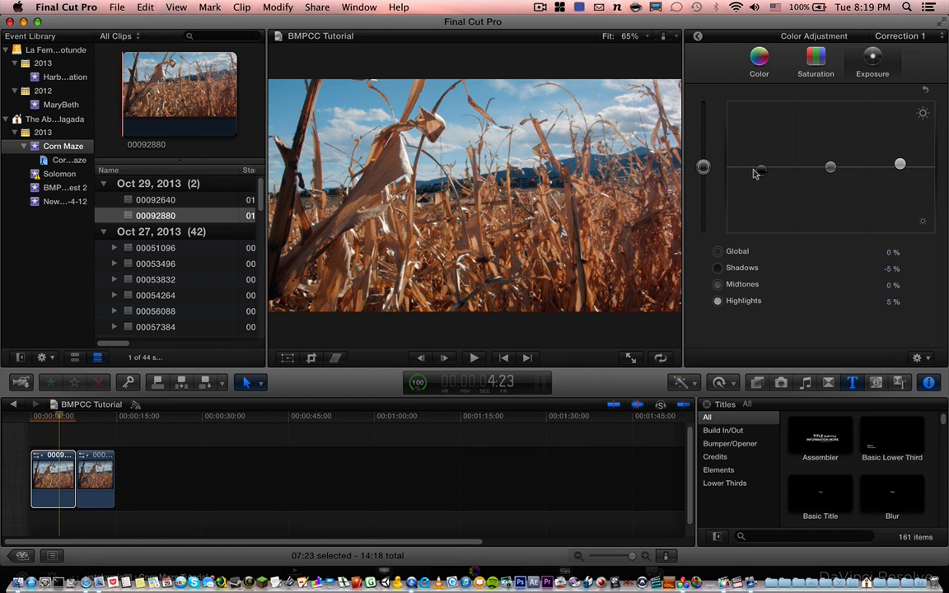
{"action": "left_click_drag", "start_coordinate": [900, 165], "coordinate": [900, 166]}
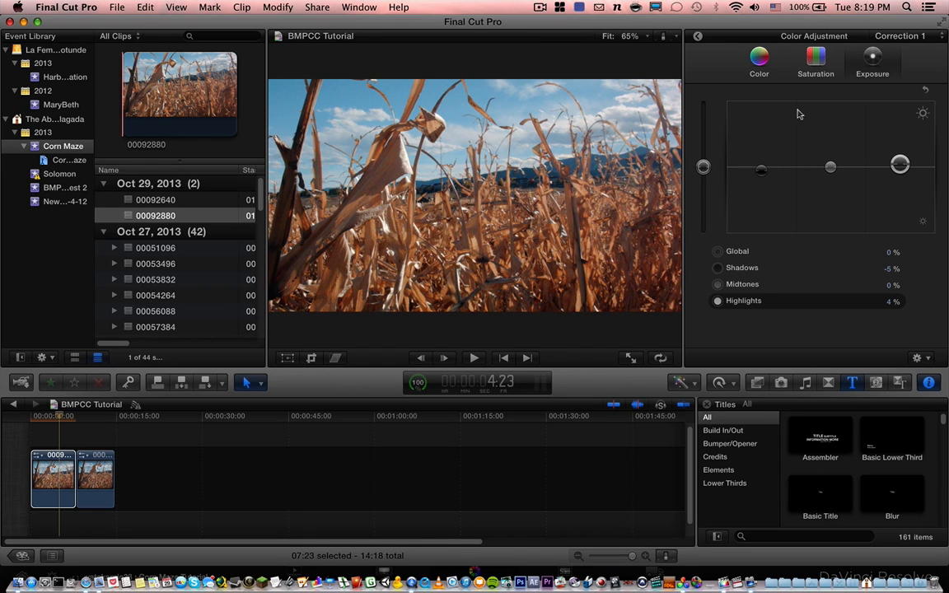
Raise the saturation of the first timeline clip's highlights to about 4%
{"action": "left_click", "coordinate": [816, 65]}
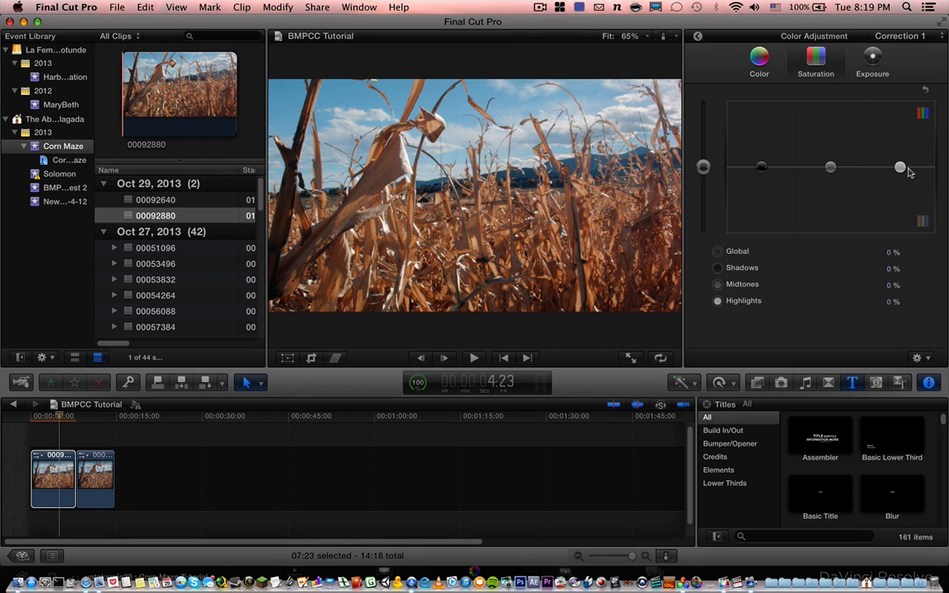
{"action": "mouse_move", "coordinate": [901, 169]}
{"action": "left_mouse_down"}
{"action": "mouse_move", "coordinate": [901, 101]}
{"action": "mouse_move", "coordinate": [895, 167]}
{"action": "left_mouse_up"}
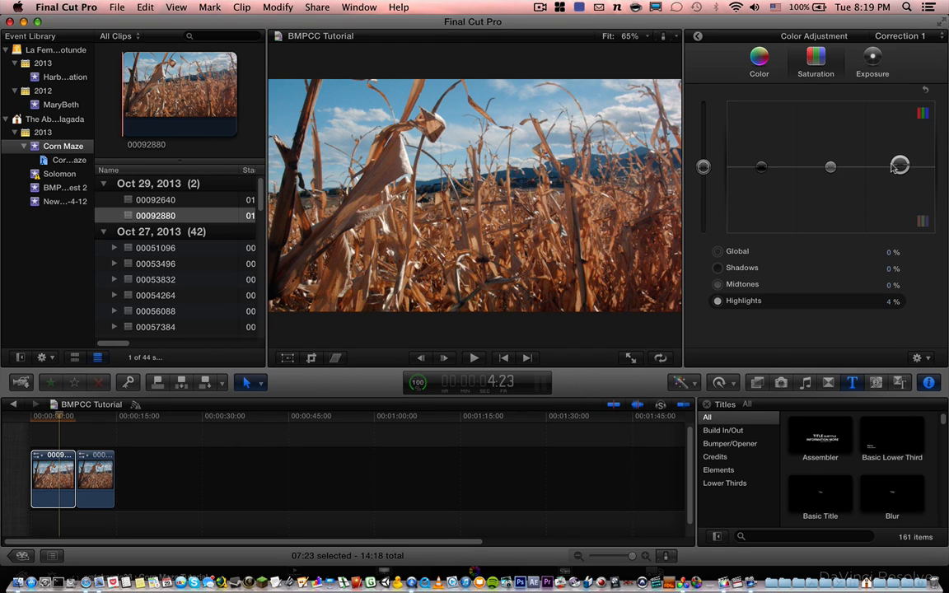
{"action": "left_click_drag", "start_coordinate": [895, 169], "coordinate": [894, 168]}
Set the first timeline clip's global color amount to -1%, and compare the result with source clip 00092880
{"action": "left_click", "coordinate": [760, 58]}
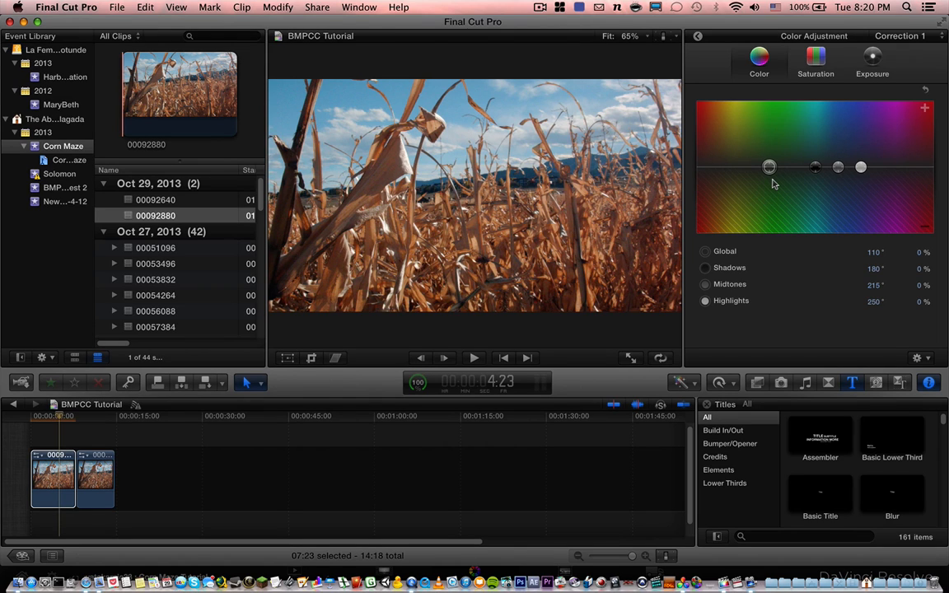
{"action": "left_click", "coordinate": [920, 252]}
{"action": "type", "text": "-1"}
{"action": "key", "text": "Return"}
{"action": "left_click", "coordinate": [147, 217]}
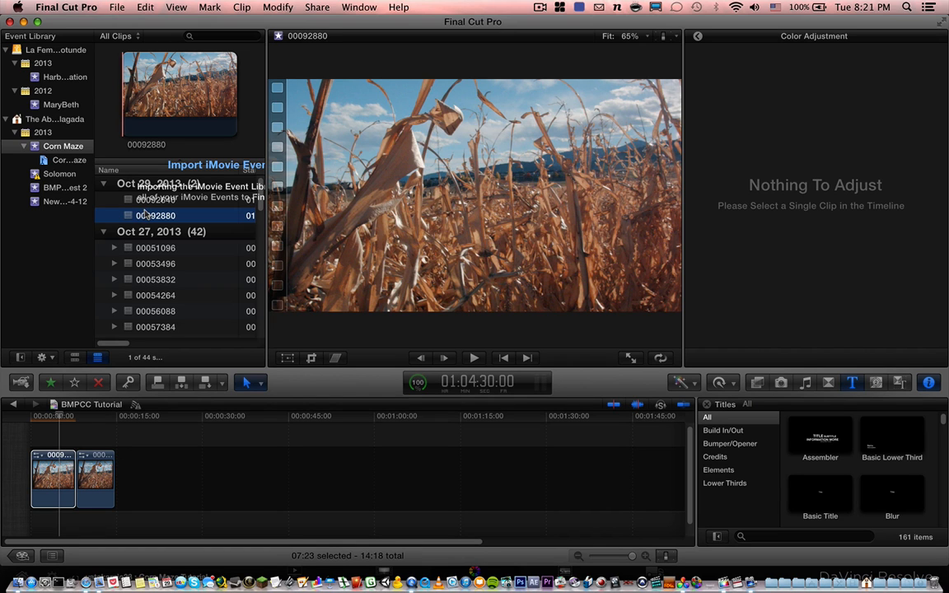
{"action": "left_click", "coordinate": [47, 485]}
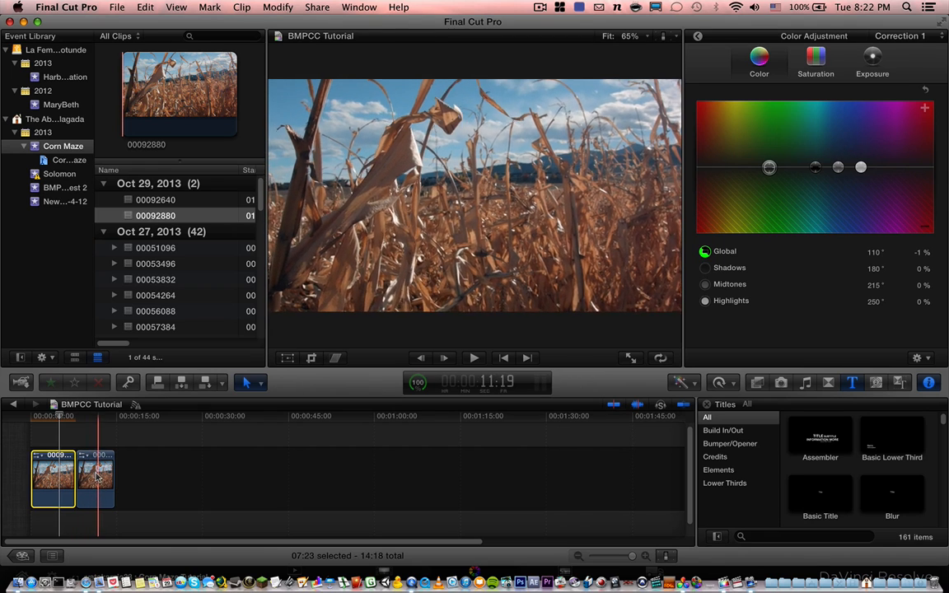
In Correction 1 of the second timeline clip, set the global color amount to -1% and the highlights saturation to 5%
{"action": "left_click", "coordinate": [97, 477]}
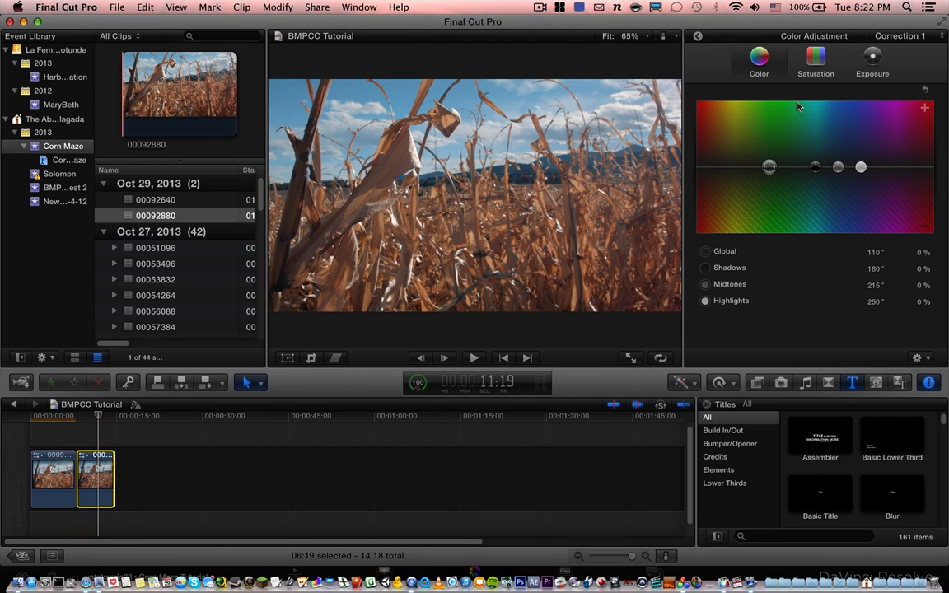
{"action": "left_click", "coordinate": [919, 254]}
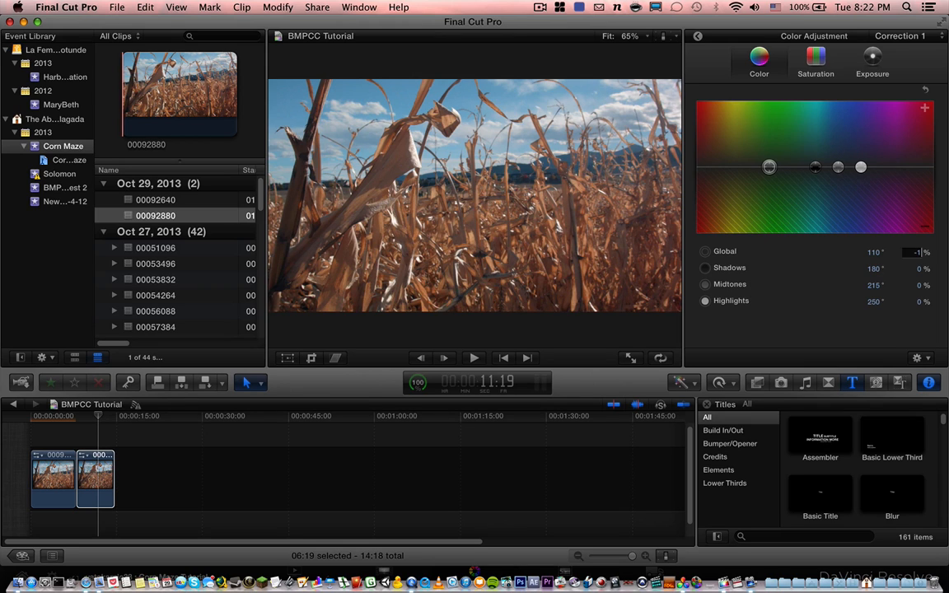
{"action": "key", "text": "Down"}
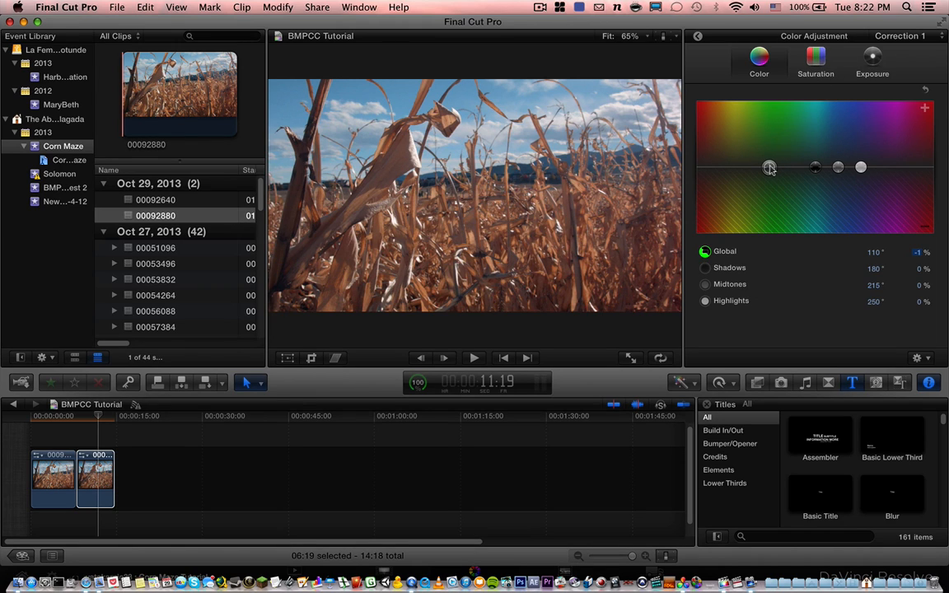
{"action": "left_click", "coordinate": [815, 60]}
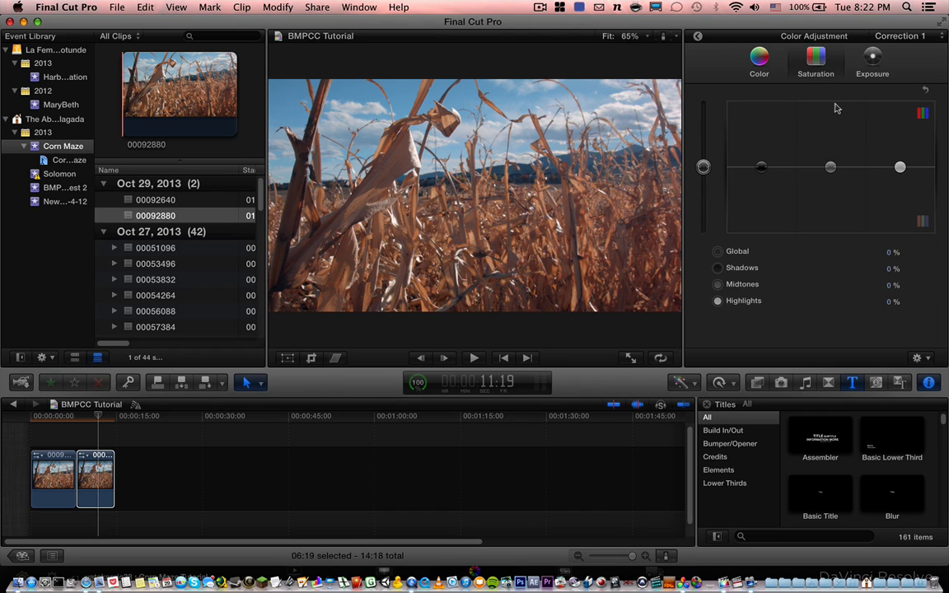
{"action": "left_click_drag", "start_coordinate": [900, 167], "coordinate": [899, 164]}
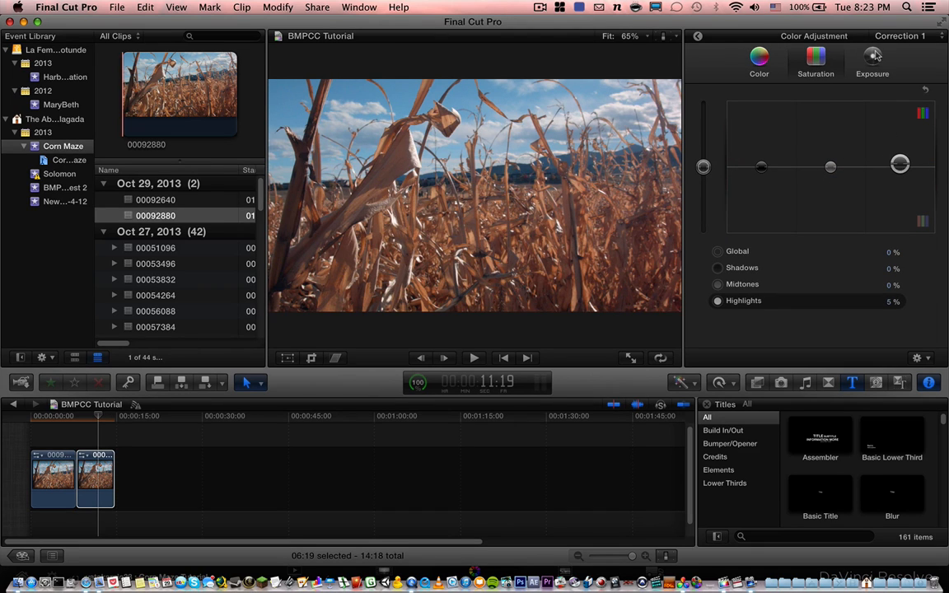
Set the second timeline clip's exposure to -5% for the shadows and 4% for the highlights
{"action": "left_click", "coordinate": [872, 60]}
{"action": "left_click_drag", "start_coordinate": [759, 167], "coordinate": [760, 171]}
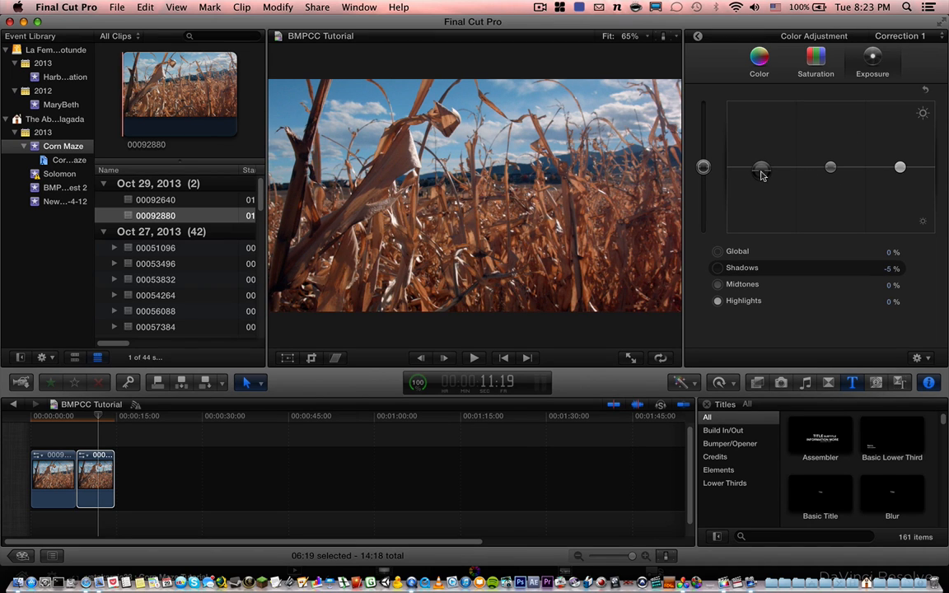
{"action": "left_click_drag", "start_coordinate": [900, 167], "coordinate": [900, 164]}
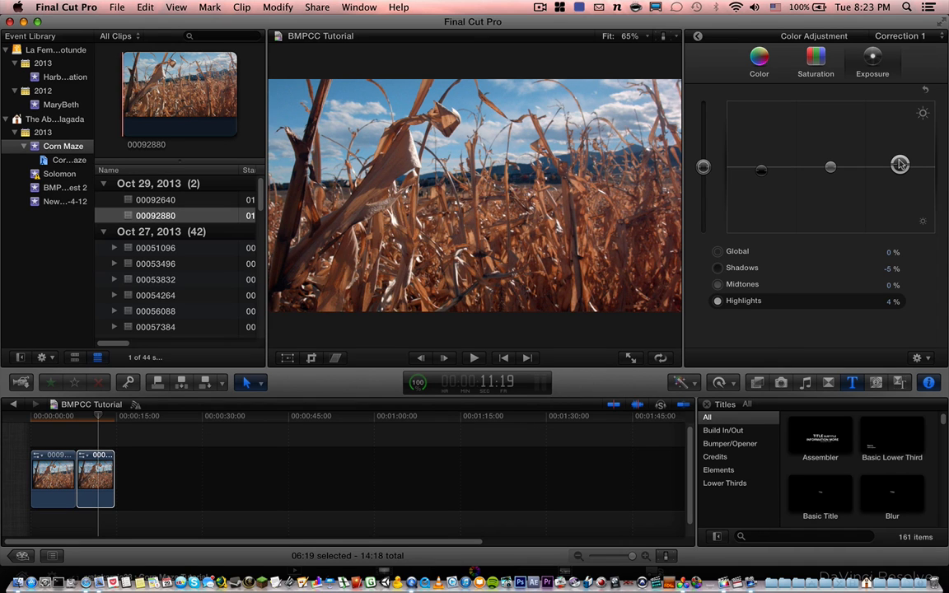
View the two corrected timeline clips in turn to compare their color and exposure
{"action": "left_click", "coordinate": [59, 474]}
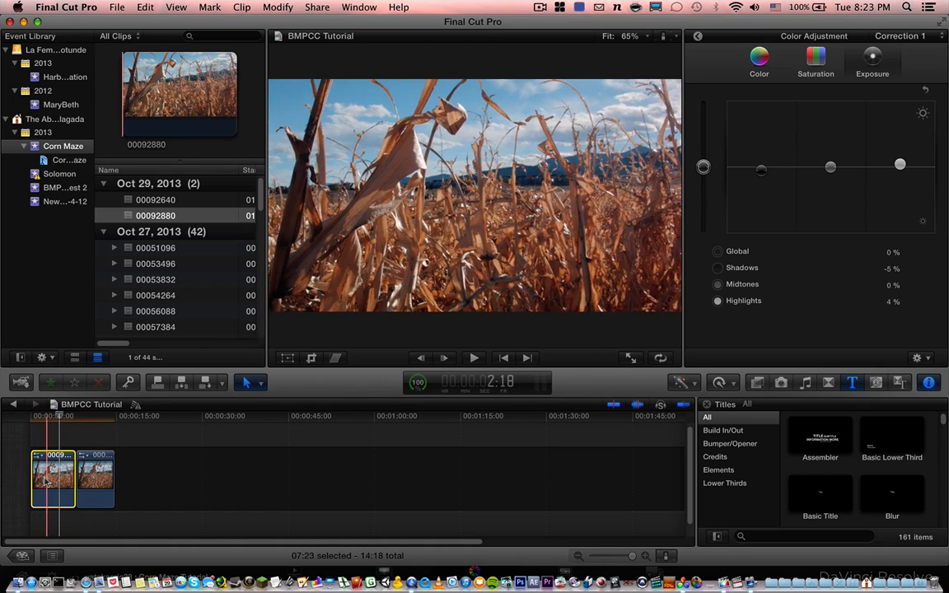
{"action": "left_click", "coordinate": [94, 479]}
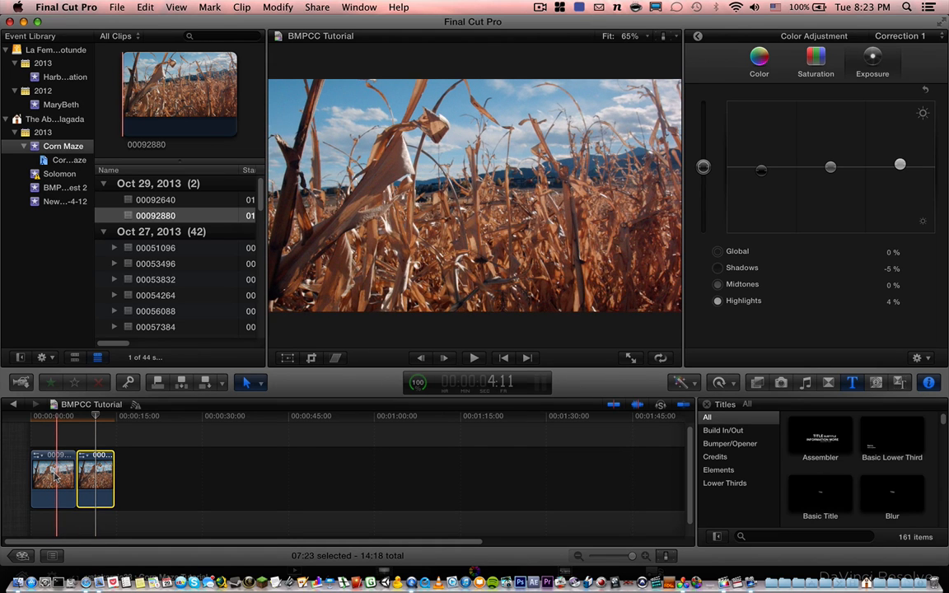
{"action": "left_click", "coordinate": [55, 471]}
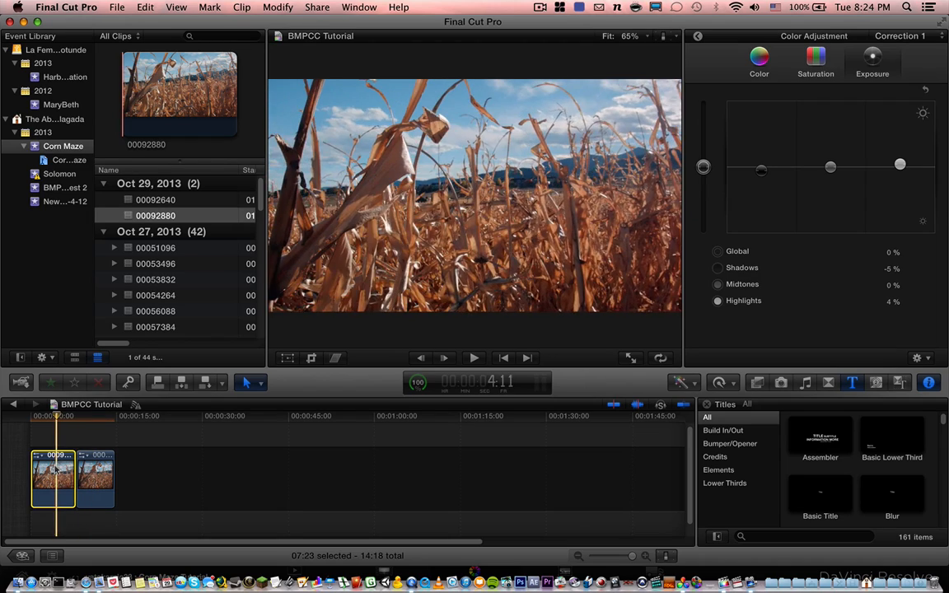
{"action": "key", "text": "l"}
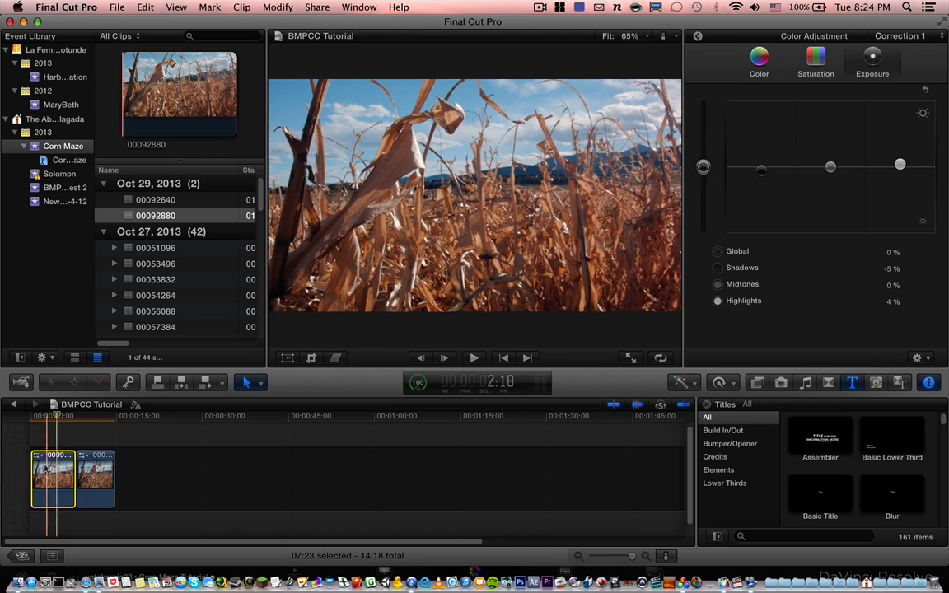
{"action": "left_click", "coordinate": [56, 439]}
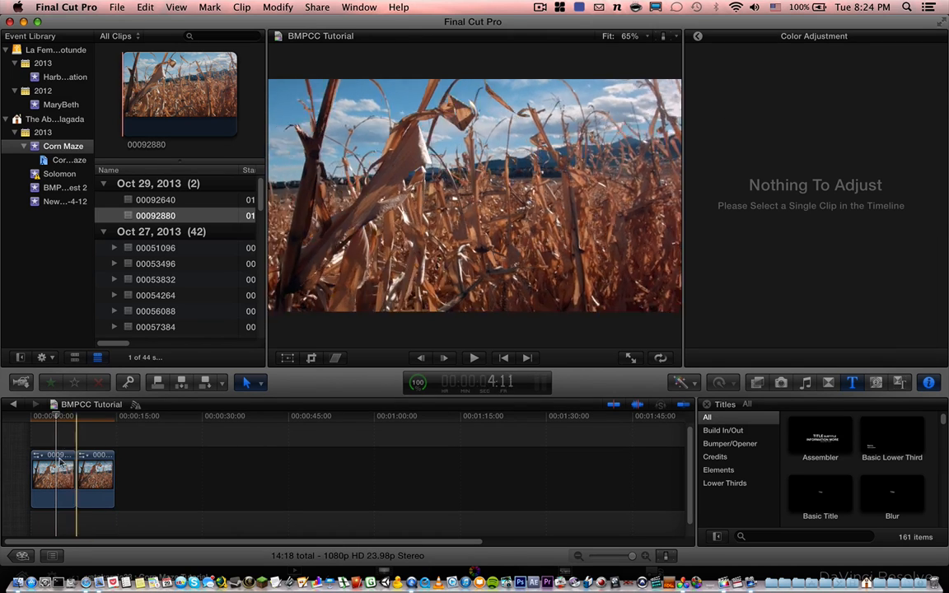
{"action": "left_click", "coordinate": [64, 461]}
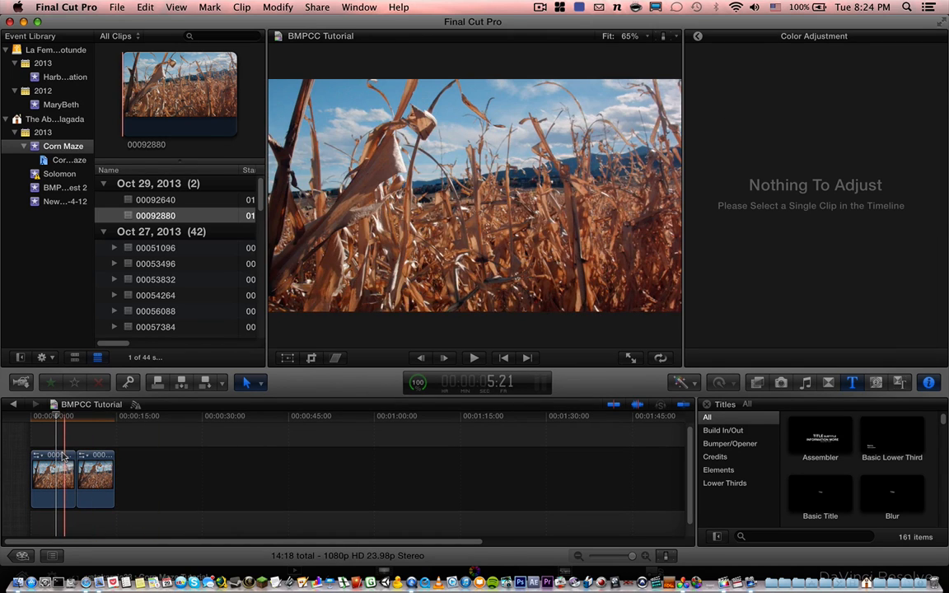
Open the media export settings for the BMPCC Tutorial project, review the available video codecs, and close them without exporting
{"action": "left_click", "coordinate": [318, 8]}
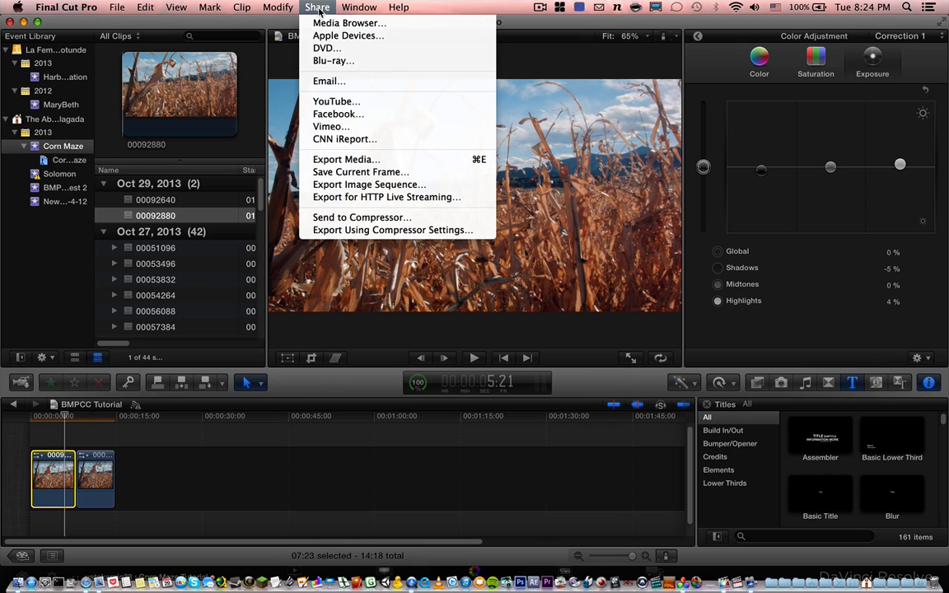
{"action": "left_click", "coordinate": [340, 162]}
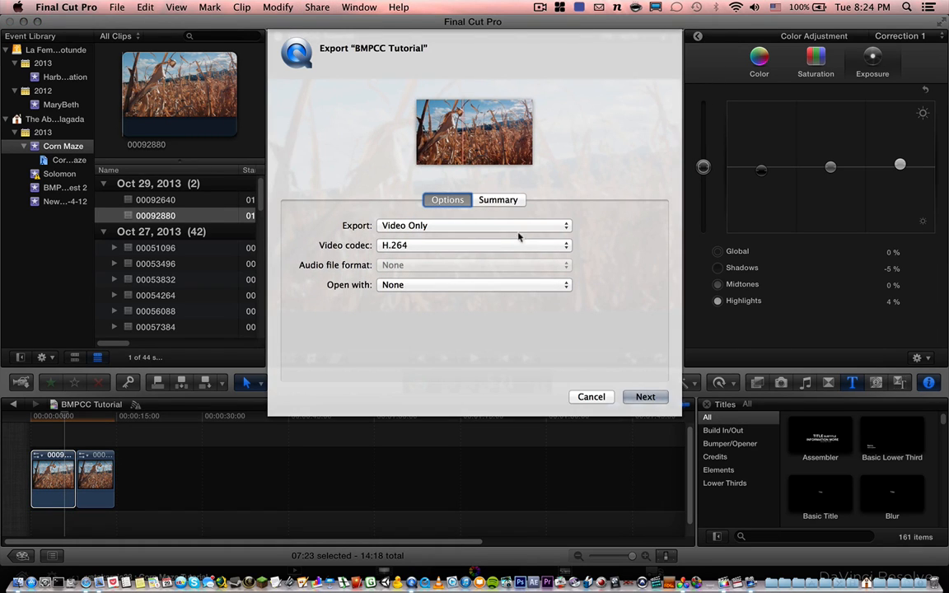
{"action": "left_click", "coordinate": [516, 247]}
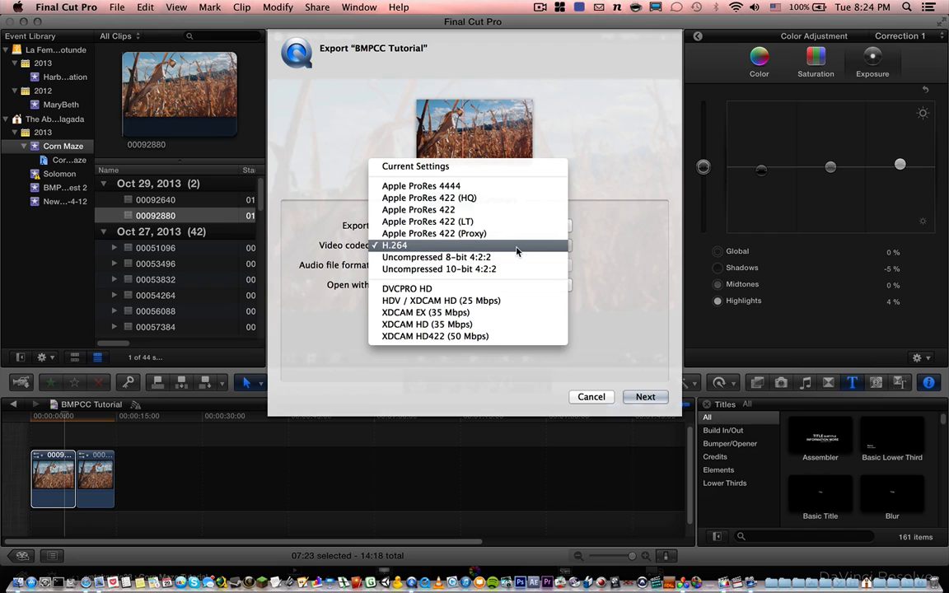
{"action": "left_click", "coordinate": [618, 248]}
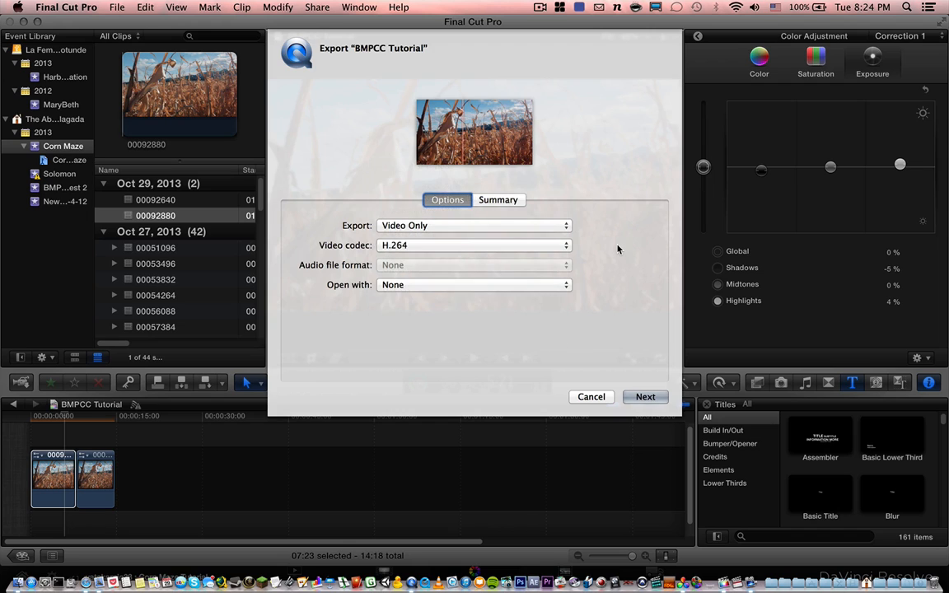
{"action": "left_click", "coordinate": [566, 247]}
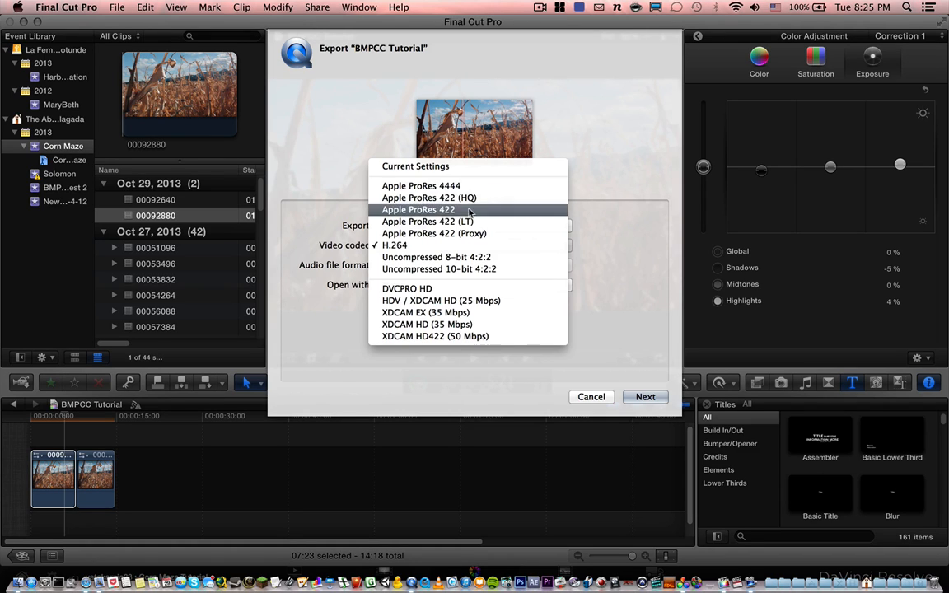
{"action": "left_click", "coordinate": [609, 169]}
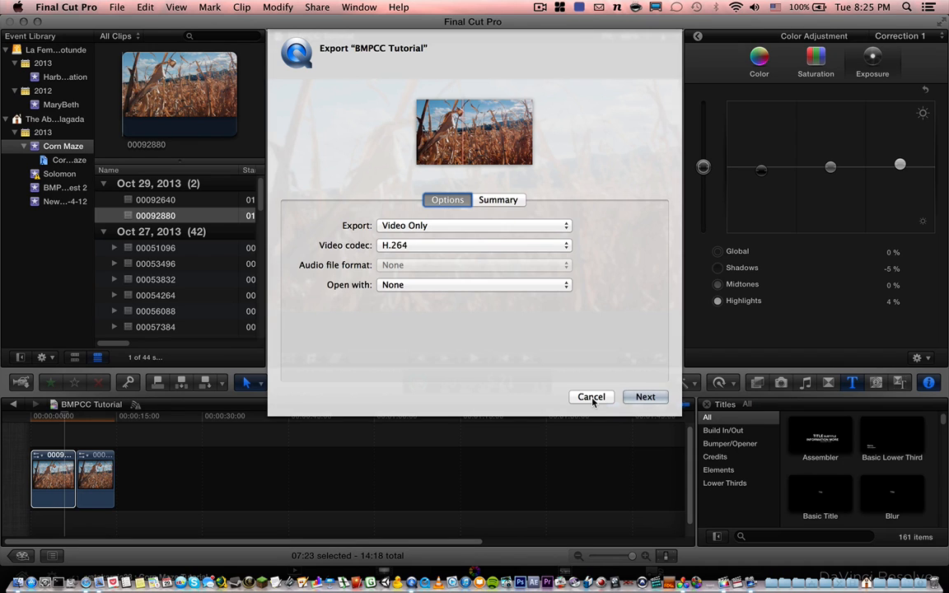
{"action": "left_click", "coordinate": [473, 249]}
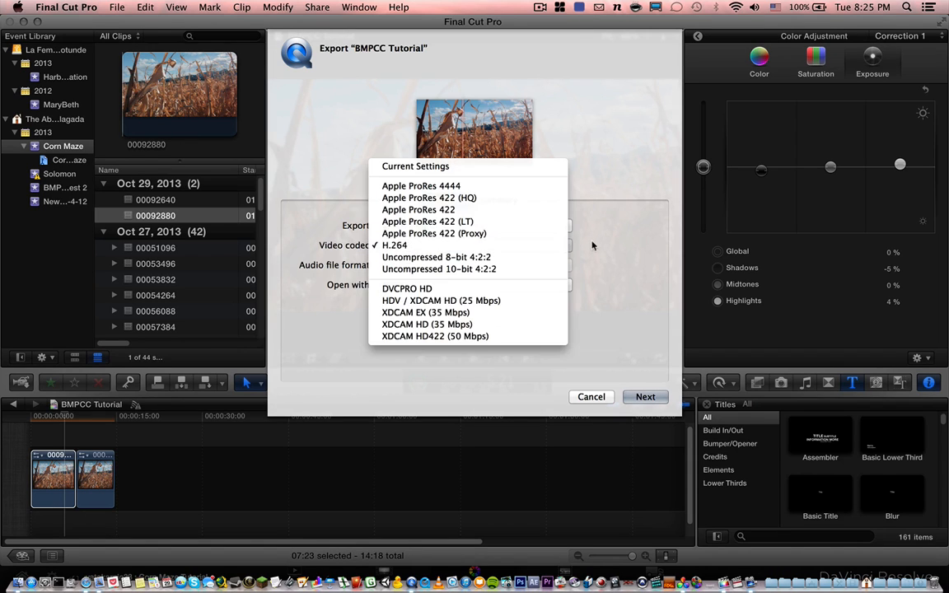
{"action": "left_click", "coordinate": [543, 245]}
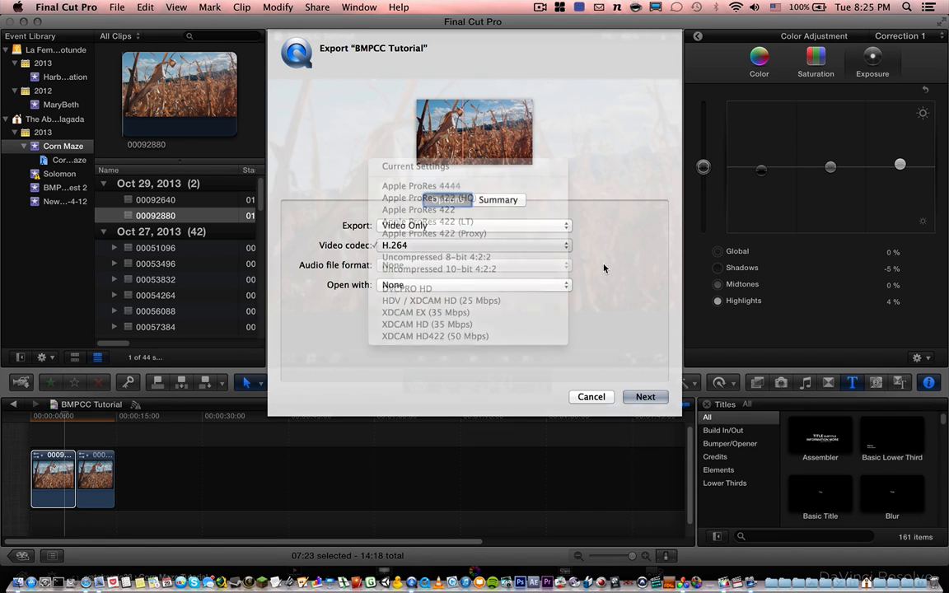
{"action": "left_click", "coordinate": [590, 397]}
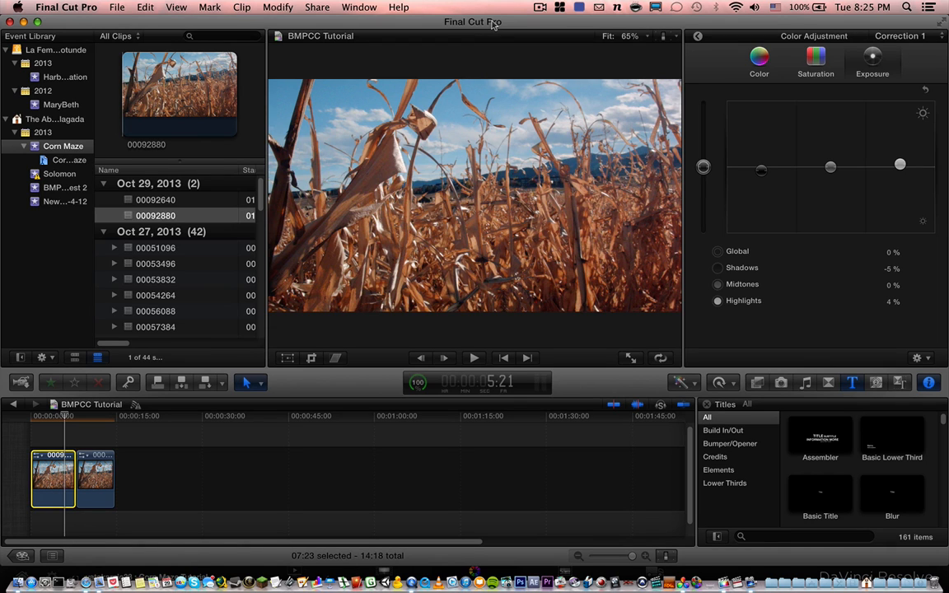
{"action": "left_click", "coordinate": [359, 8]}
{"action": "left_click", "coordinate": [360, 10]}
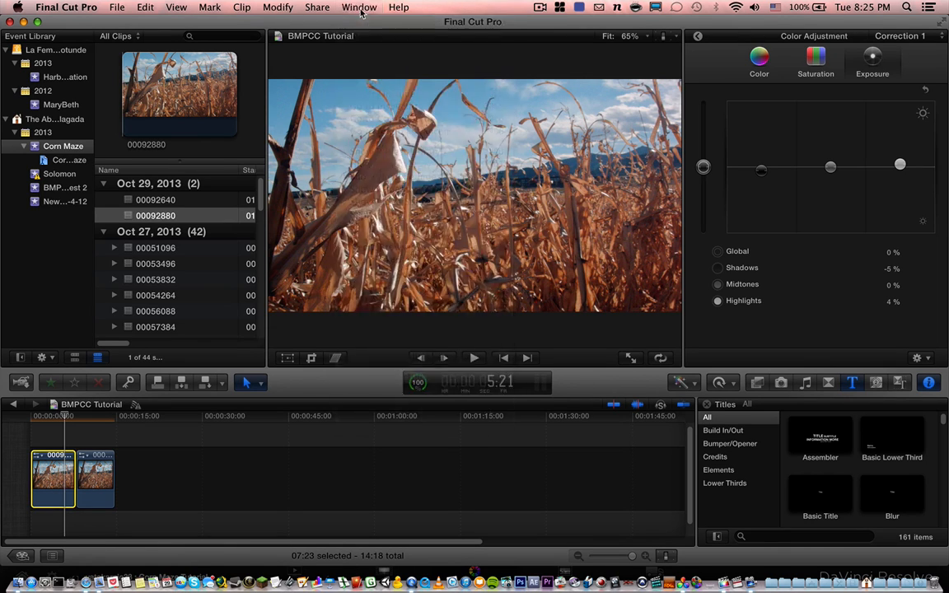